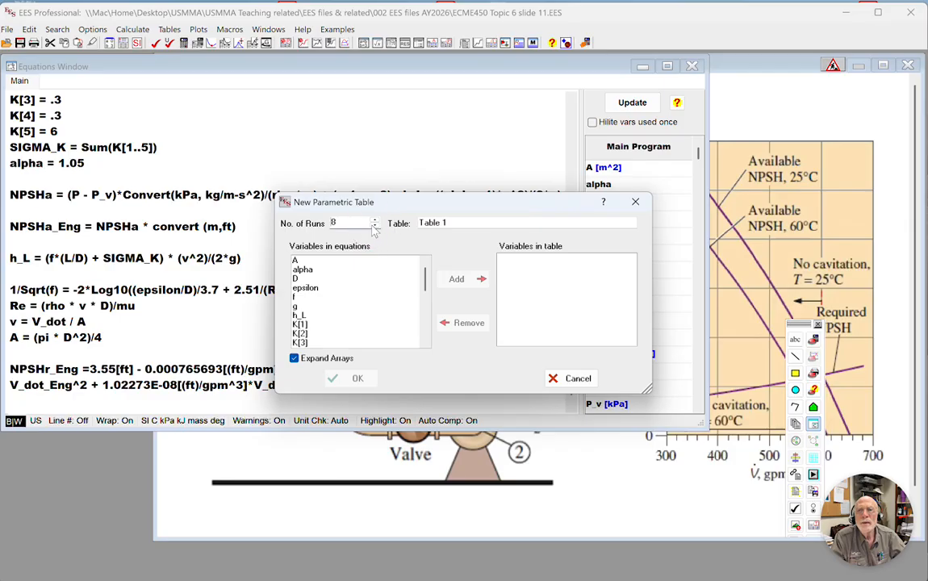
Create the eight-run parametric table with V_dot_Eng as the first column and NPSHr_Eng as the second.
scroll(392, 306, "down", 5)
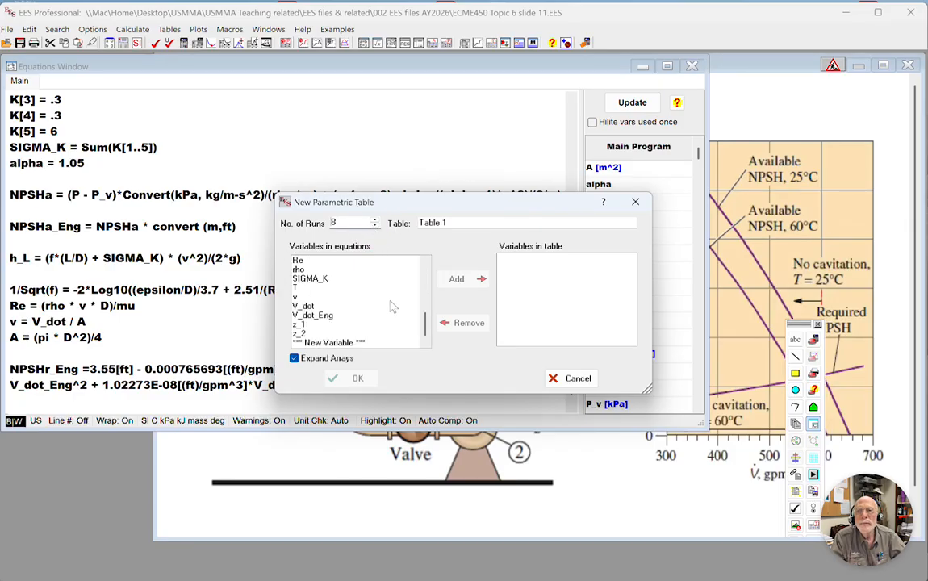
scroll(355, 294, "up", 6)
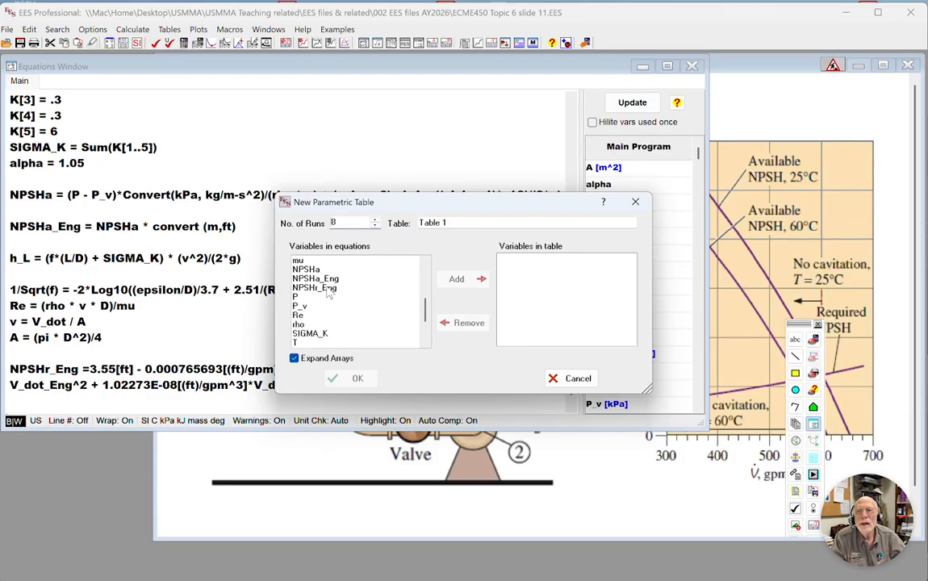
left_click(330, 294)
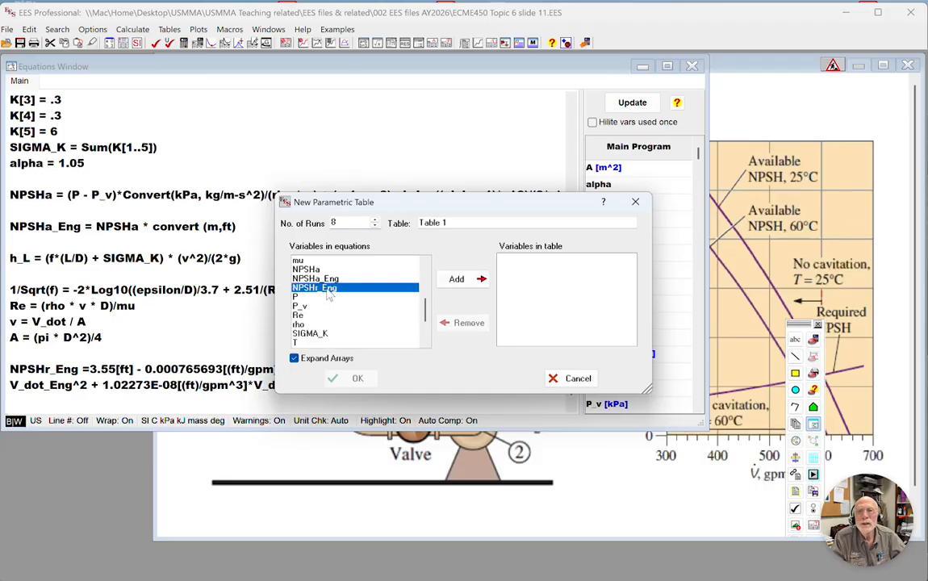
left_click(468, 280)
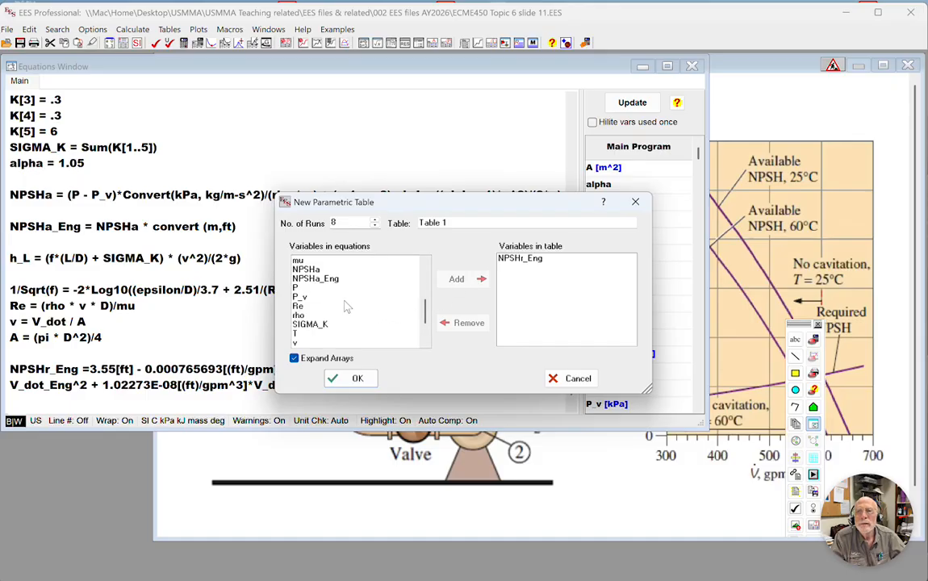
scroll(345, 305, "up", 4)
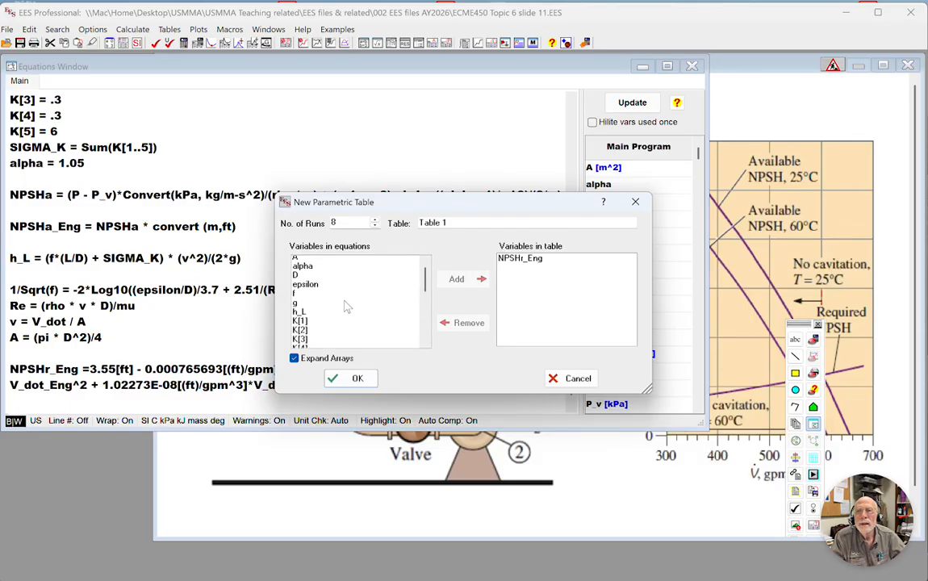
scroll(346, 305, "down", 2)
scroll(345, 306, "down", 5)
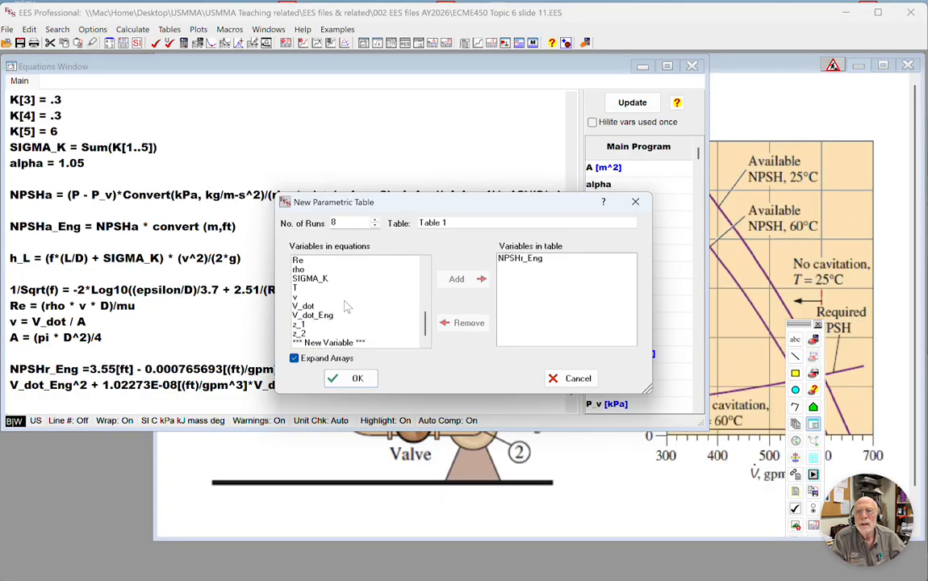
double_click(315, 315)
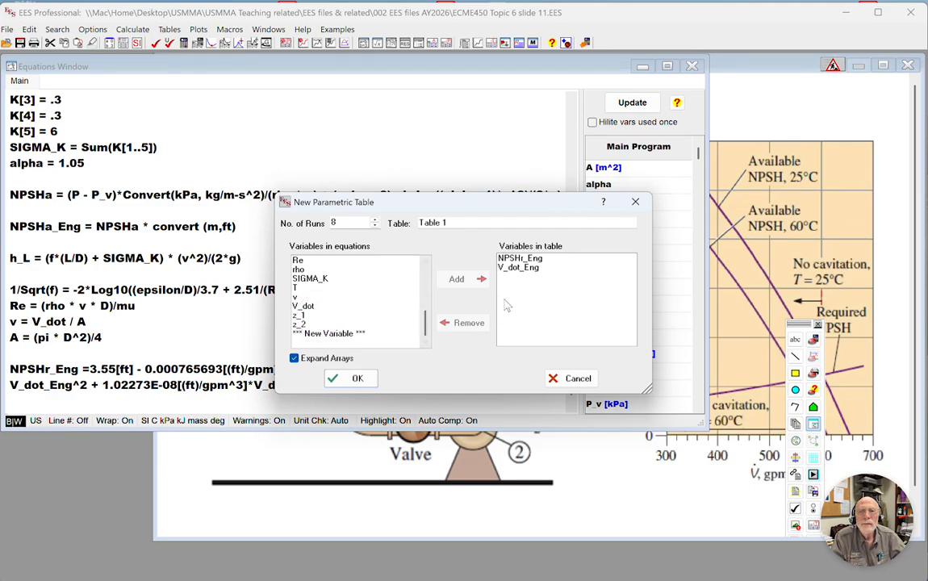
left_click_drag(526, 267, 521, 259)
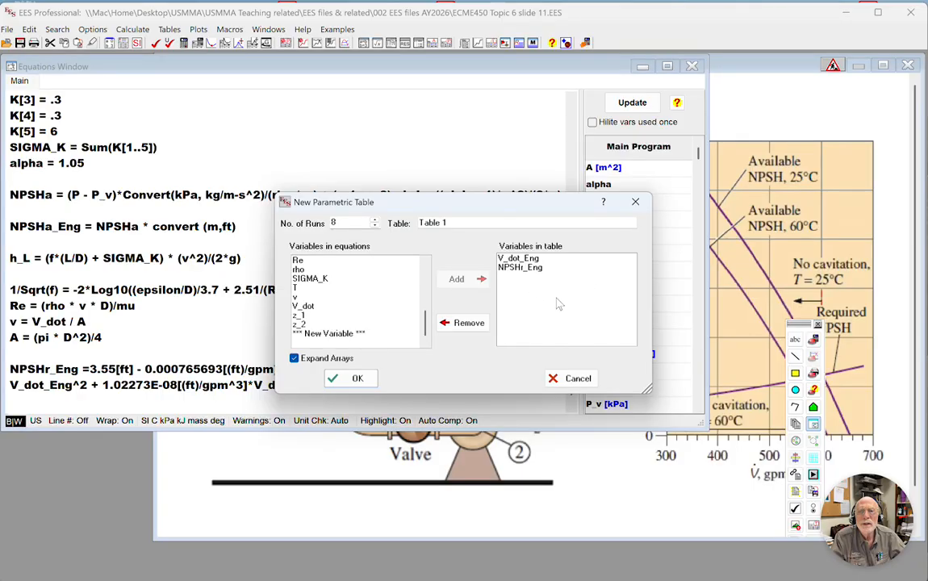
left_click(349, 379)
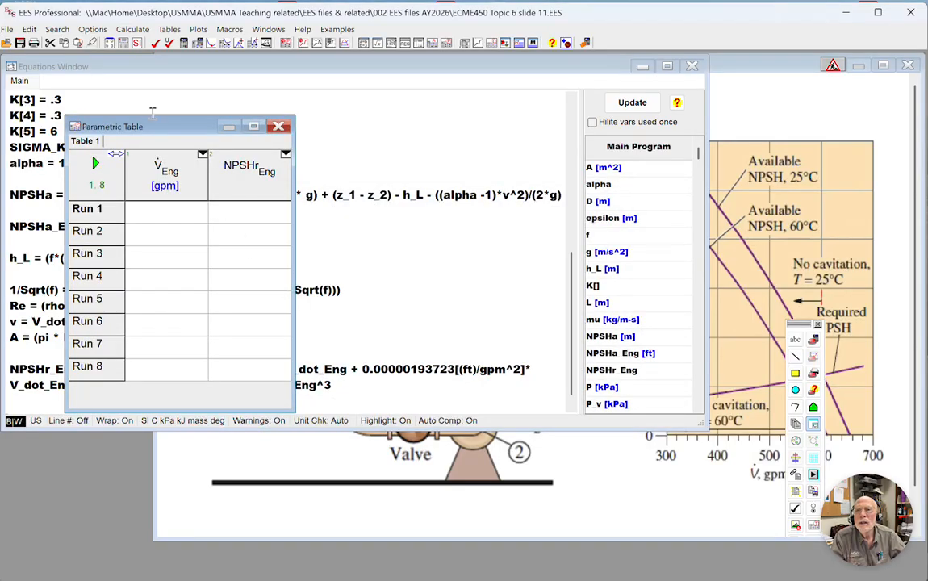
Move the parametric table lower over the equations and open the Pump Curves diagram to examine the required NPSH curve.
left_click_drag(151, 126, 164, 222)
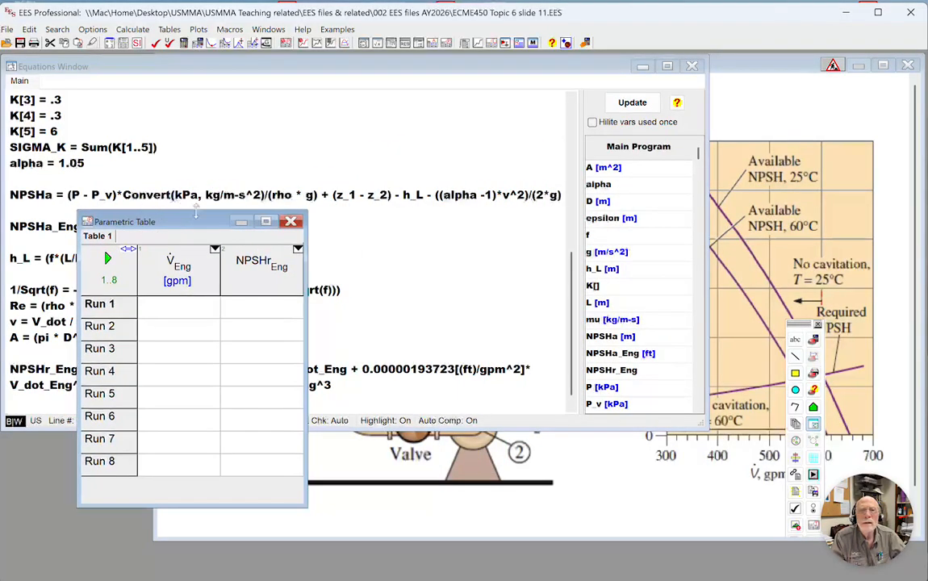
left_click(790, 184)
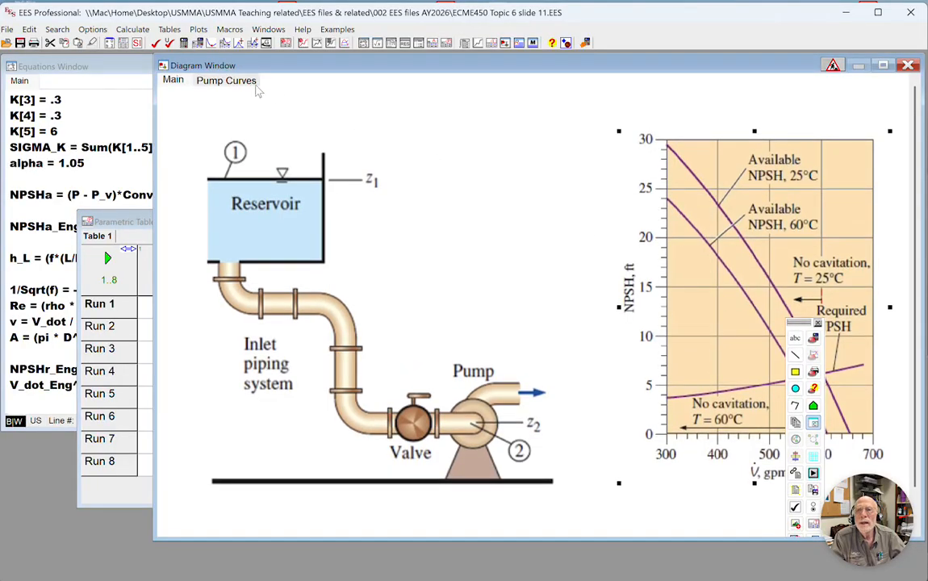
left_click(228, 82)
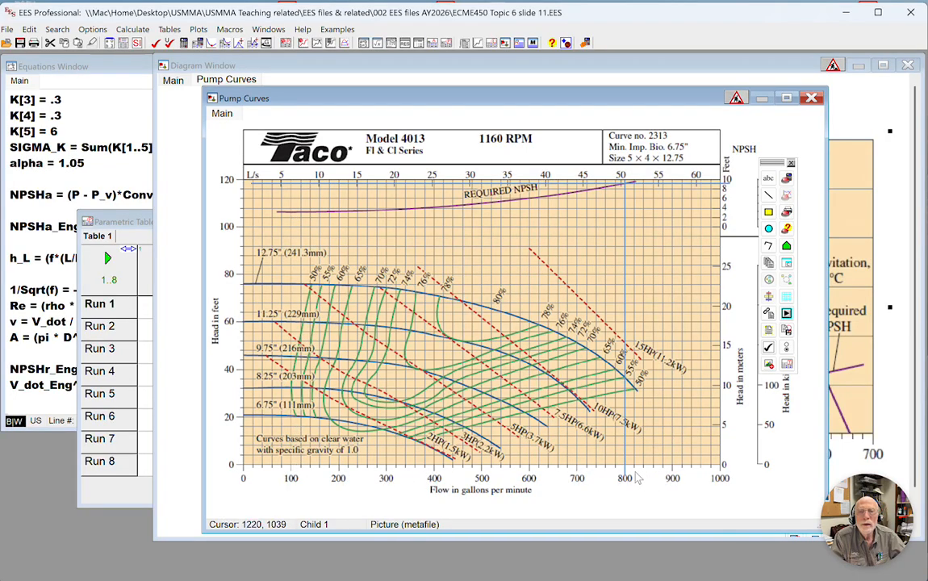
Fill the V_dot_Eng column of the parametric table with linearly spaced values from 100 to 800 gpm across runs 1 to 8.
left_click(103, 268)
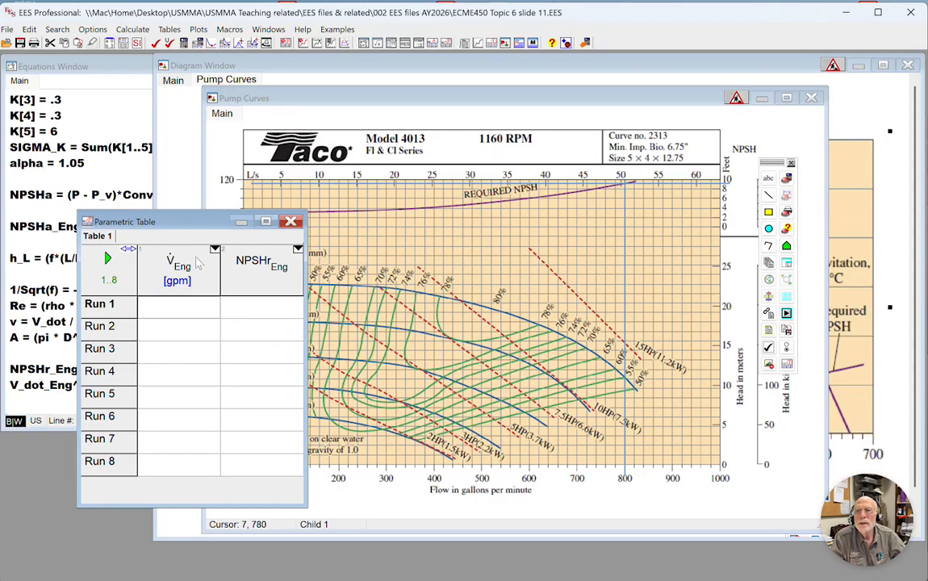
left_click(215, 249)
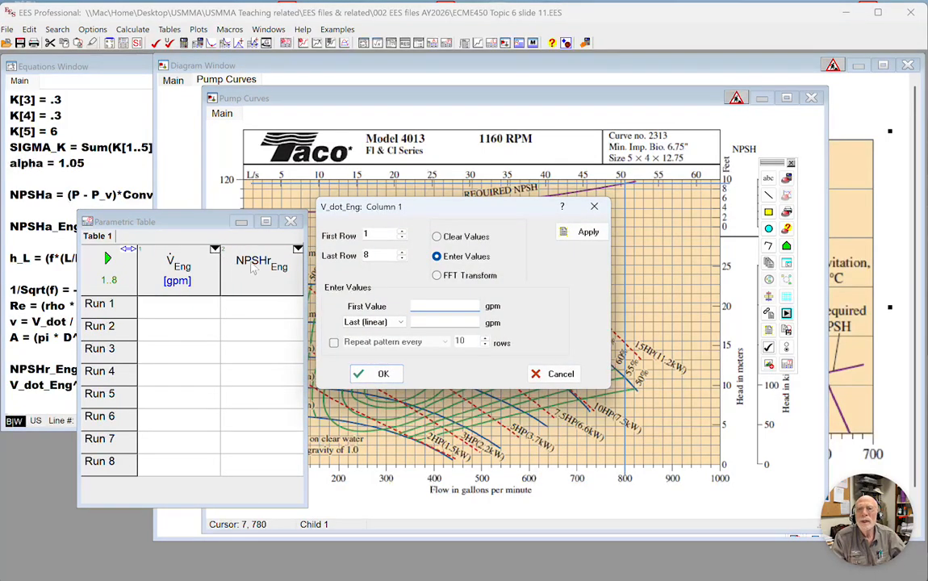
type("100")
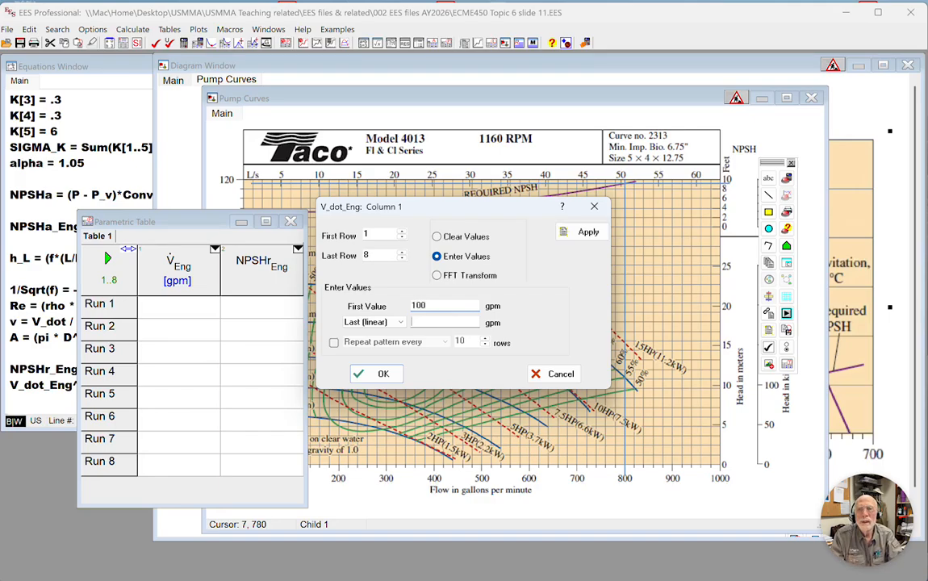
key("Tab")
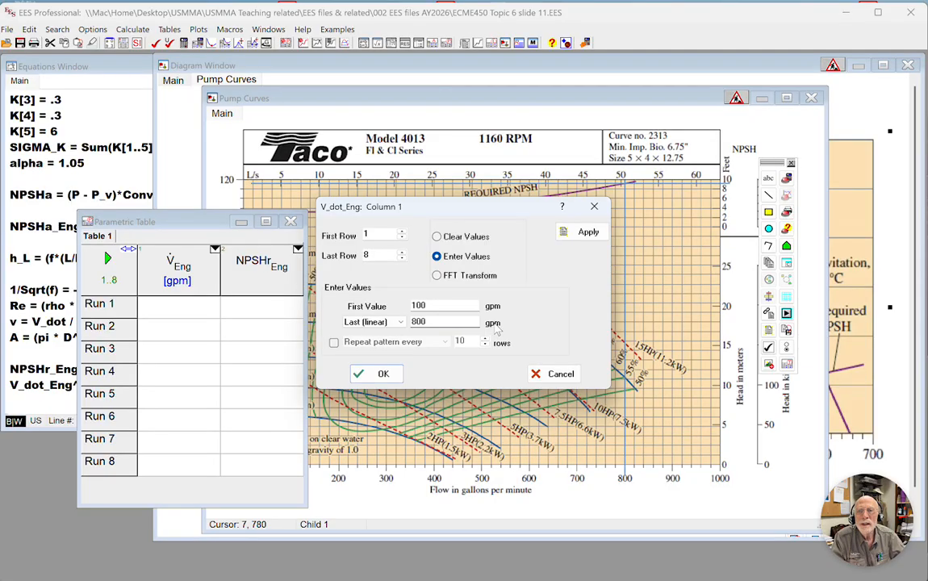
left_click(381, 373)
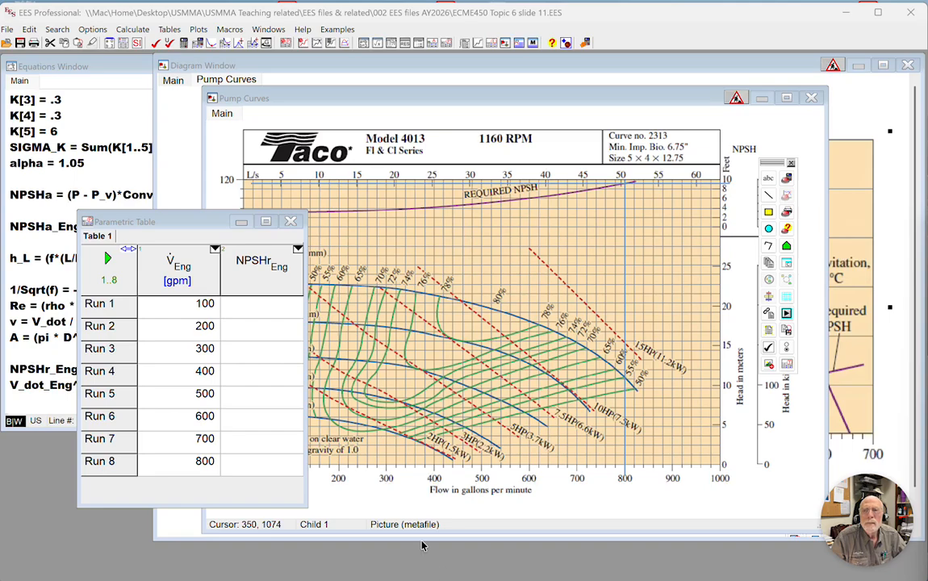
Paste 3.5, 3.55, 3.8, 4.2, 4.9, 6, 7.5 and 9.4 into the NPSHr_Eng column and set its units to ft.
left_click(228, 275)
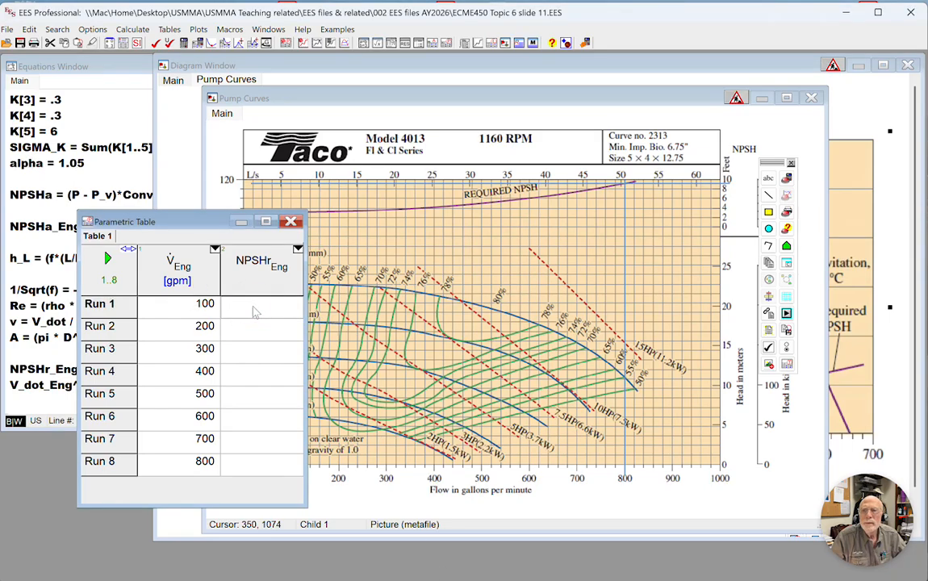
type("3.5 3.55 3.8 4.2 4.9 6 7.5 9.4")
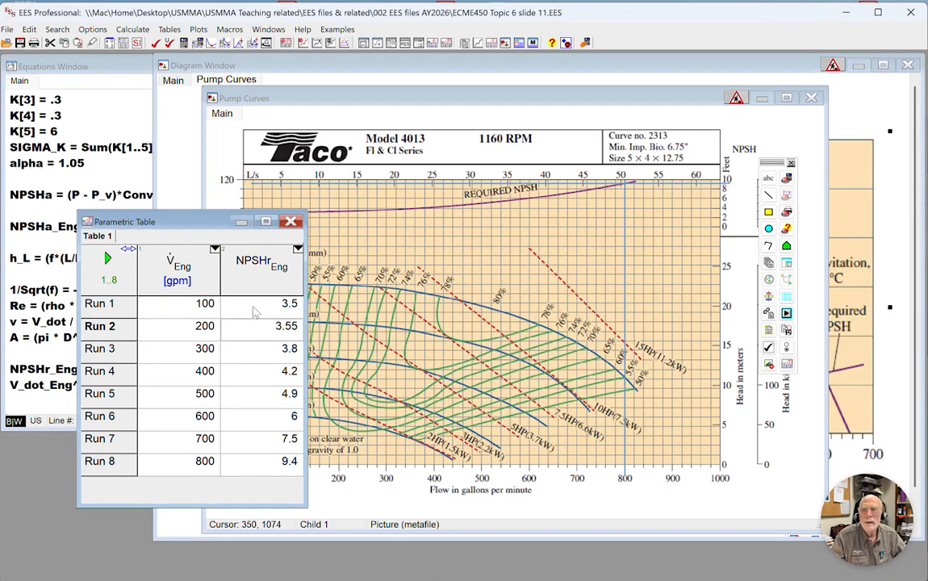
right_click(271, 278)
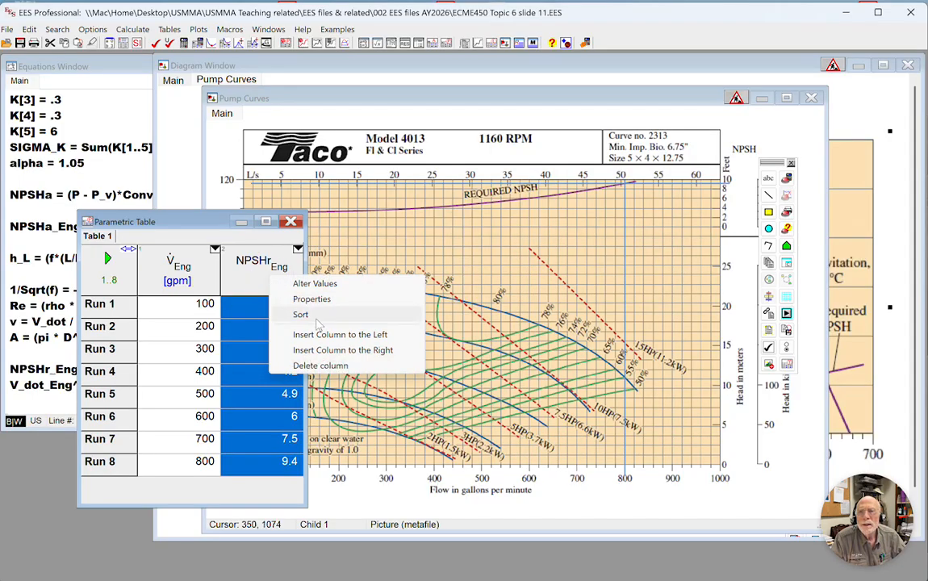
left_click(324, 300)
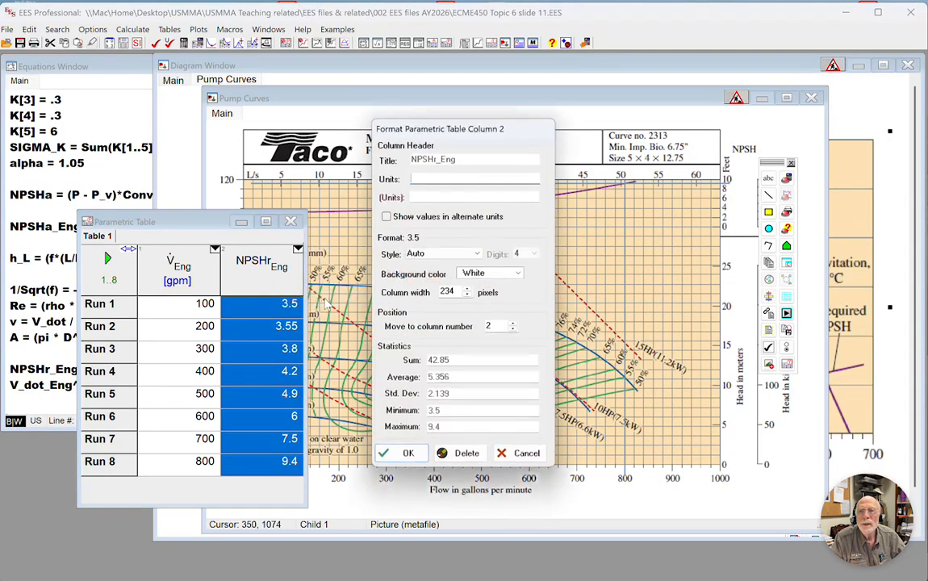
left_click(430, 179)
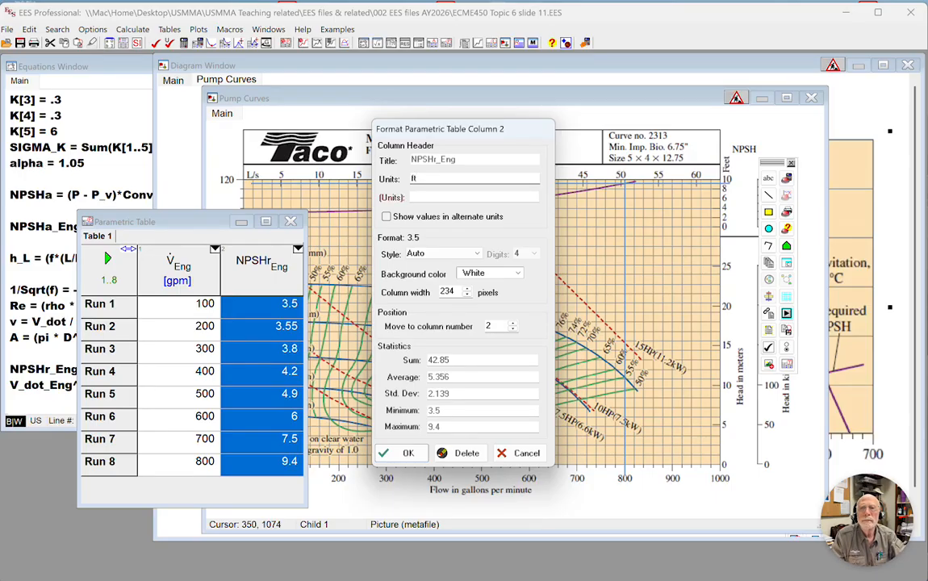
key("Return")
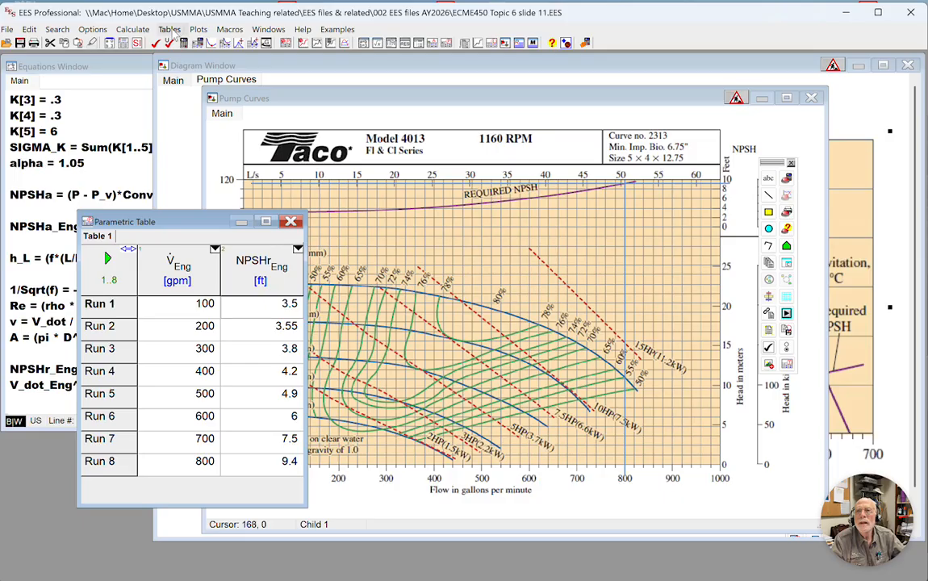
Set up a 3rd-order (cubic) polynomial curve fit of NPSHr_Eng against V_dot_Eng and plot the table data.
left_click(170, 30)
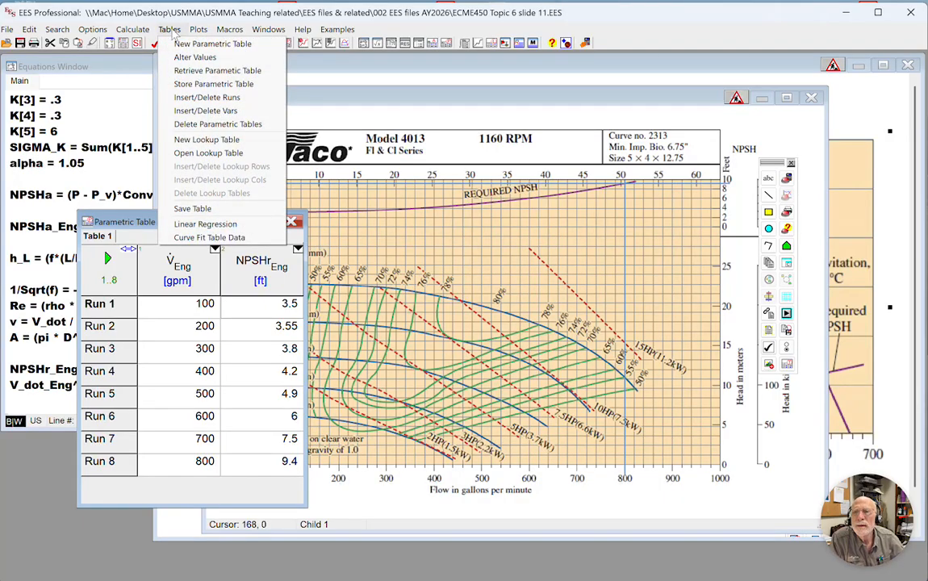
left_click(230, 239)
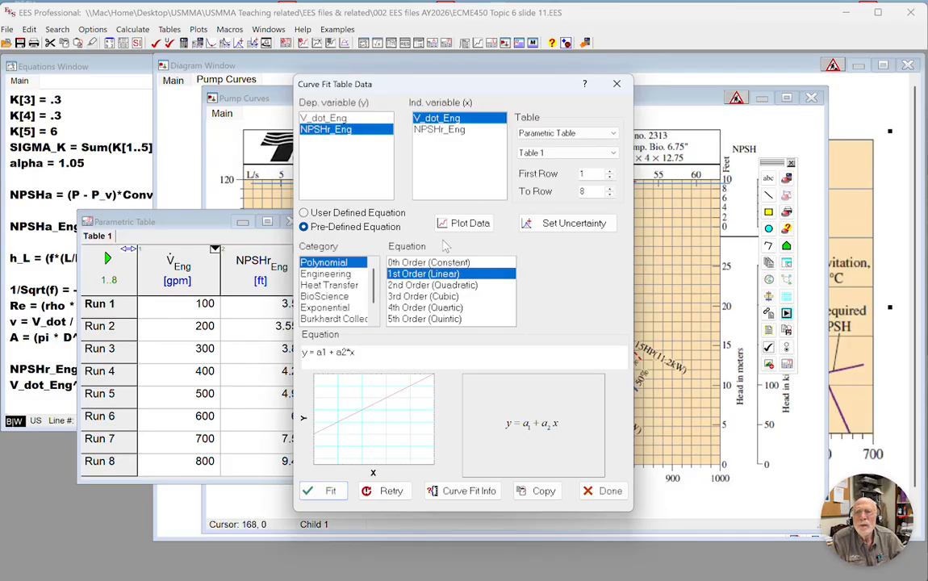
left_click(414, 296)
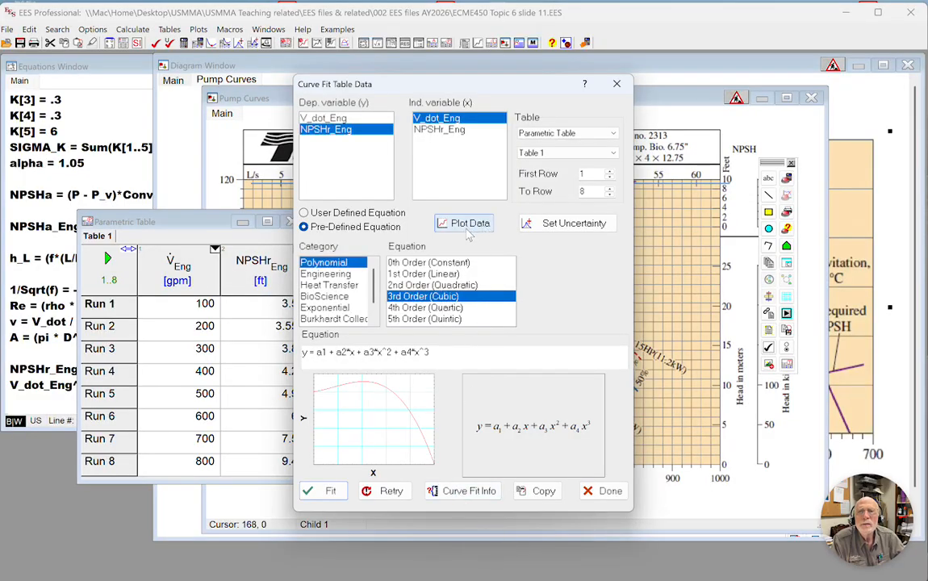
left_click(465, 227)
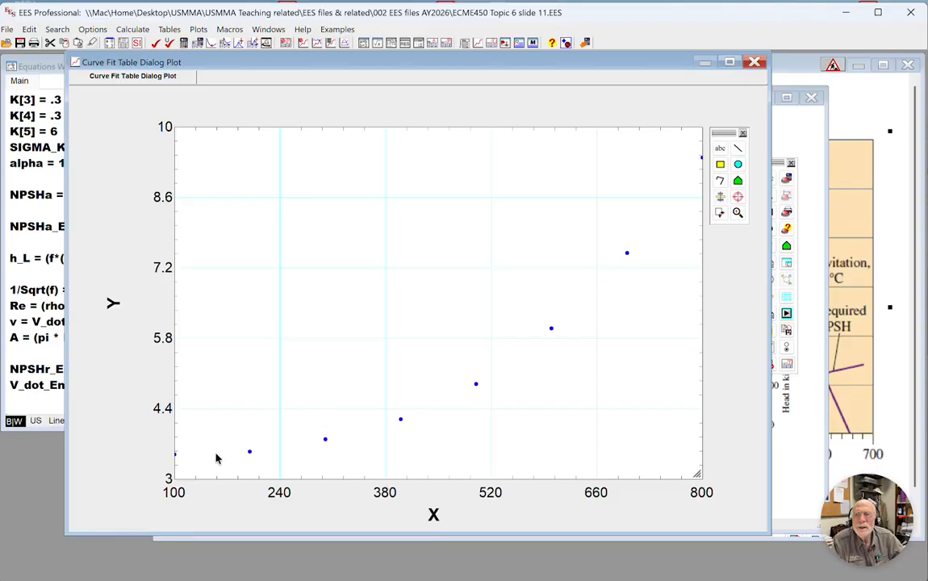
Connect the plotted Y vs X points with a thin solid line and apply cubic spline smoothing.
double_click(518, 338)
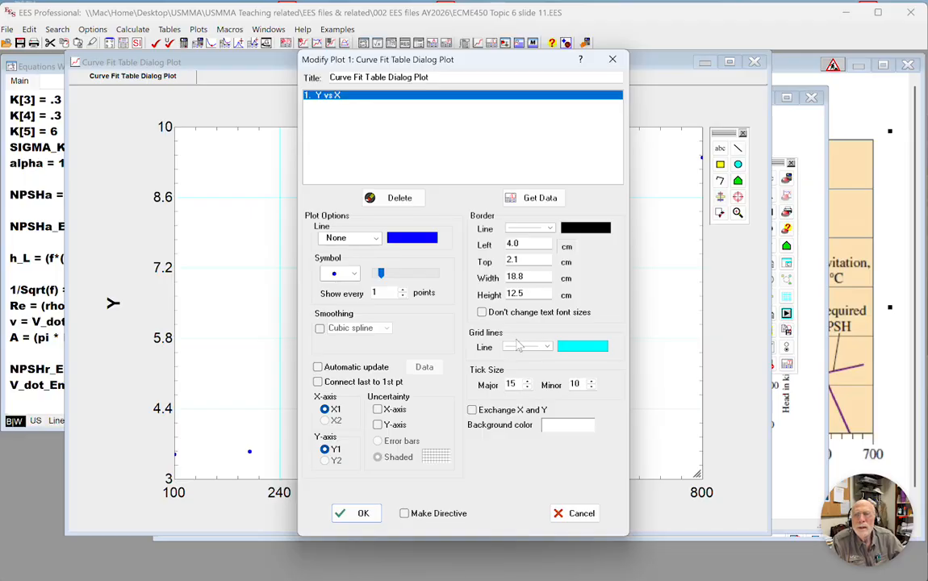
left_click(377, 240)
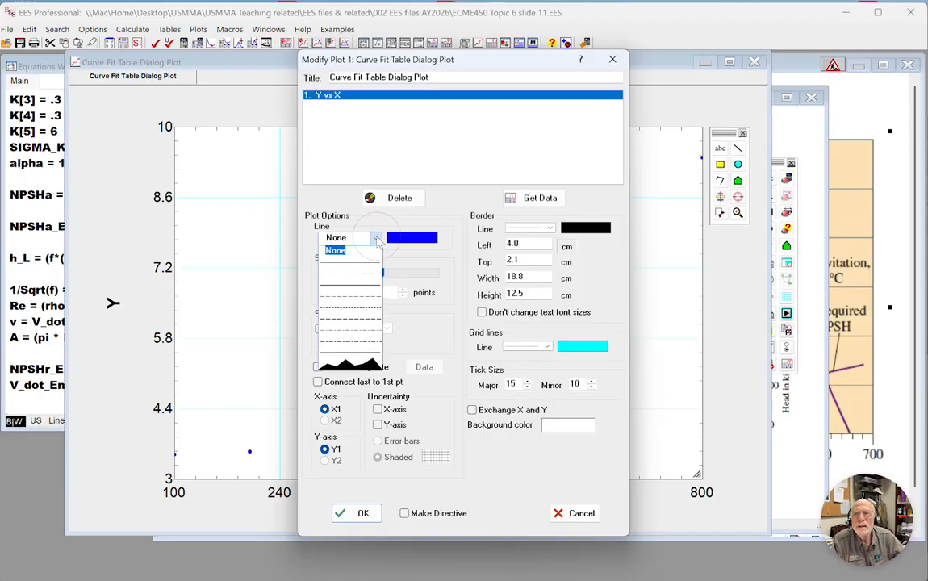
left_click(348, 289)
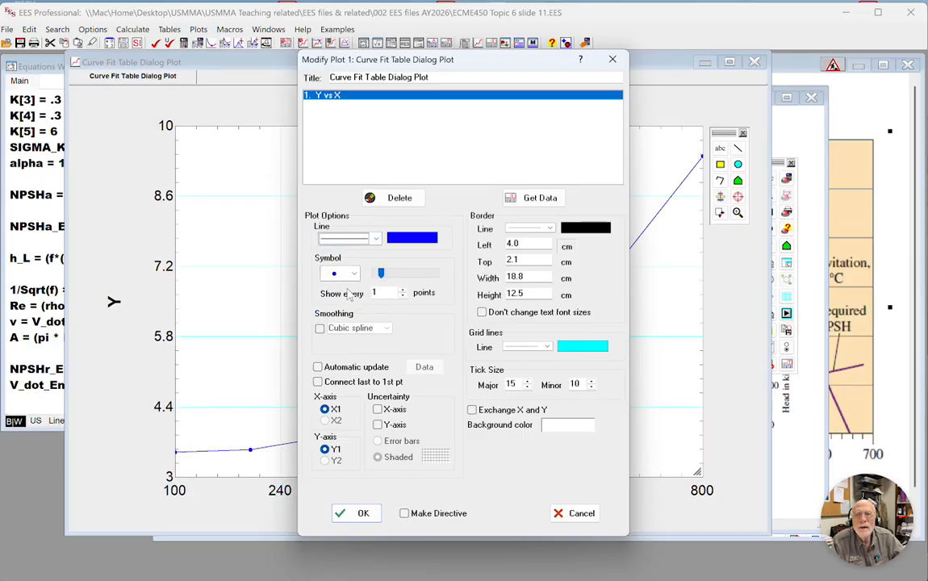
left_click(320, 331)
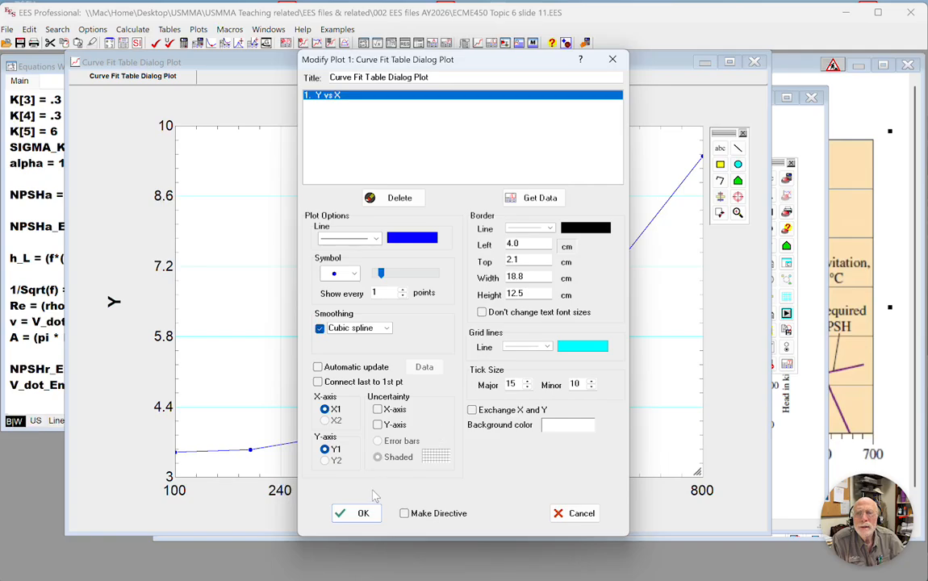
left_click(359, 515)
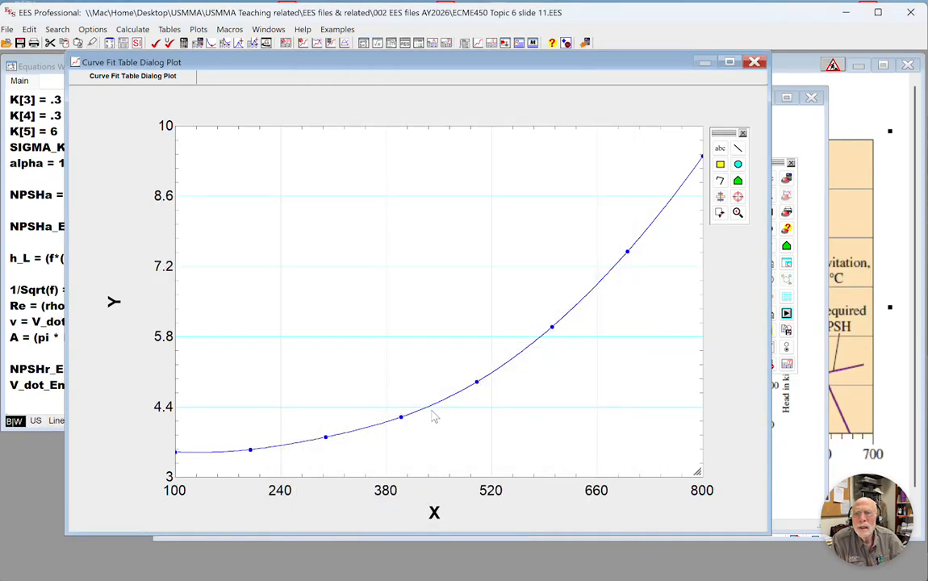
double_click(444, 406)
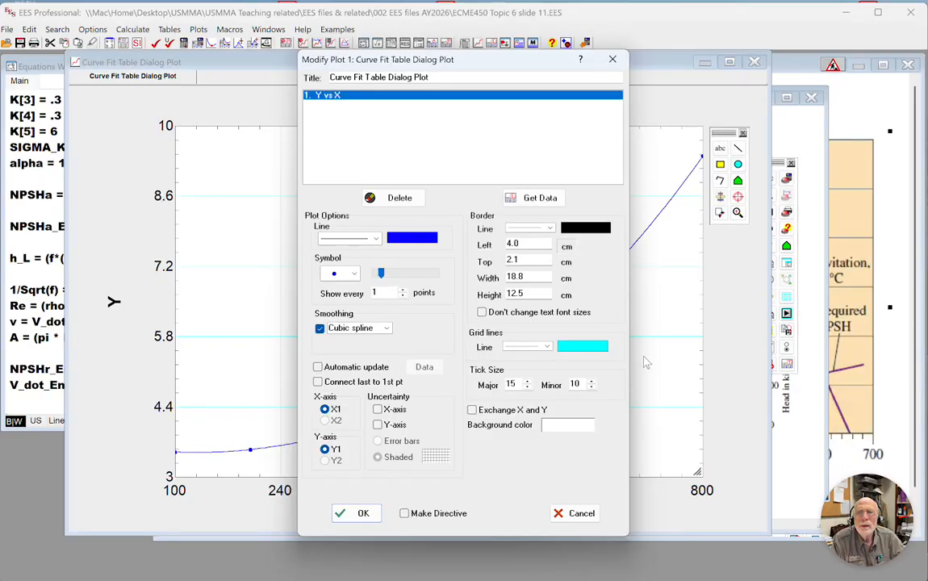
left_click(576, 516)
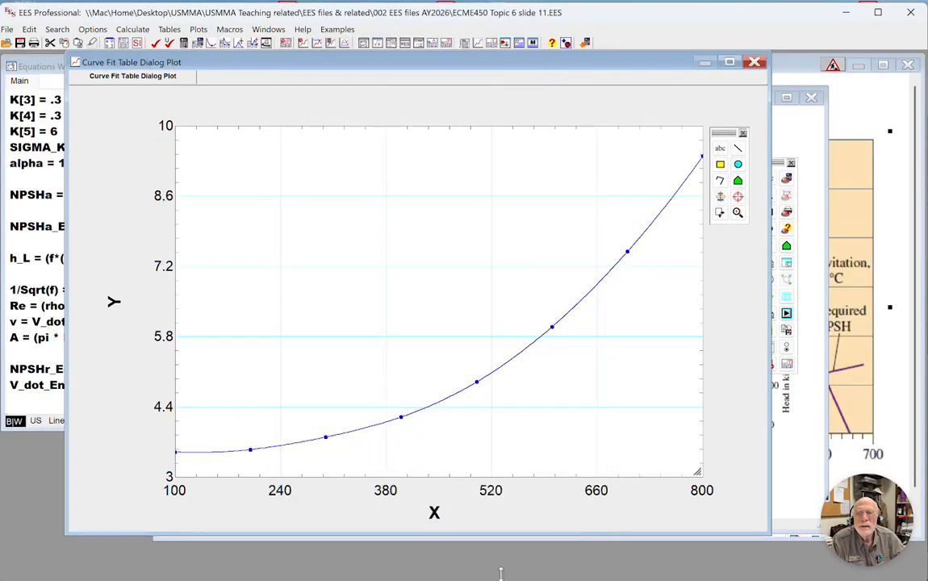
Bring the Equations Window forward and place the cursor on the blank line below the NPSHr_Eng equation.
left_click(34, 404)
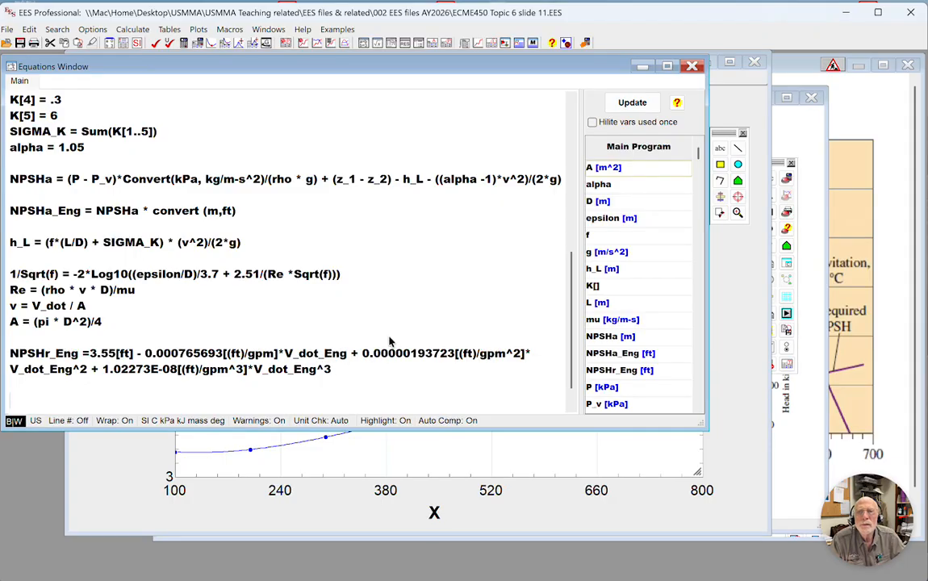
Fit a 3rd-order (cubic) polynomial to the NPSHr_Eng versus V_dot_Eng table data and copy the fitted equation.
left_click(413, 440)
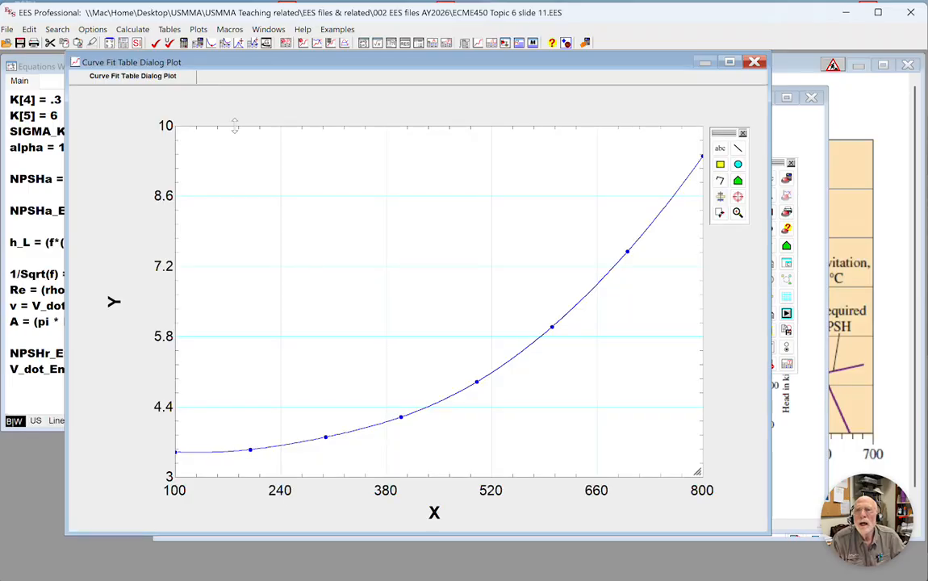
left_click(170, 30)
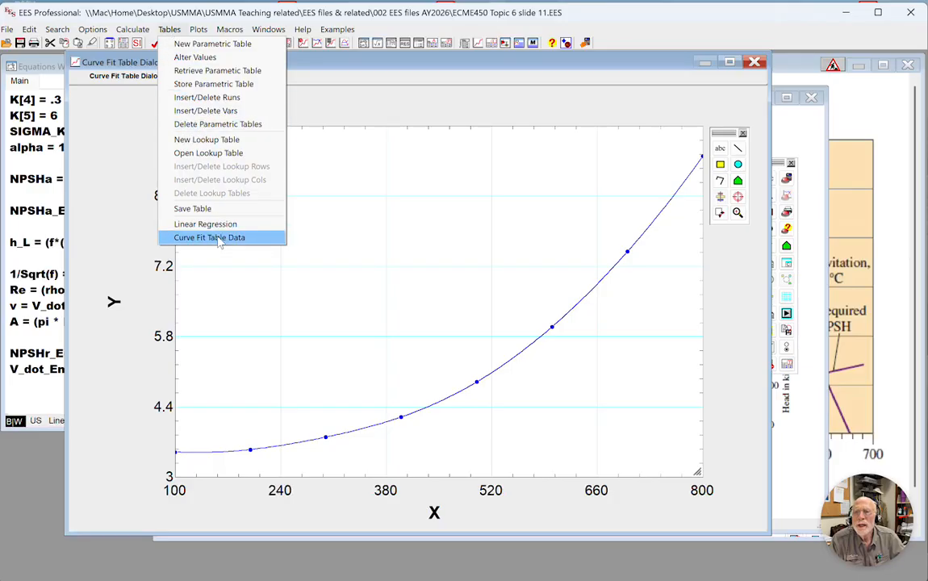
left_click(395, 197)
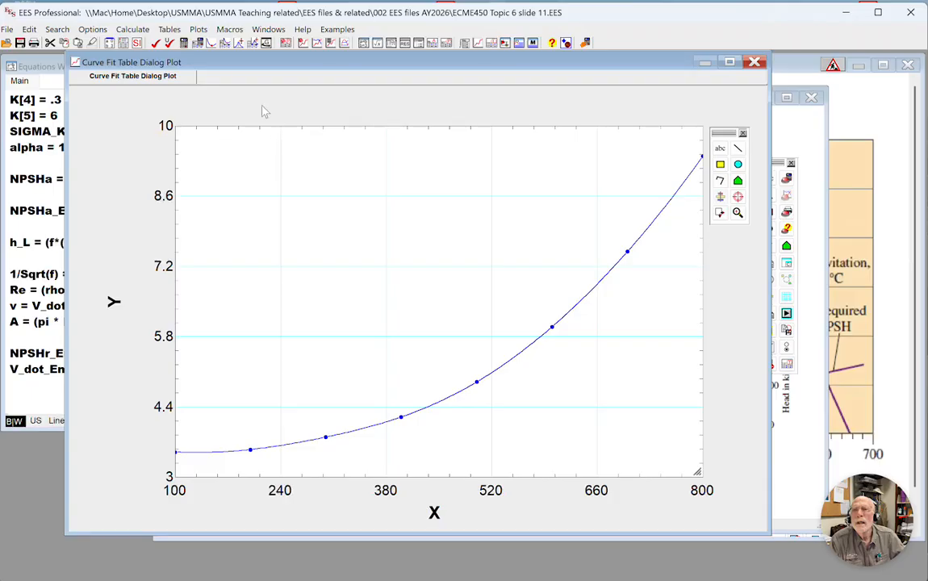
left_click(207, 32)
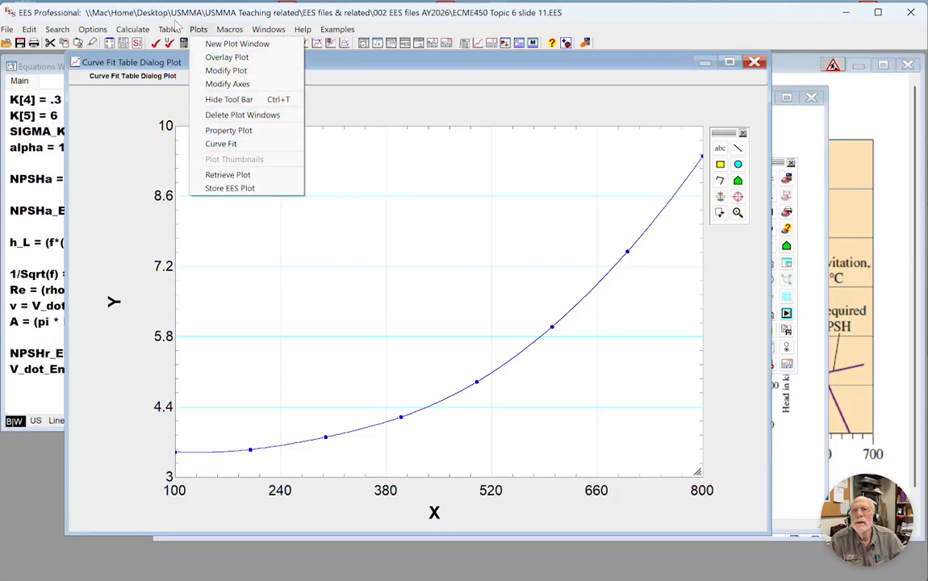
mouse_move(171, 30)
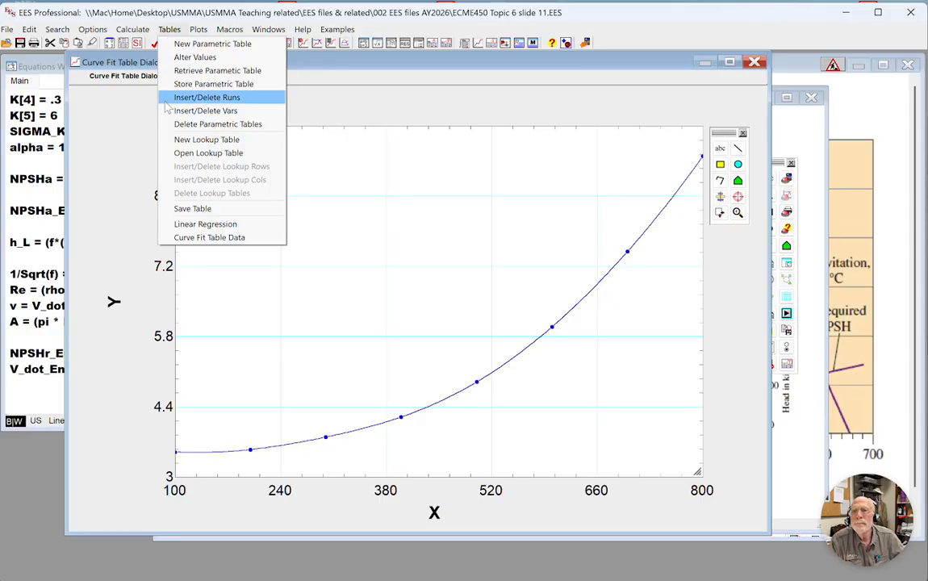
left_click(184, 240)
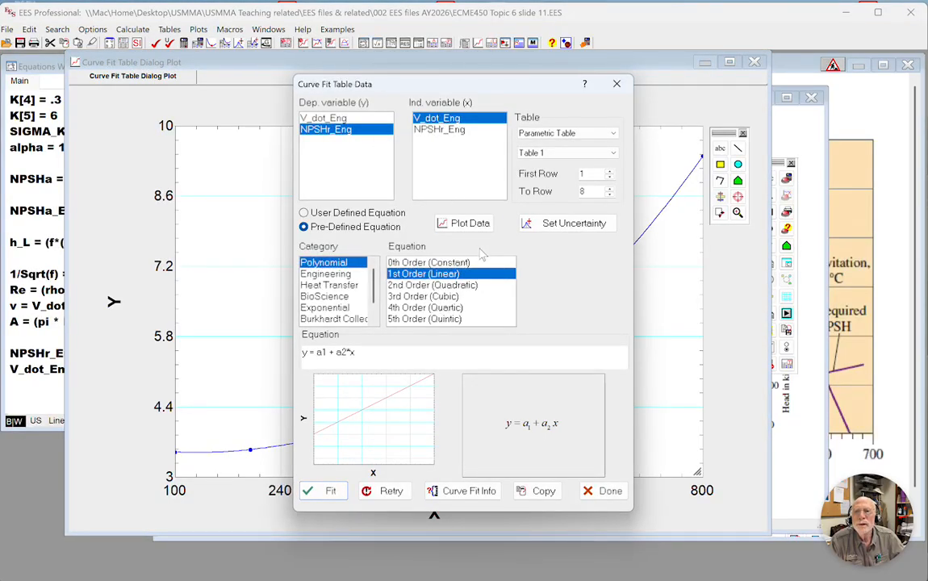
left_click(428, 296)
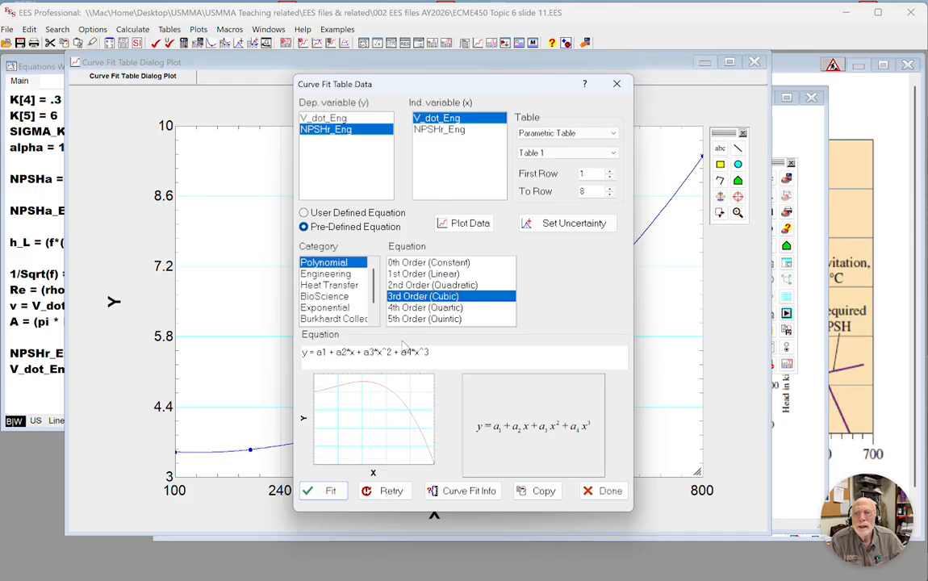
left_click(329, 494)
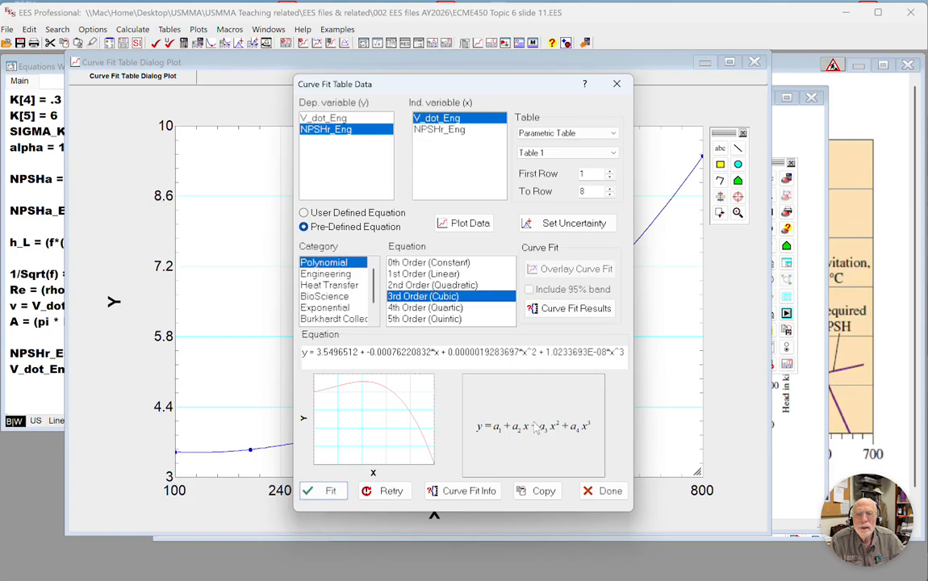
left_click(529, 492)
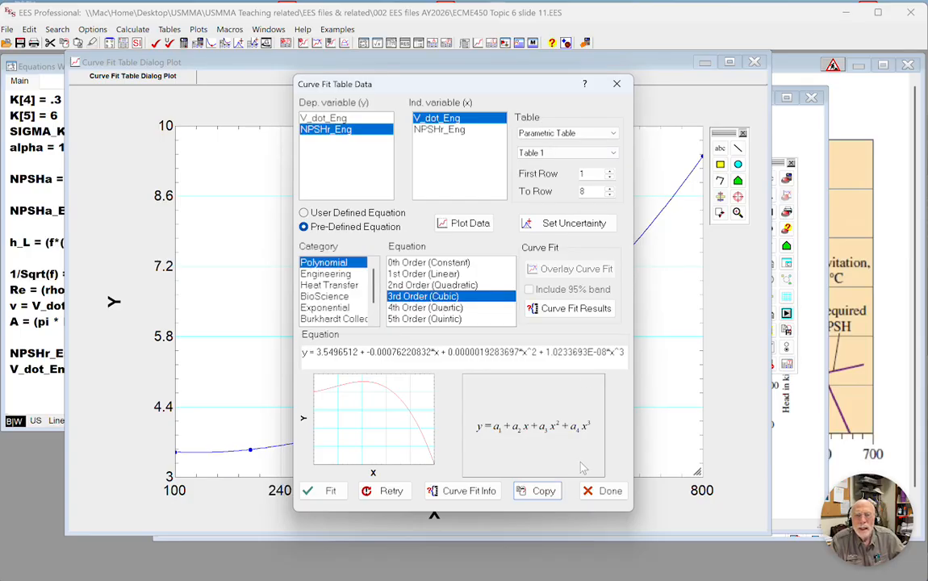
left_click(599, 490)
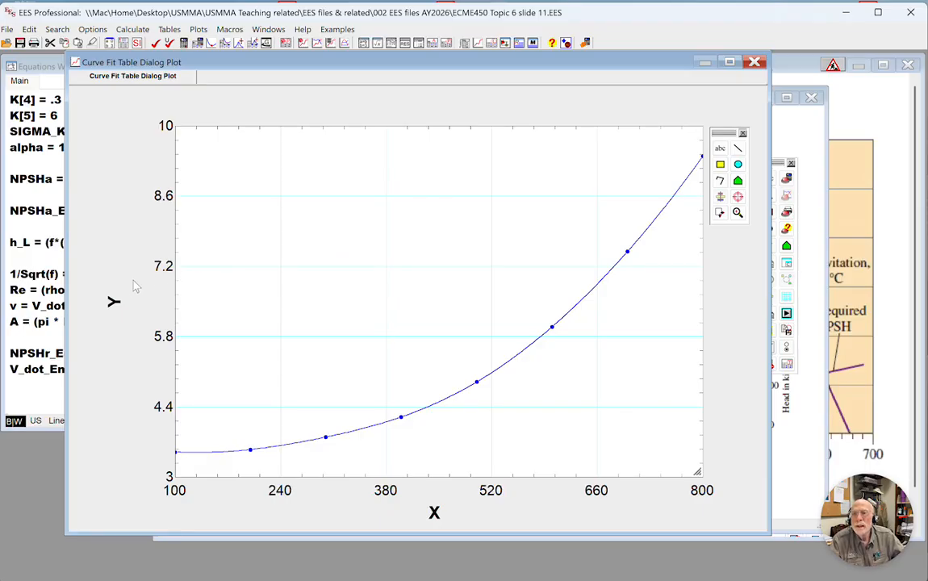
Change the plot's Y-axis title to "NPSH".
double_click(114, 303)
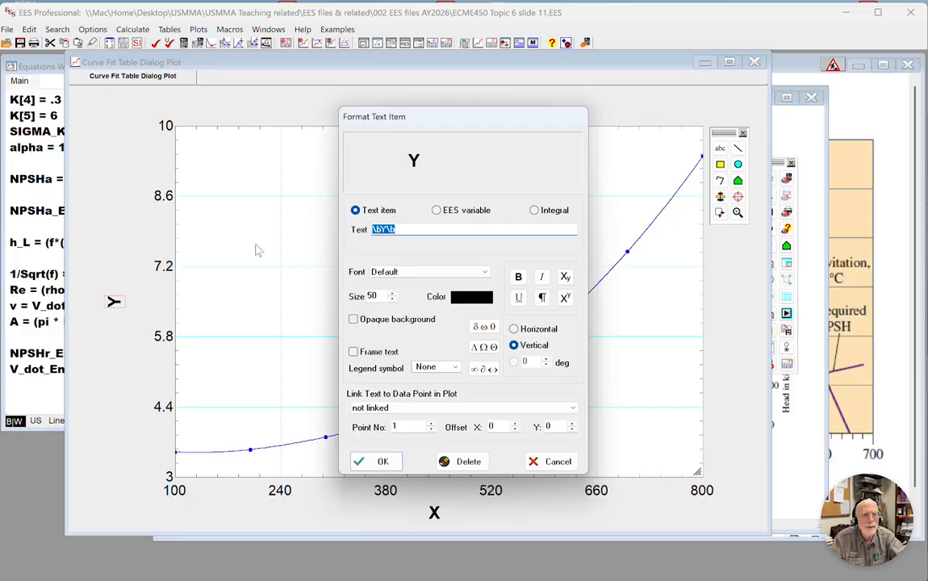
type("NP")
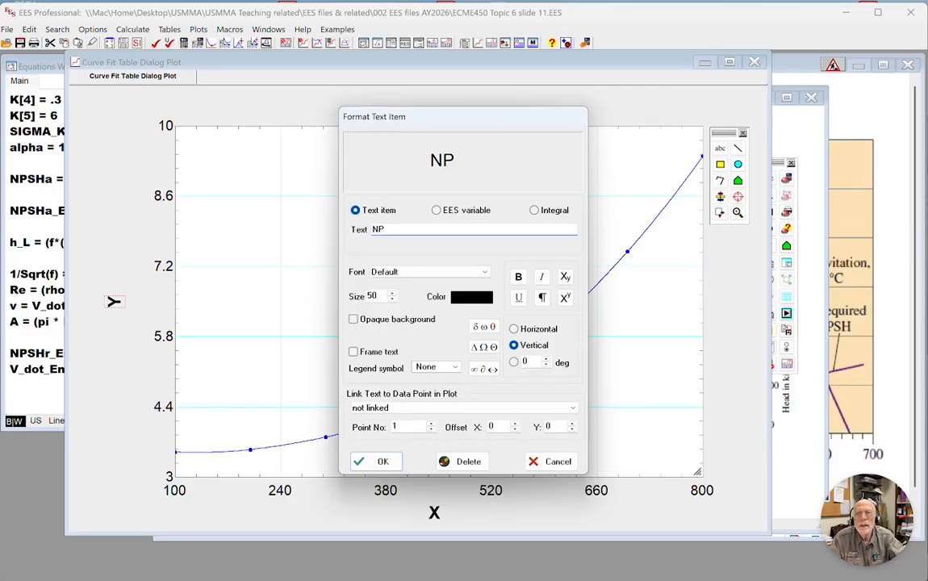
type("SH")
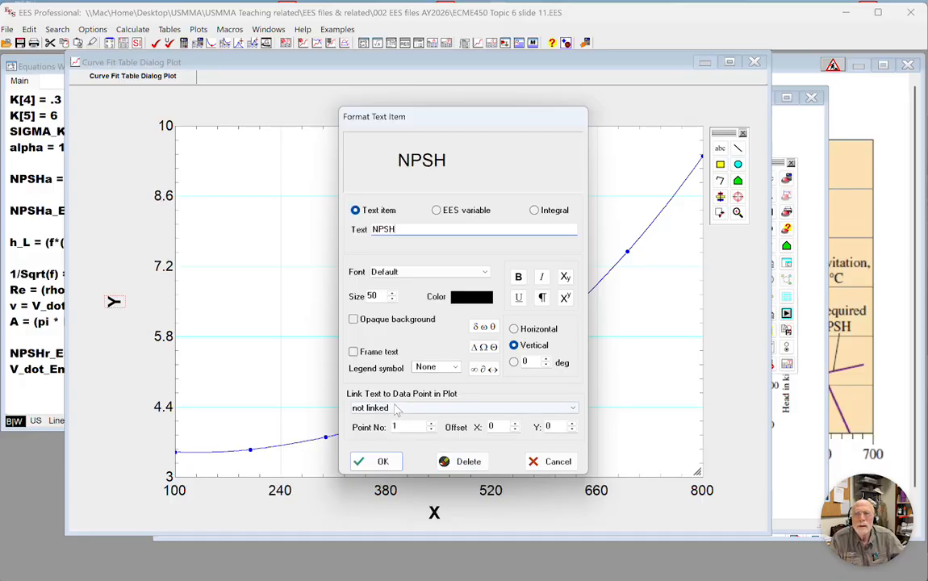
left_click(377, 459)
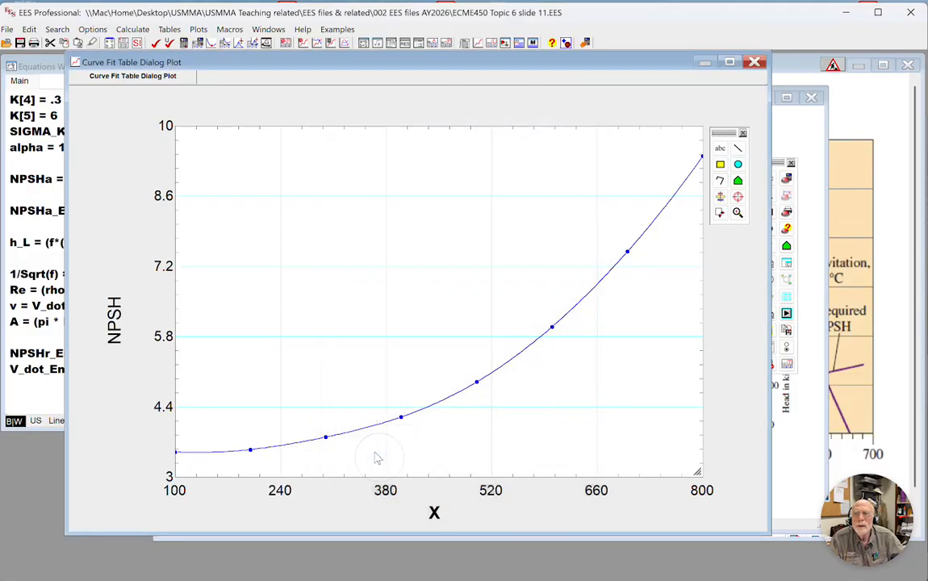
Change the plot's X-axis title to "Flow in Gallons per minute" and center it beneath the axis.
left_click(433, 512)
double_click(433, 513)
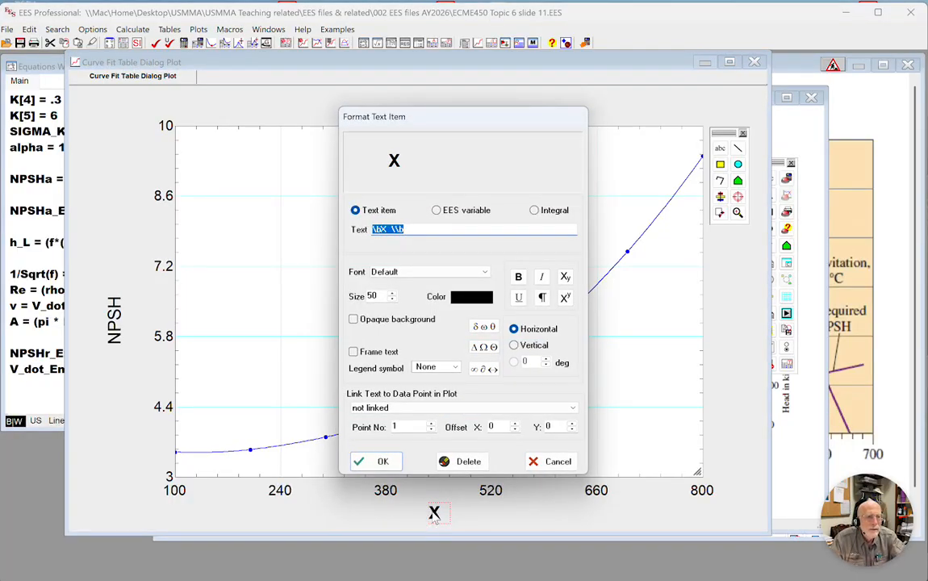
type("Flow in")
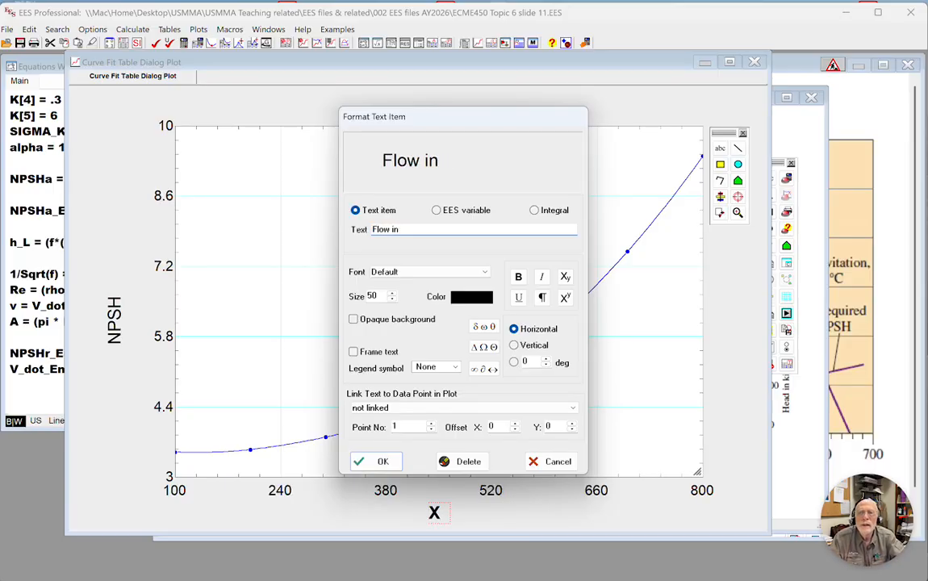
type(" B")
key("BackSpace")
type("Gallons")
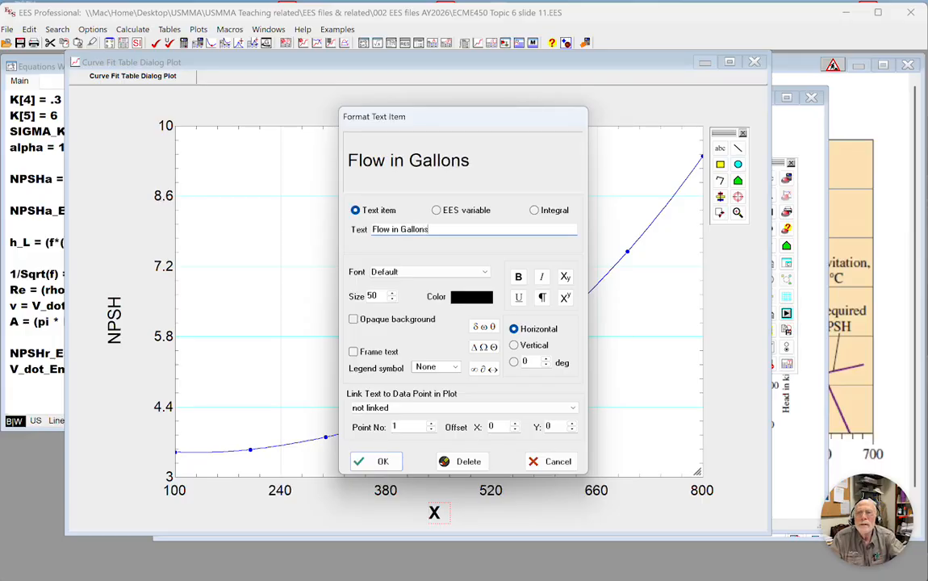
type(" per minute")
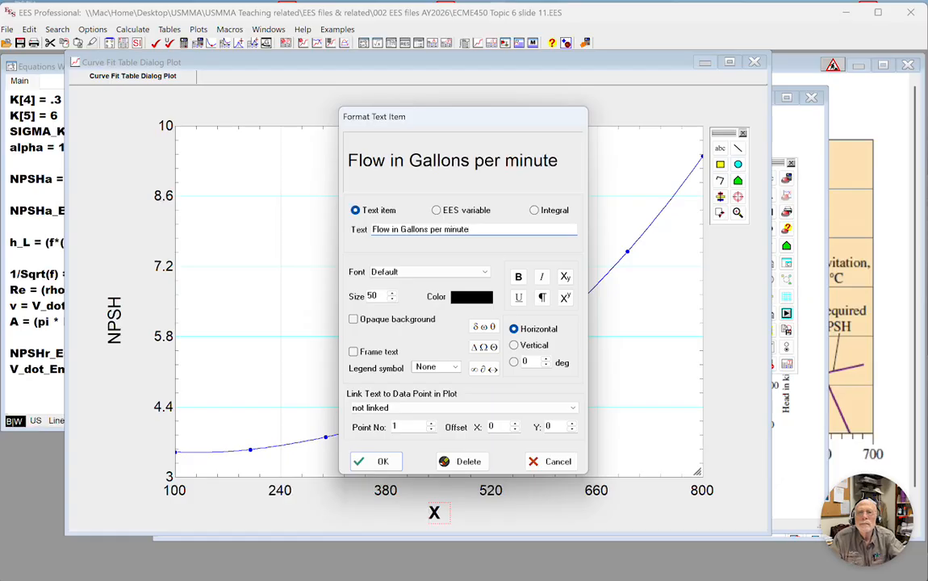
key("Return")
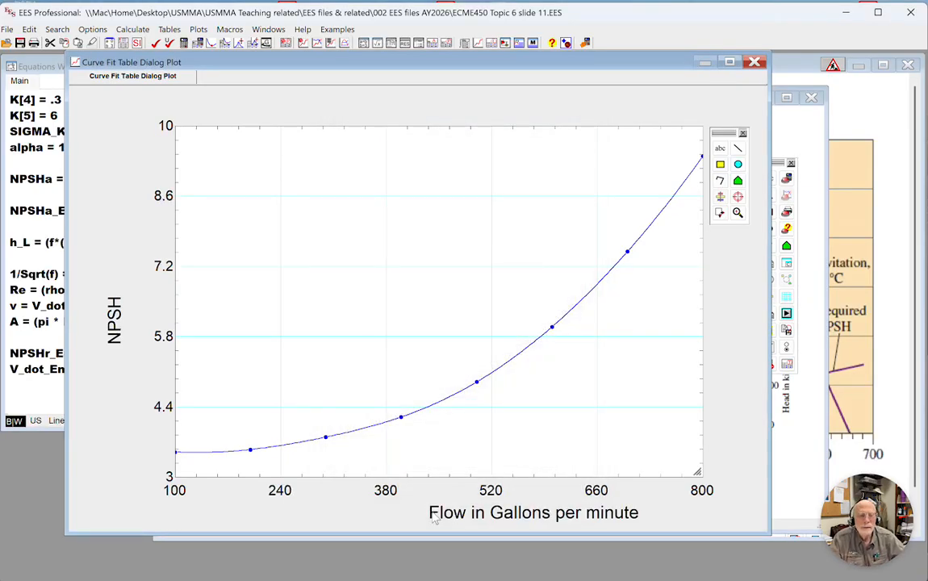
left_click_drag(494, 519, 395, 522)
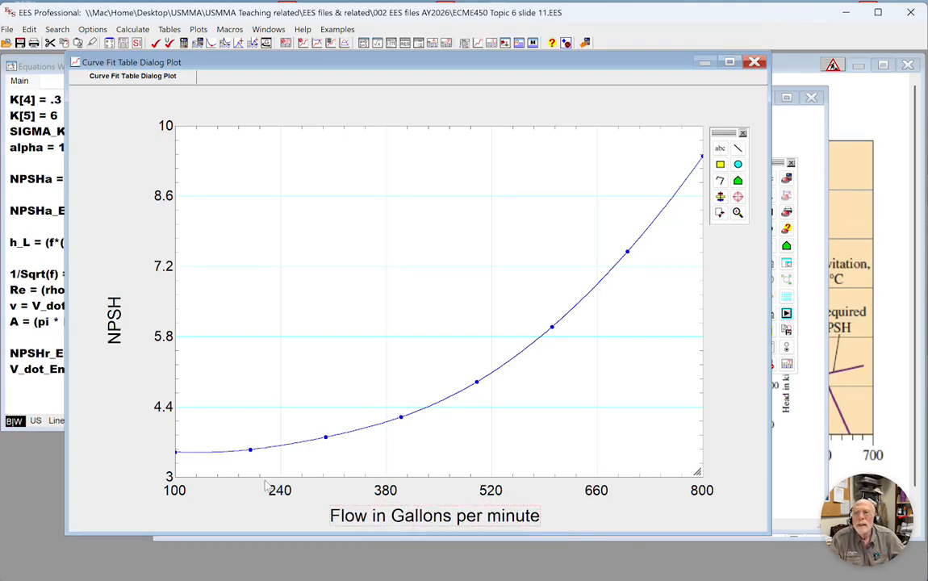
Scale the plot's Y-axis from 0 to 40 with an interval of 5.
double_click(165, 274)
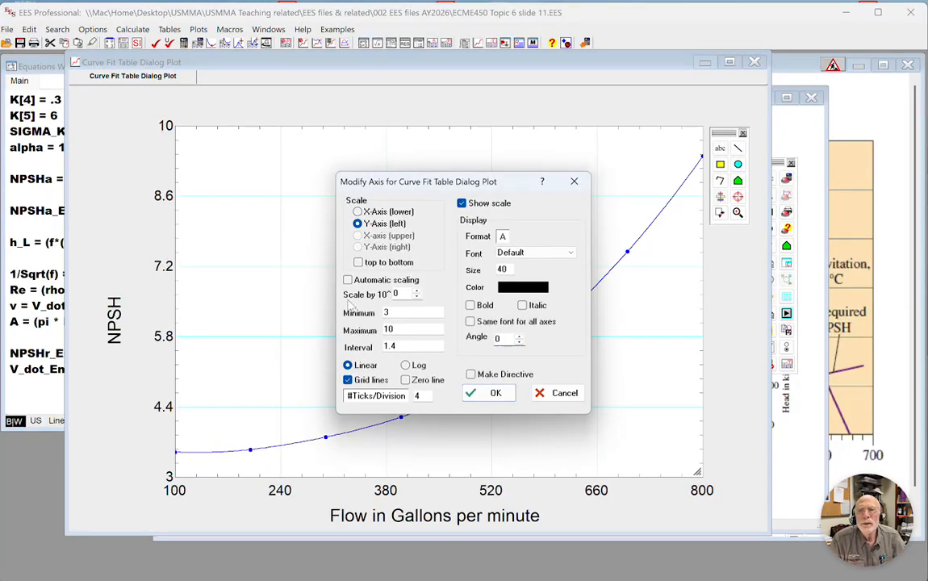
double_click(402, 329)
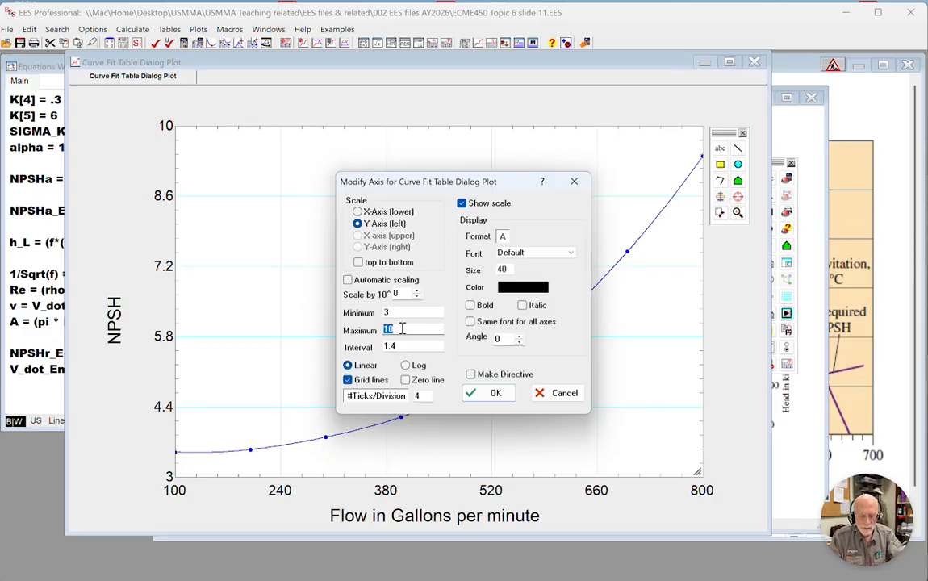
type("40")
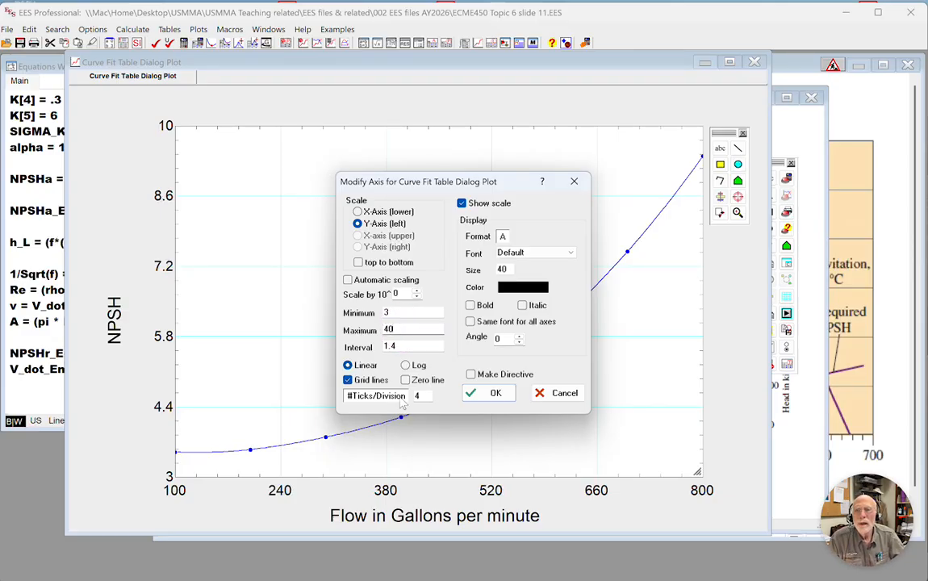
double_click(396, 345)
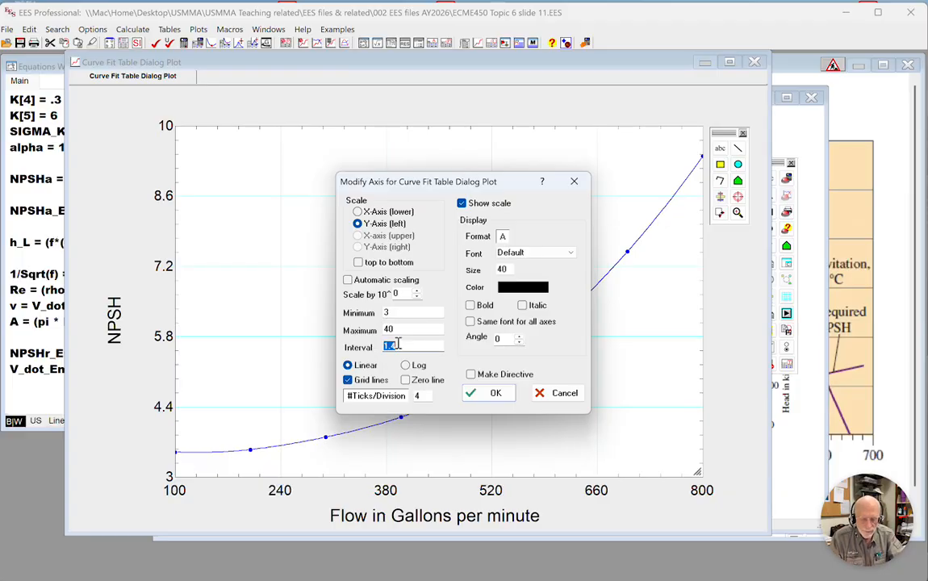
type("5")
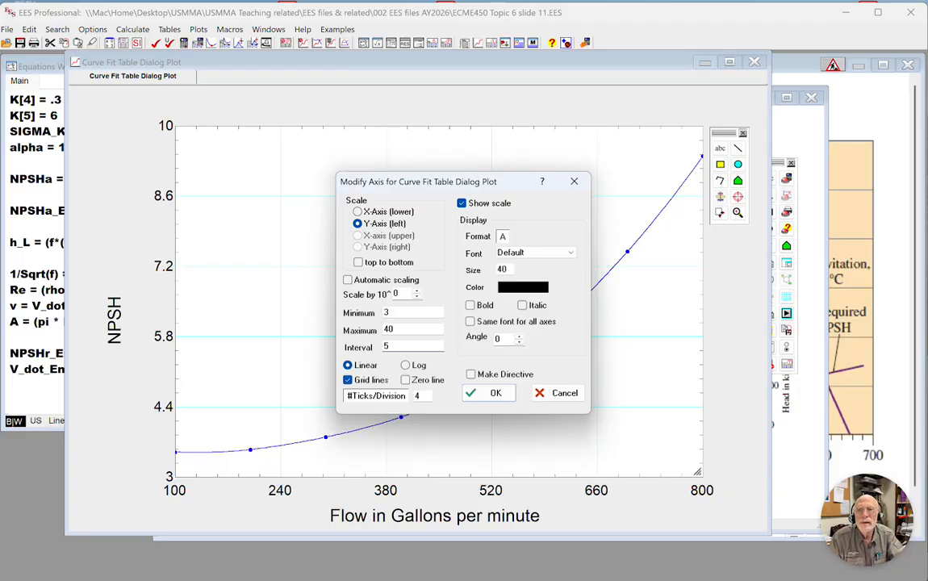
type("3")
double_click(389, 313)
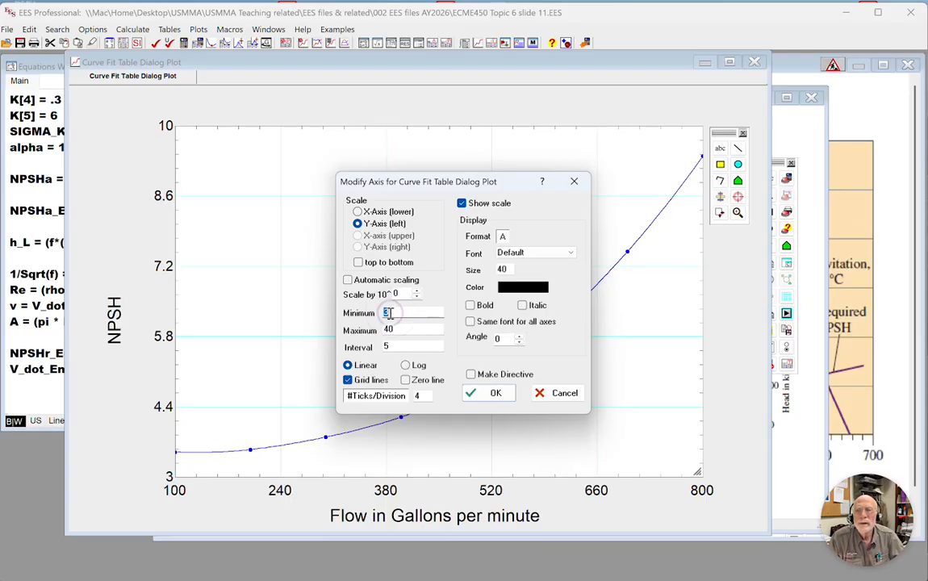
type("0")
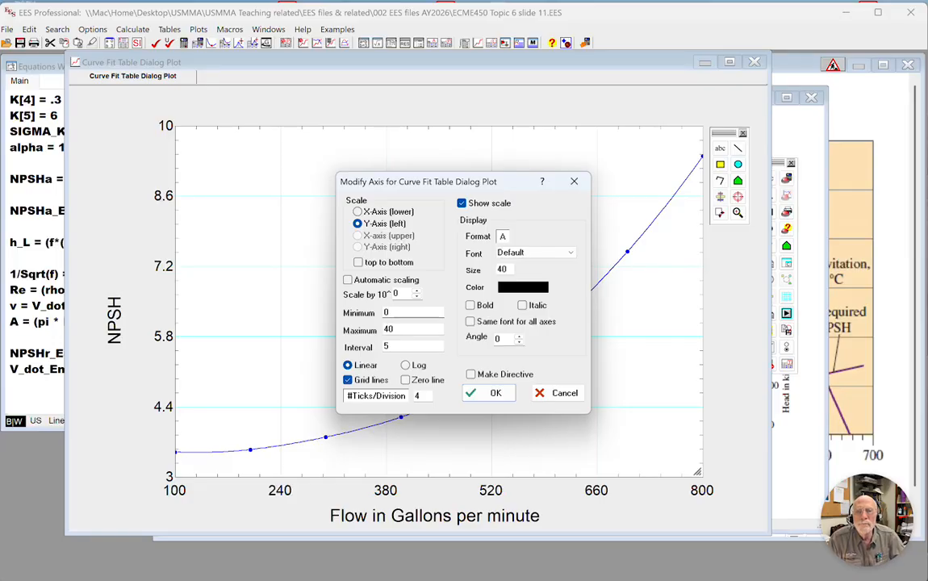
left_click(476, 396)
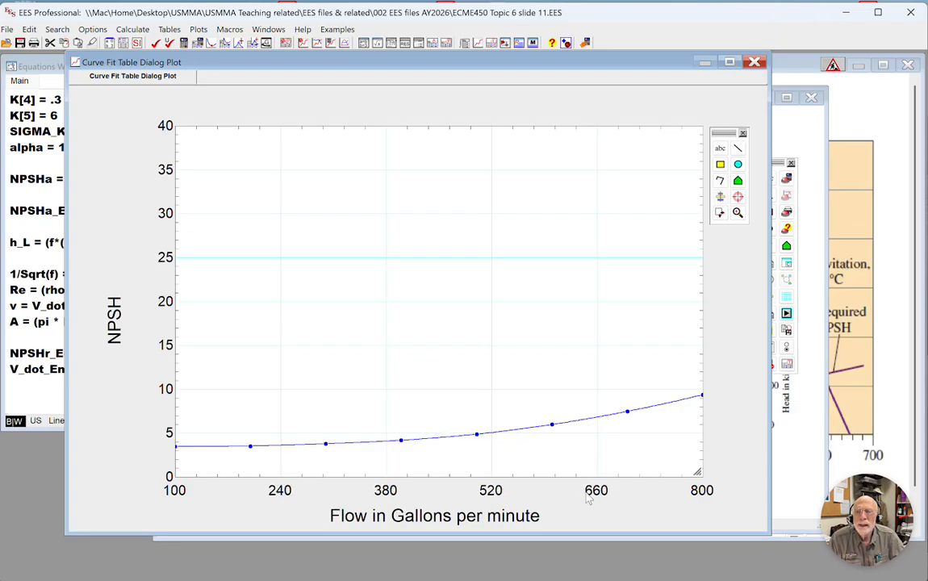
Set the plot's X-axis minimum to 0, maximum to 100 and interval to 100.
left_click(387, 490)
double_click(386, 490)
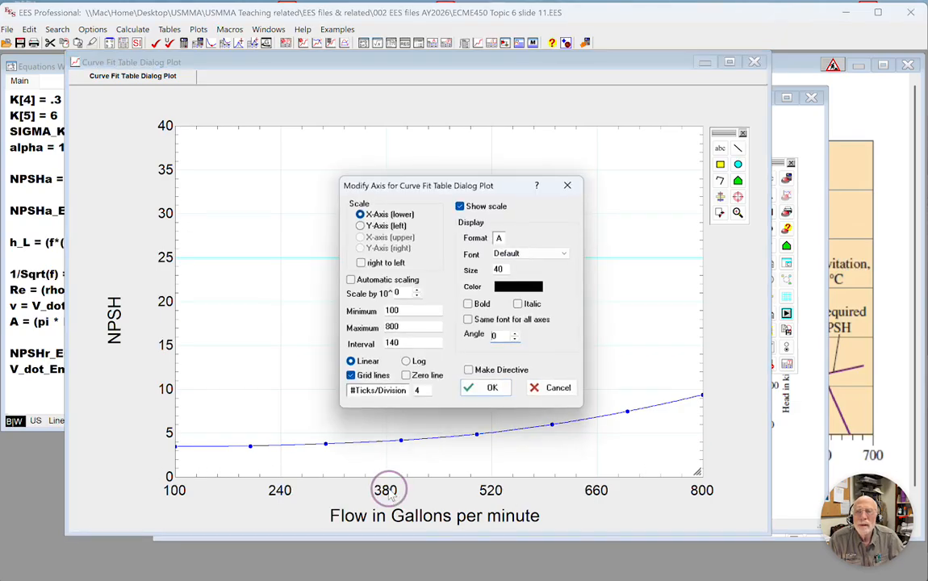
double_click(398, 313)
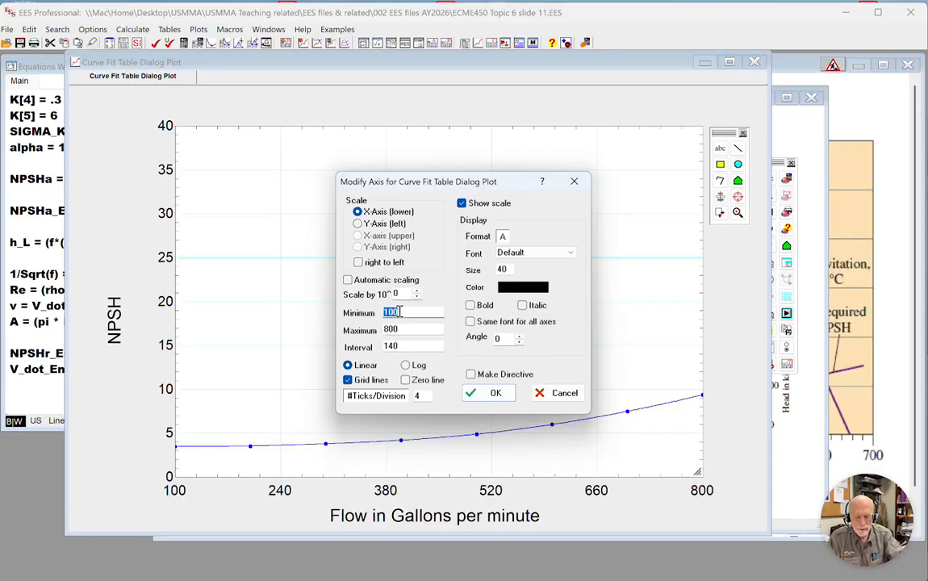
type("0")
key("Tab")
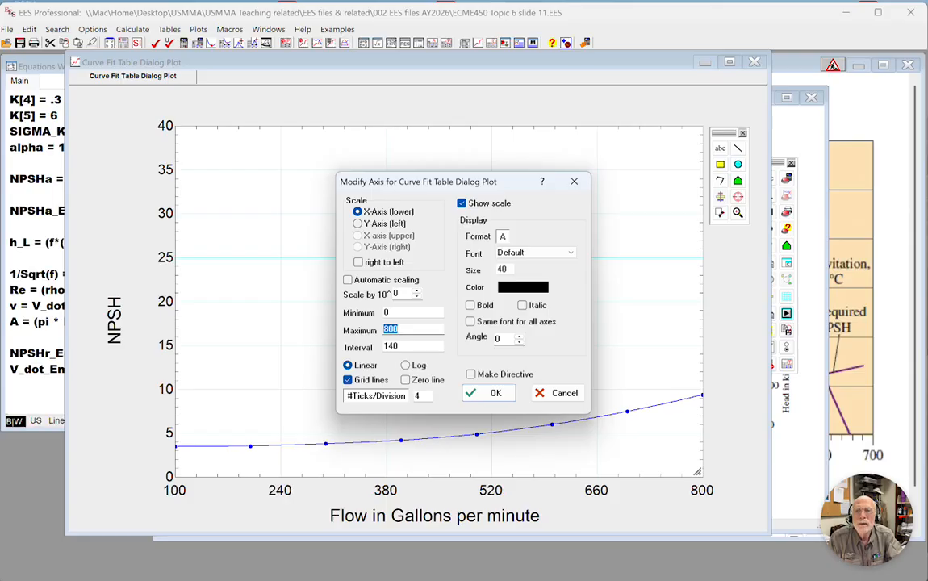
type("1")
key("Tab")
type("1")
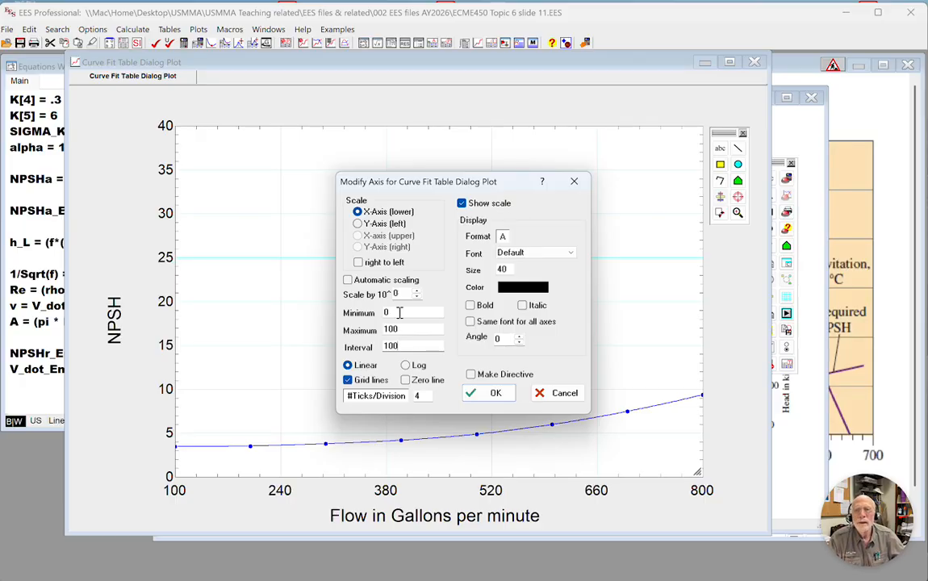
left_click(489, 392)
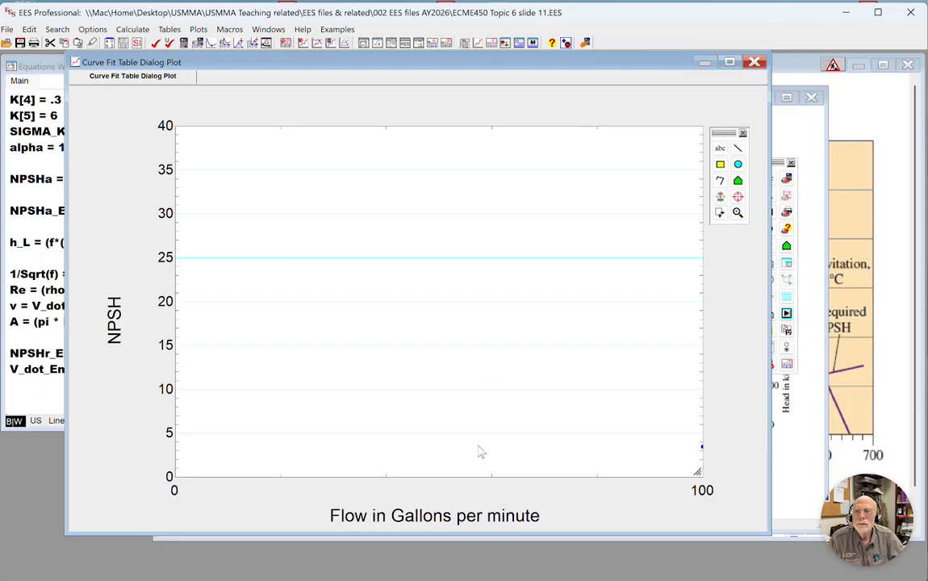
Set the plot's X-axis maximum to 1000, keeping the interval at 100.
left_click(451, 492)
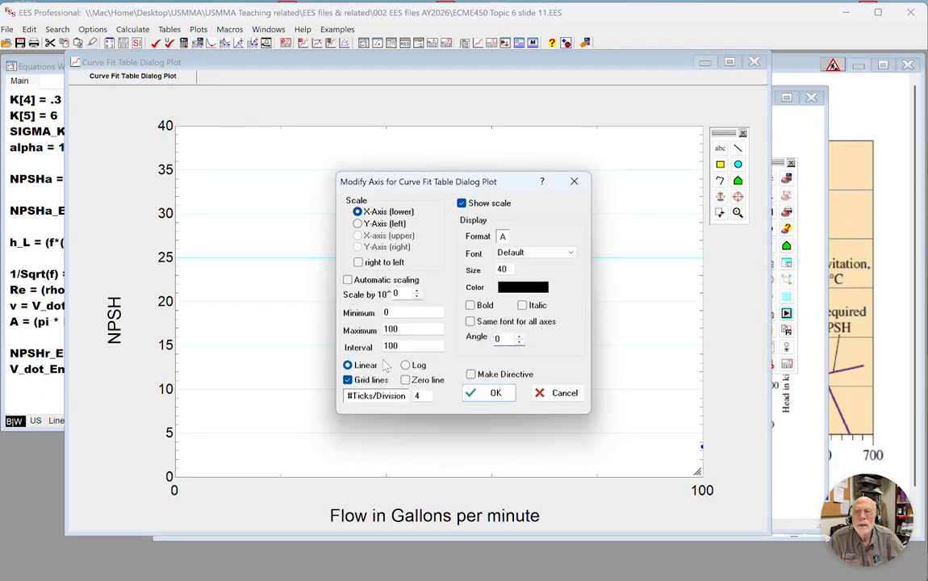
left_click(411, 327)
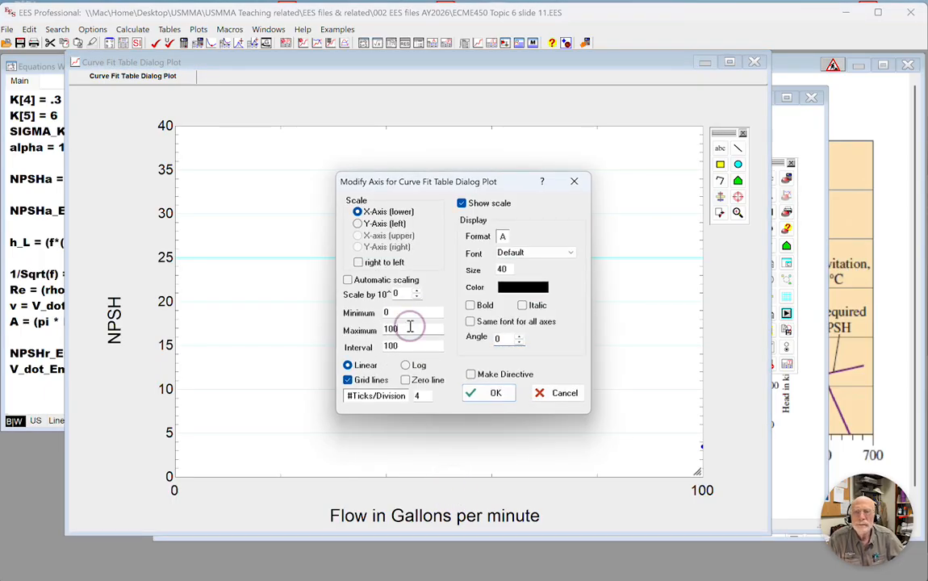
type("0")
key("Return")
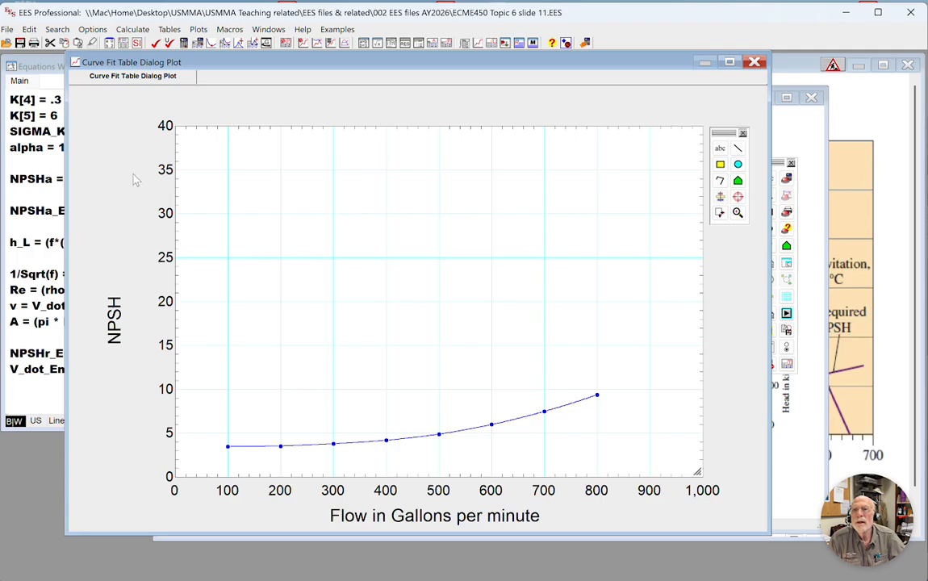
Rename the plot as "NPSH curves".
left_click(125, 75)
left_click(126, 76)
left_click(130, 111)
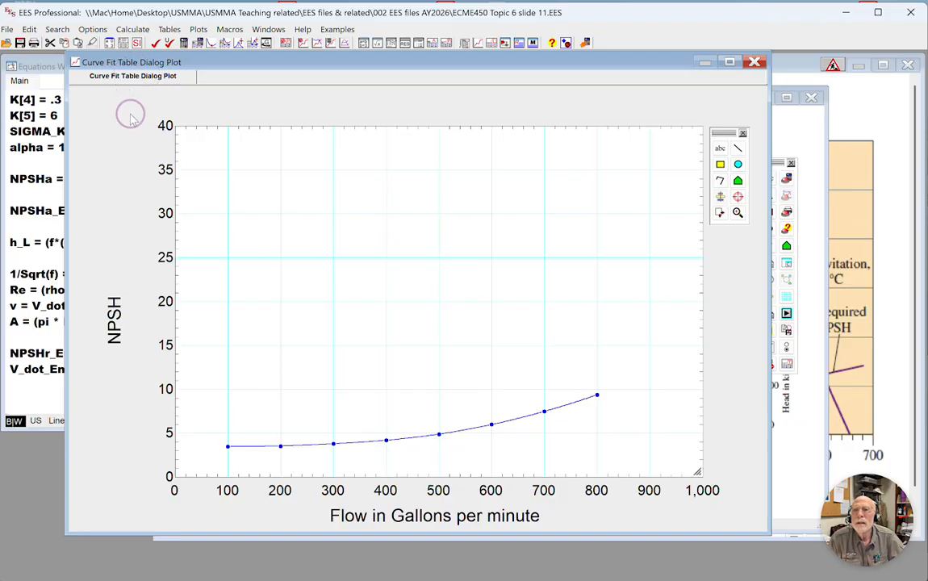
double_click(133, 76)
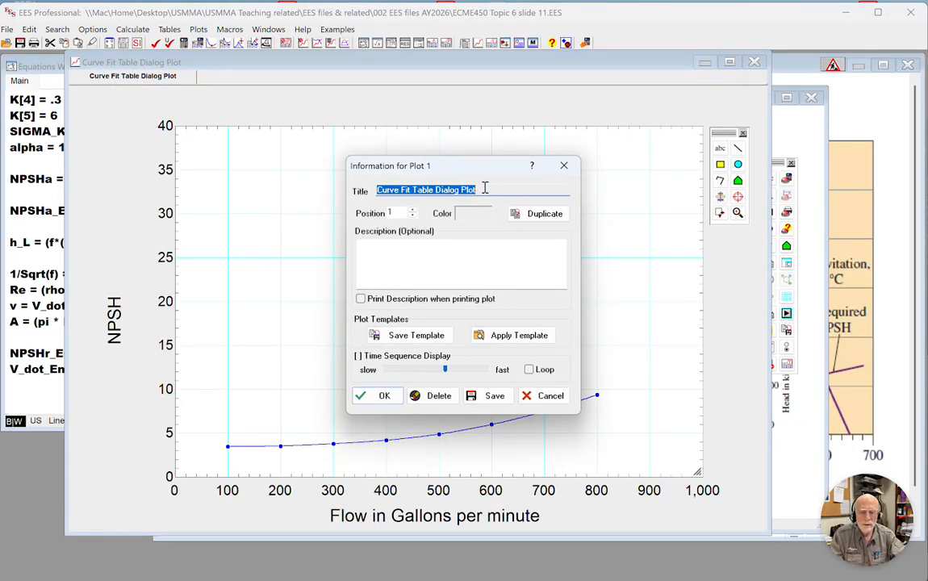
type("NPSH cu")
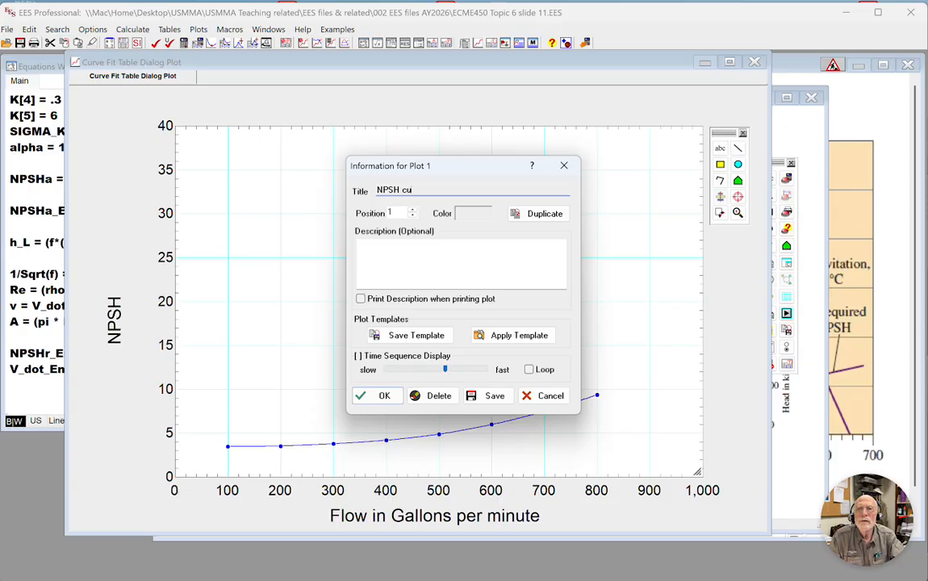
type("rves")
key("Return")
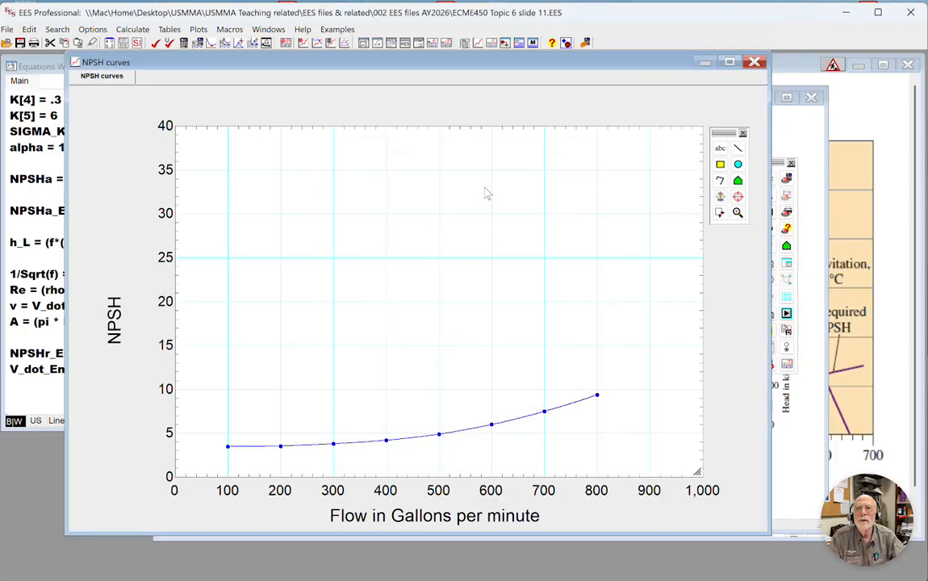
Paste the copied cubic curve-fit equation on a new line beneath the NPSHr_Eng equation.
left_click(35, 385)
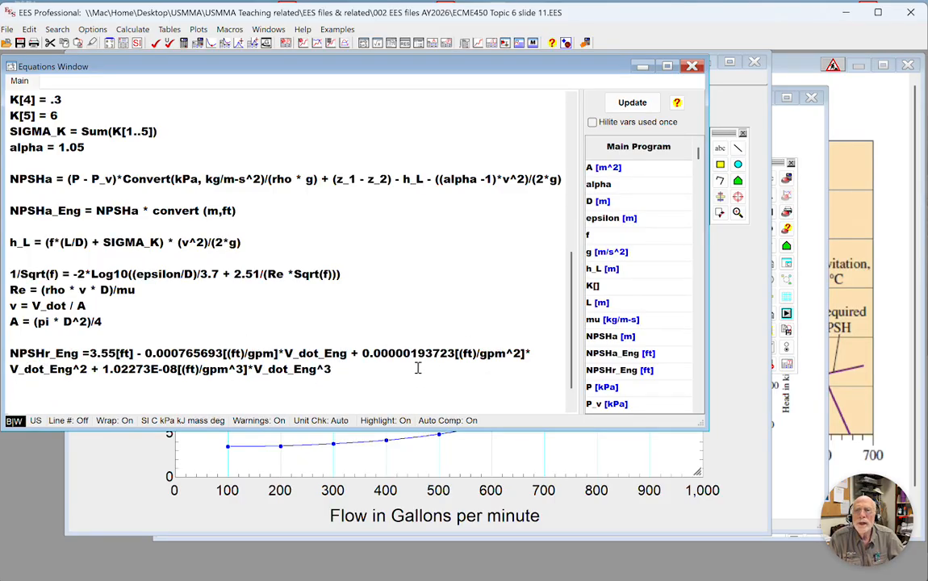
key("Return")
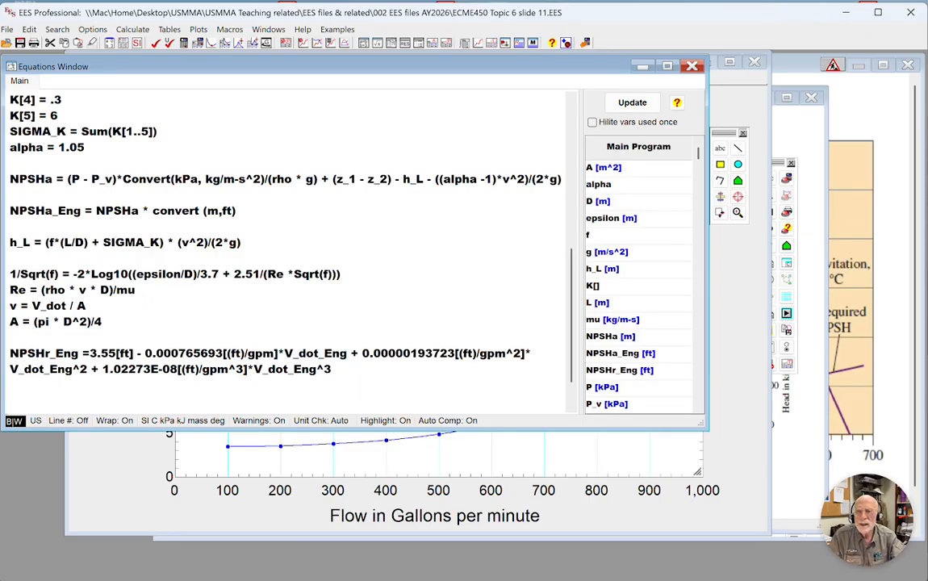
type("y = 3.5496512 + -0.00076220832*x + 0.00000019283697*x^2 + 1.0233693E-08*x^3")
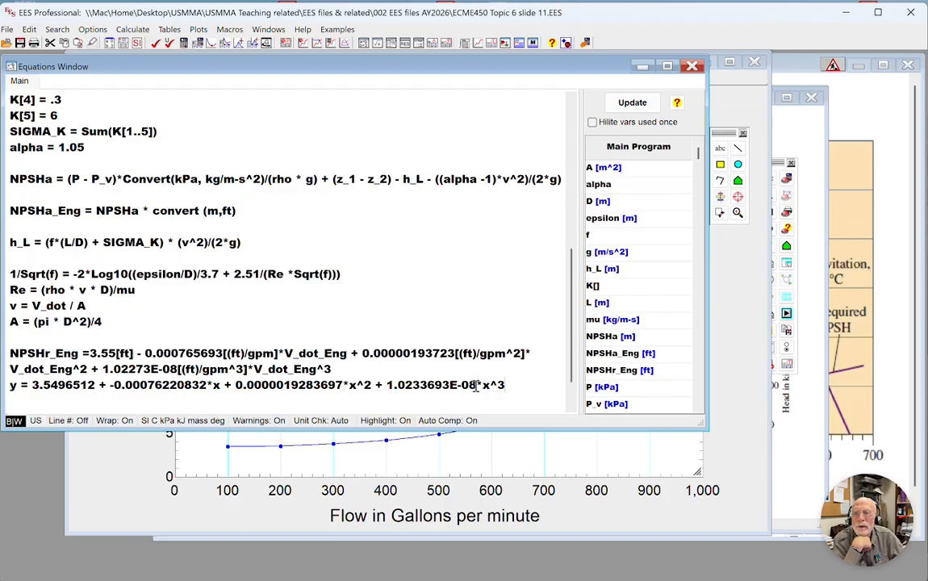
Inspect the pasted fit's cubic and quadratic coefficients against the NPSHr_Eng equation and cut the pasted line.
double_click(449, 386)
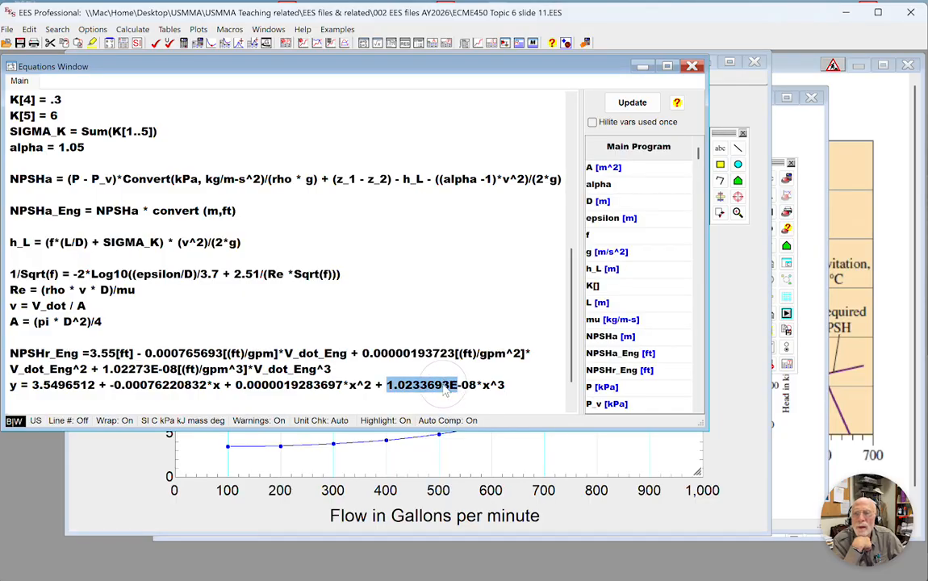
double_click(300, 386)
triple_click(301, 386)
triple_click(300, 386)
double_click(300, 386)
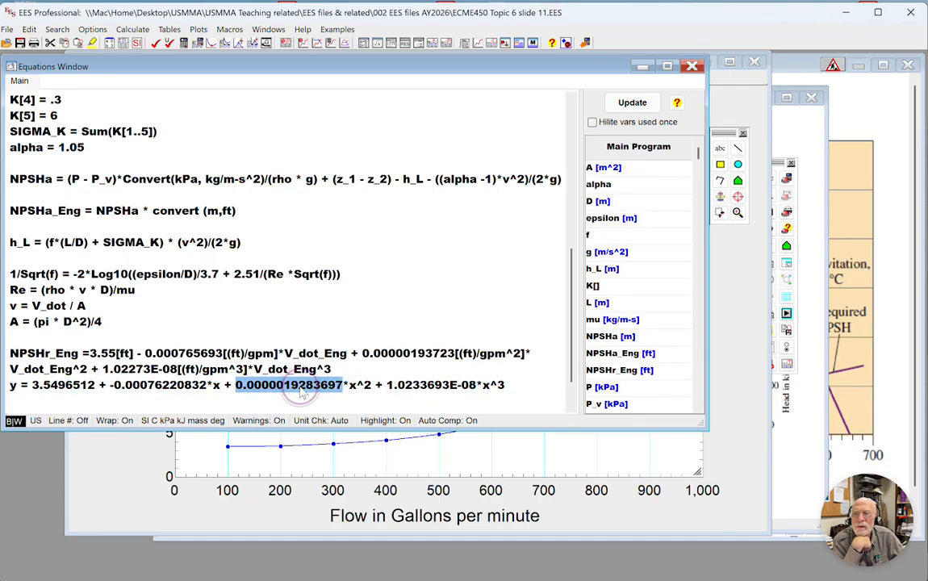
triple_click(301, 387)
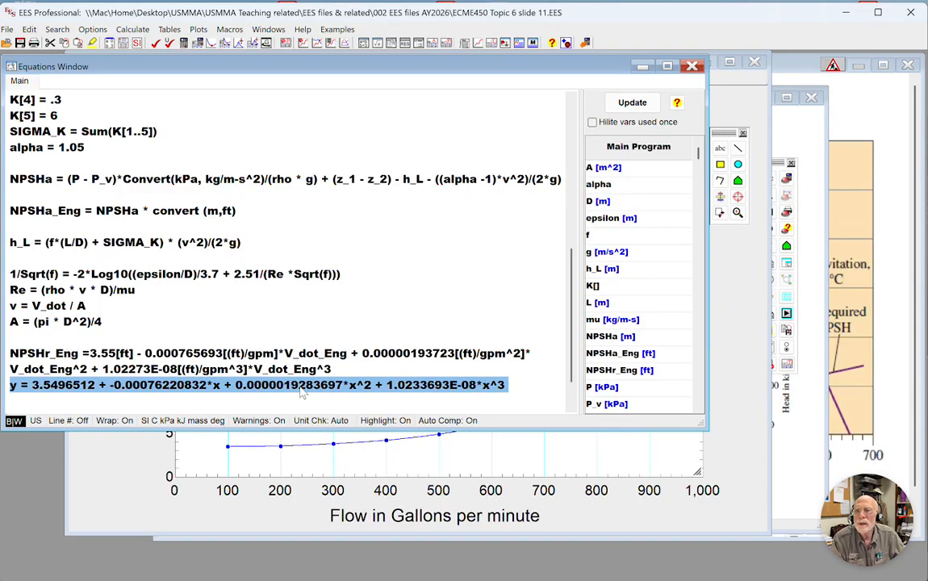
right_click(301, 391)
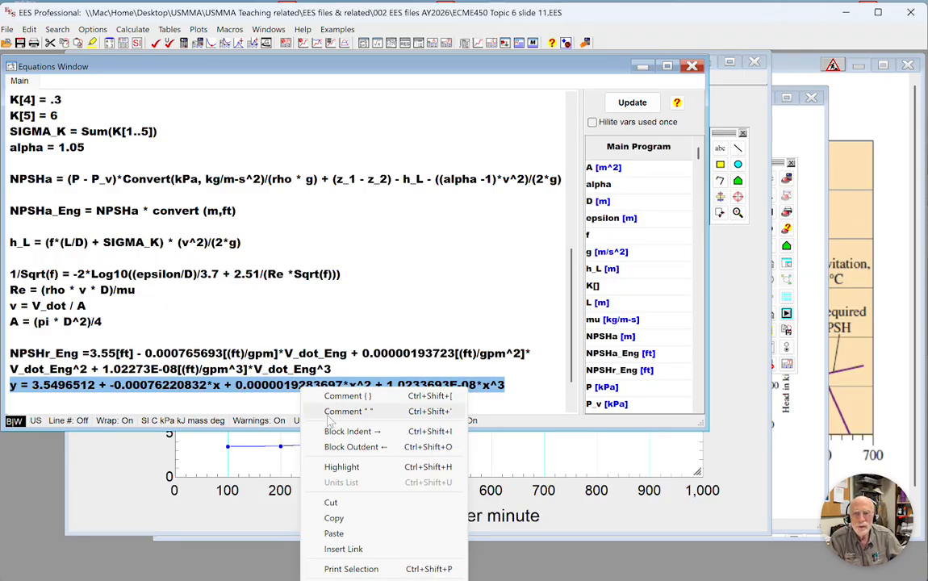
left_click(342, 502)
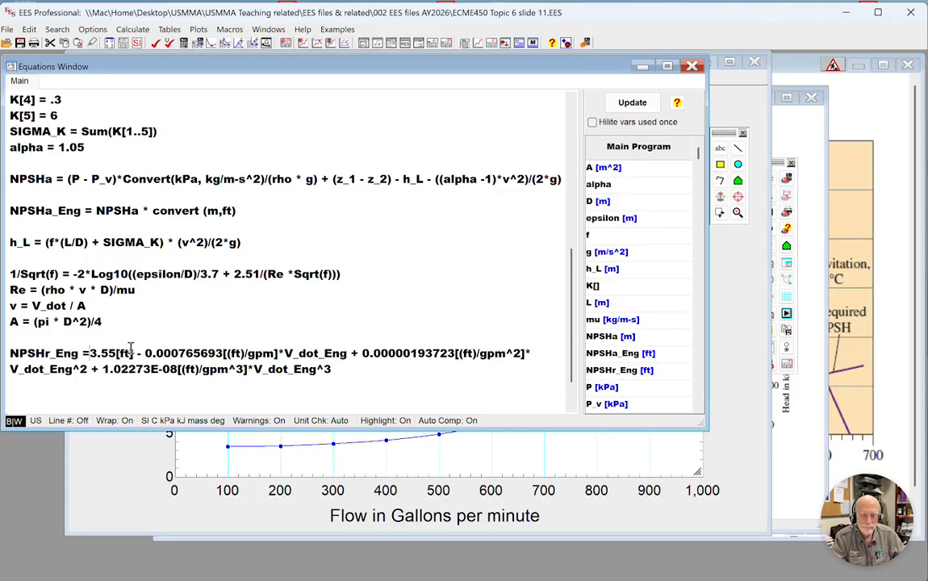
Add a space after the equals sign in the NPSHr_Eng equation and consult the NPSH chart in the Diagram Window.
scroll(147, 363, "down", 1)
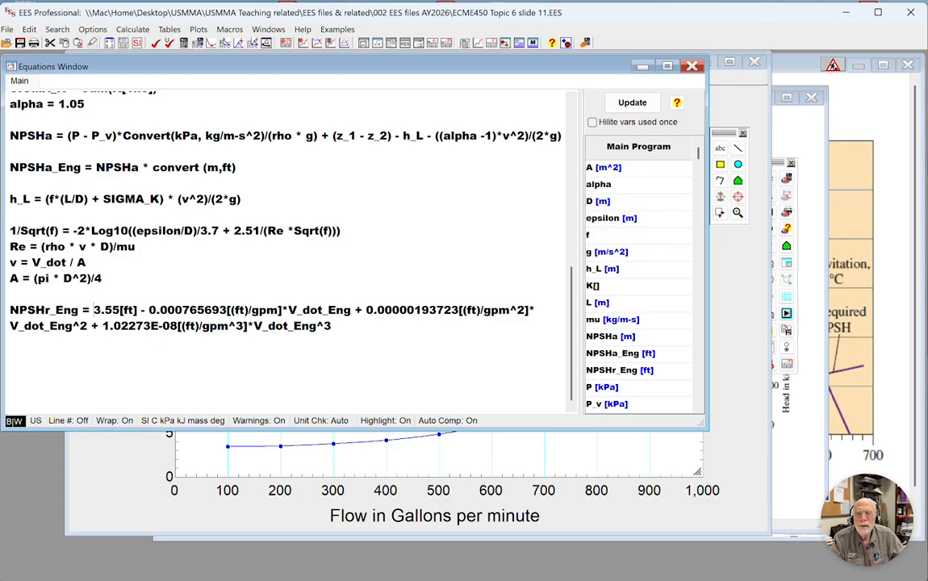
left_click(379, 347)
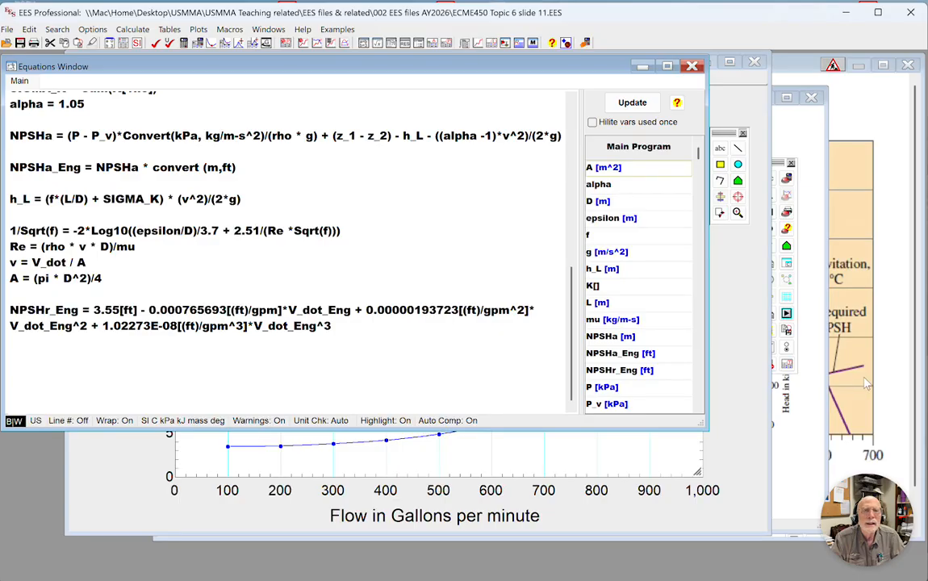
left_click(833, 378)
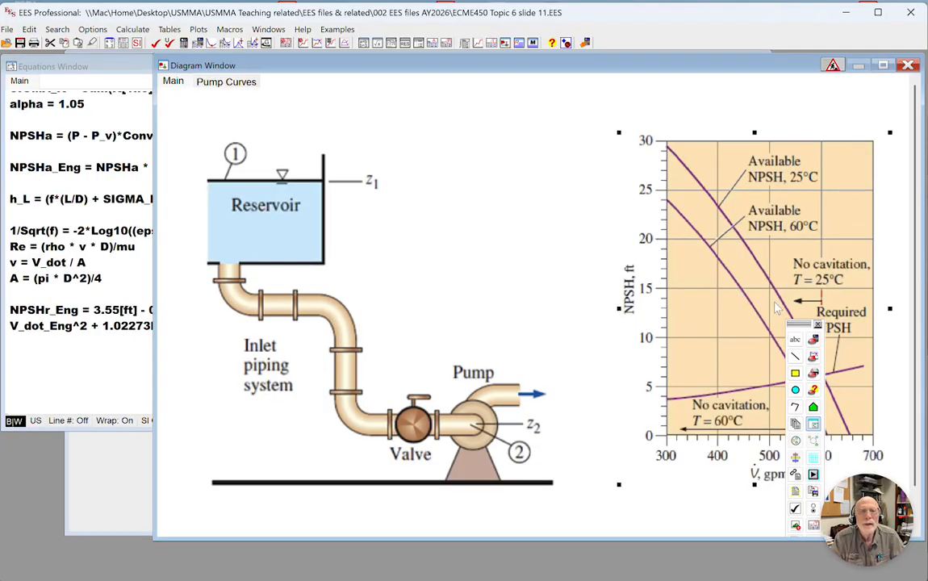
left_click(55, 370)
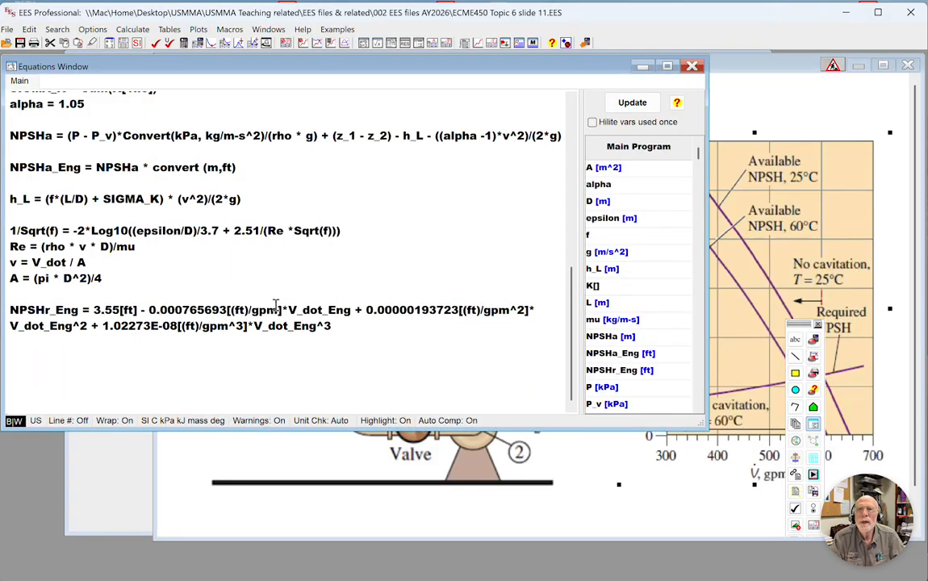
Move the T = 25 [C] line to the blank line directly beneath the Given heading.
scroll(250, 275, "up", 7)
scroll(312, 299, "up", 1)
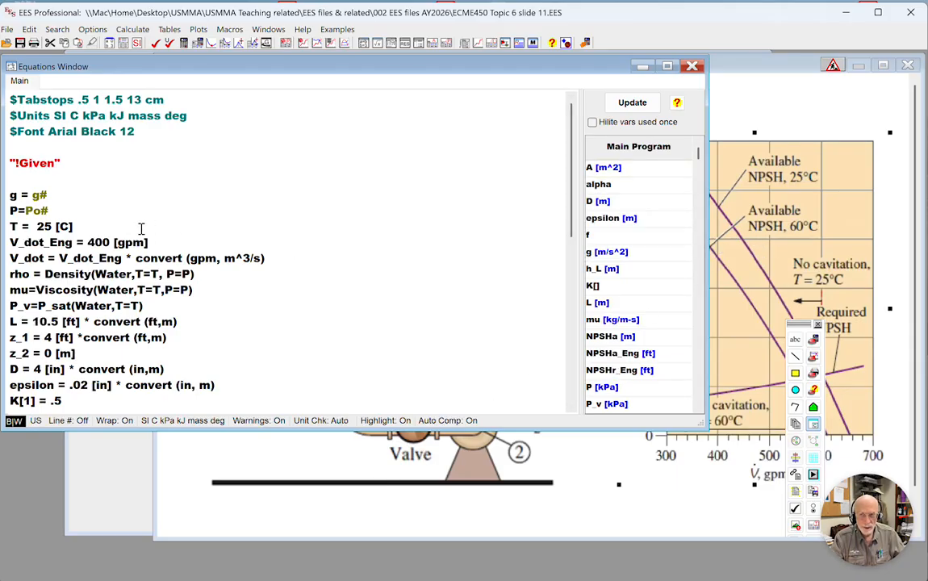
left_click_drag(73, 227, 10, 228)
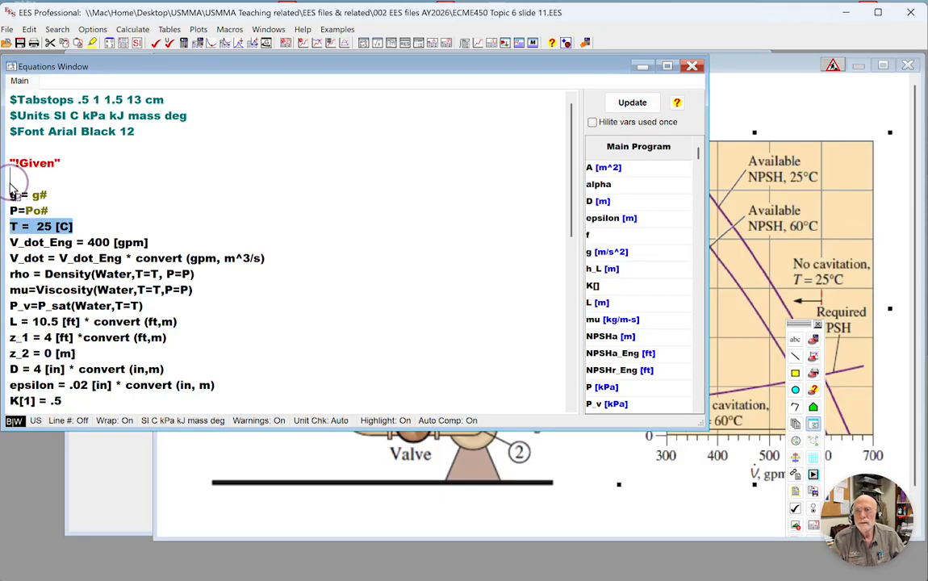
left_click_drag(10, 186, 10, 179)
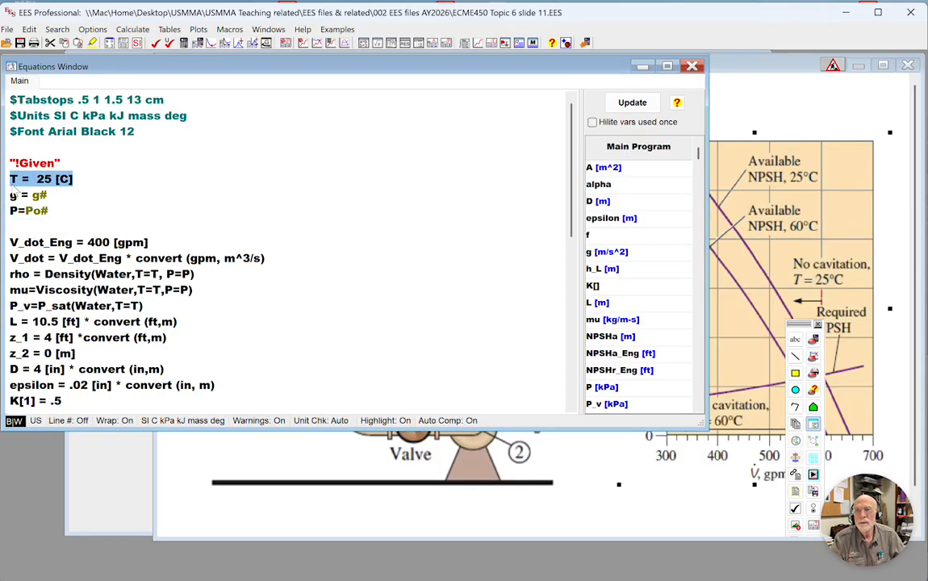
Insert the directive "$IfNot ParametricTable" on a new line between the Given heading and the temperature line.
left_click(109, 167)
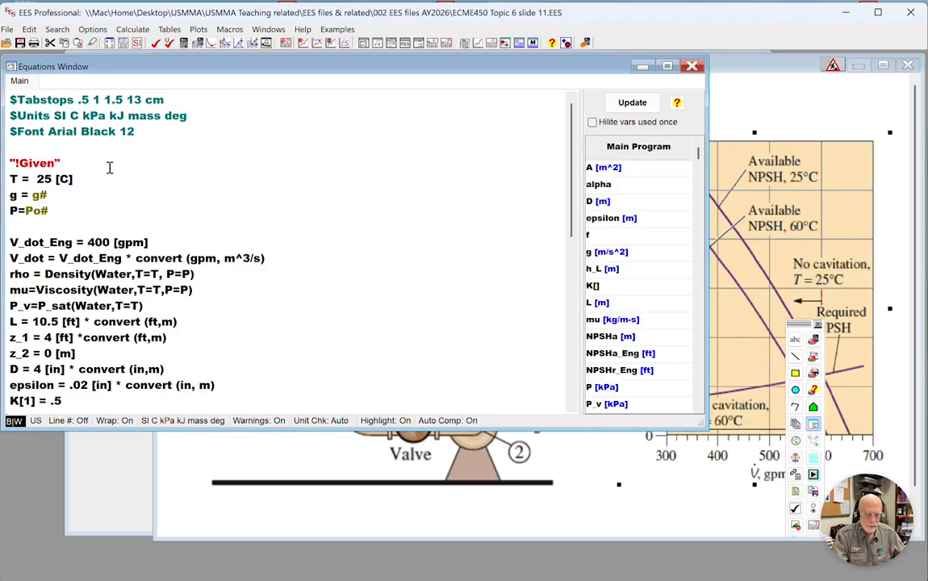
key("Return")
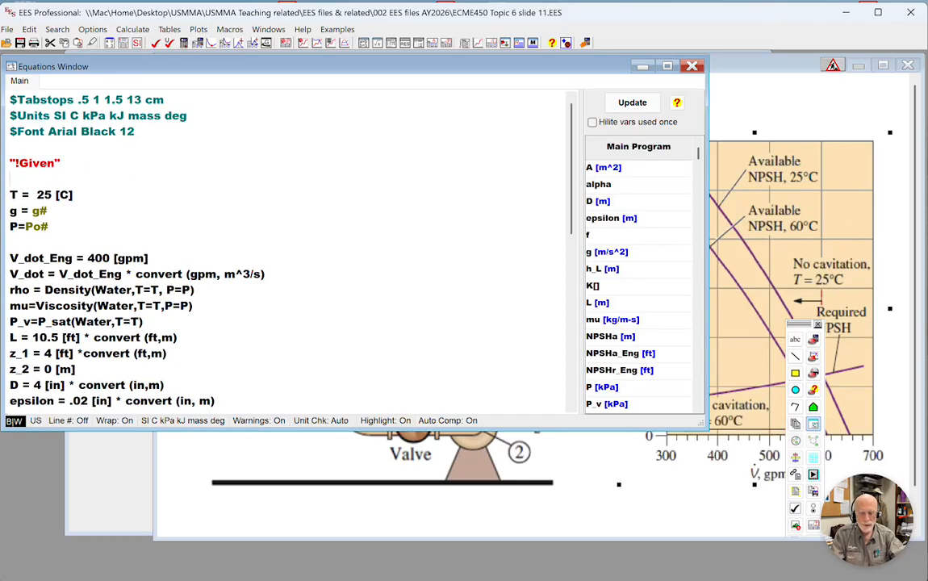
type("$I")
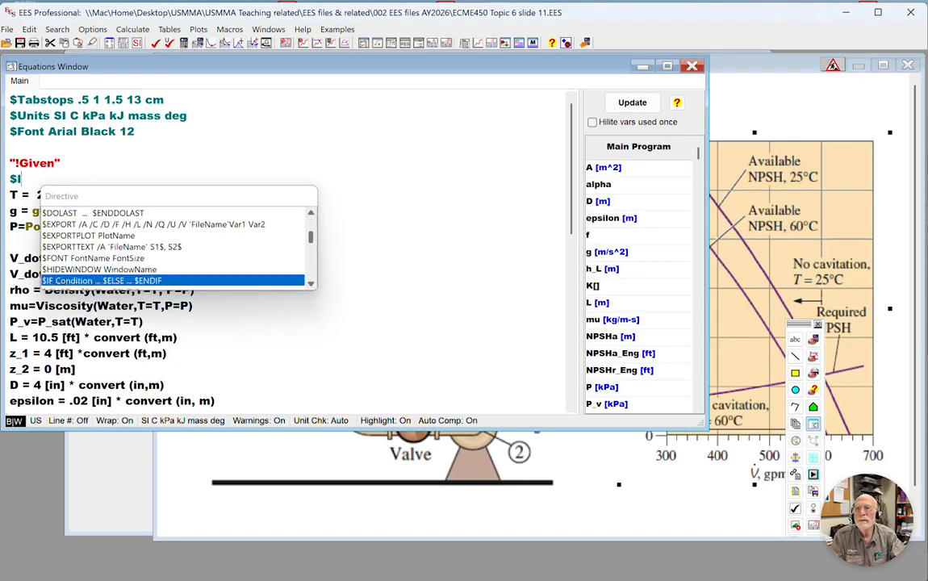
type("FNot Parametric")
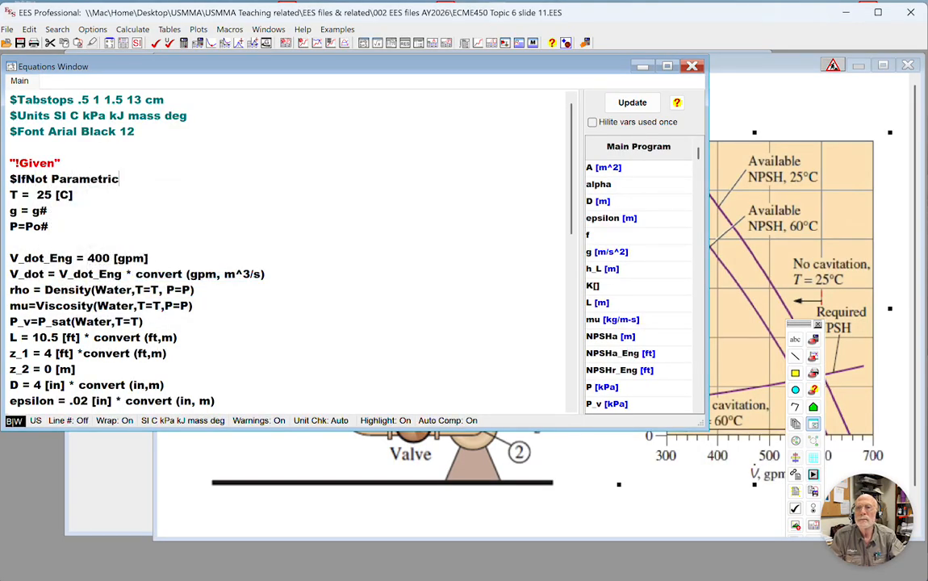
type("Table")
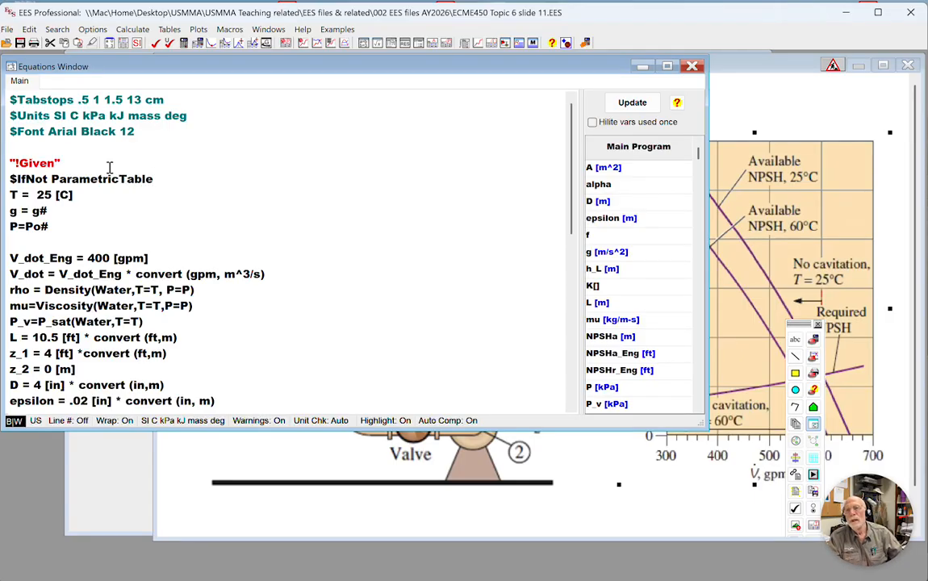
Make room below the temperature line and move the V_dot_Eng = 400 [gpm] line directly beneath it.
left_click(105, 194)
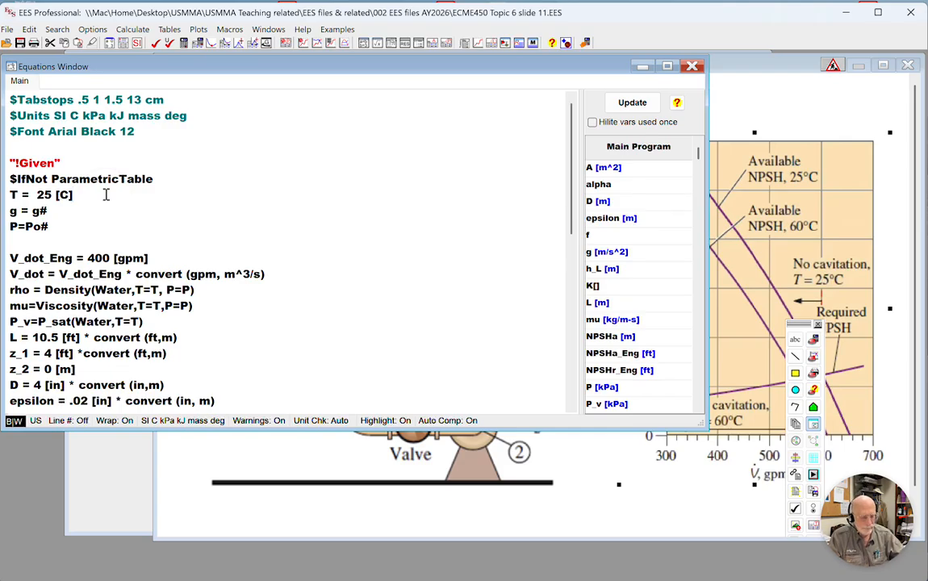
key("Return")
key("Return")
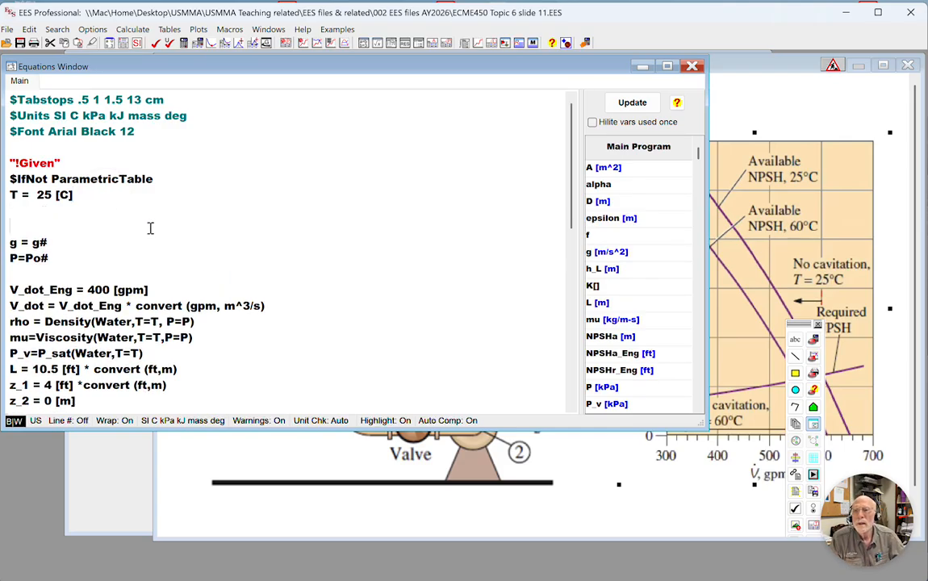
left_click_drag(159, 293, 7, 291)
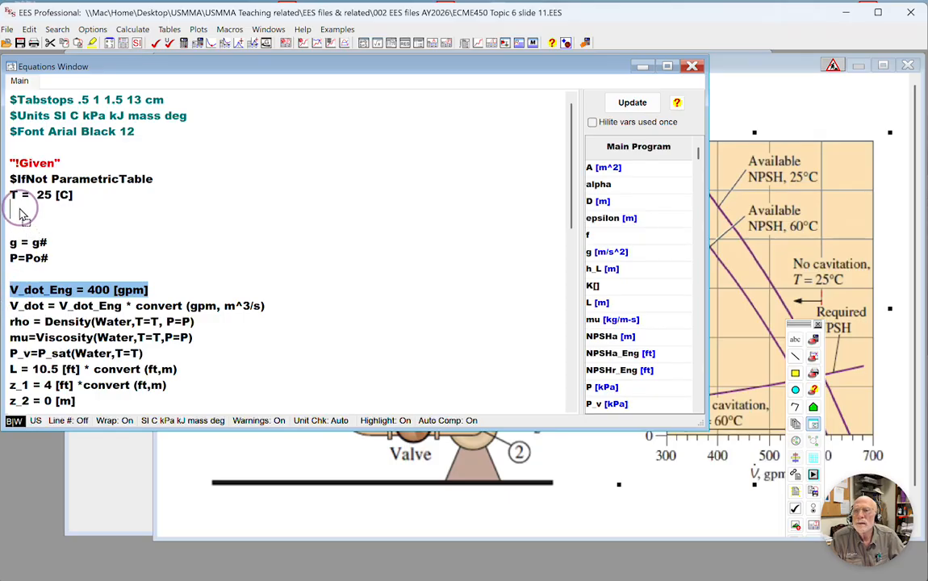
left_click_drag(21, 214, 12, 212)
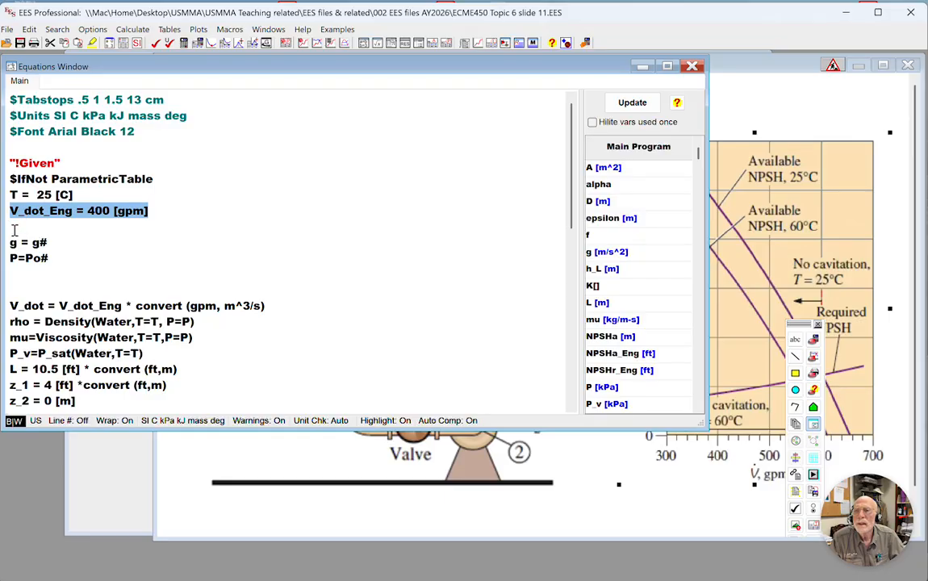
Close the conditional block with "$EndIf" directly beneath the V_dot_Eng line, leaving a blank line before the g equation.
left_click(14, 230)
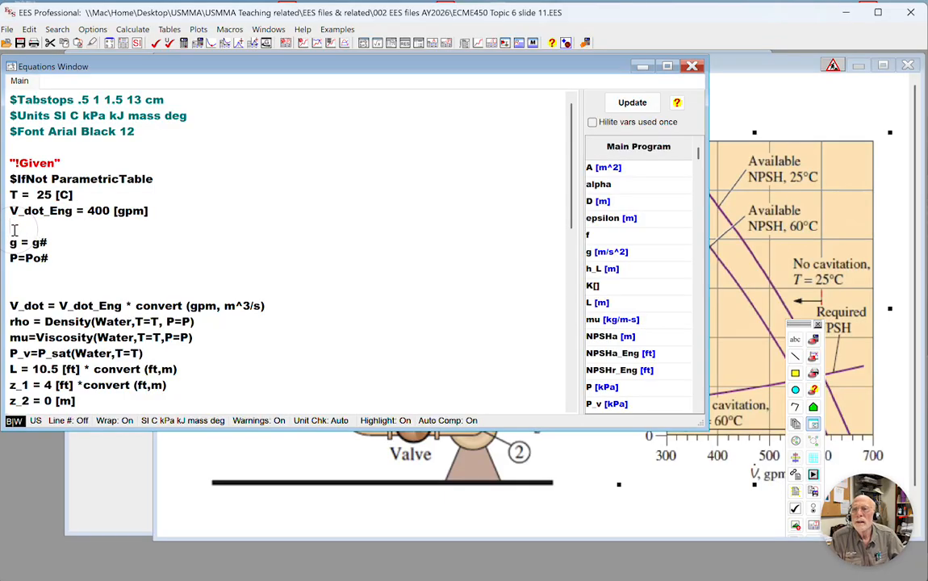
key("Return")
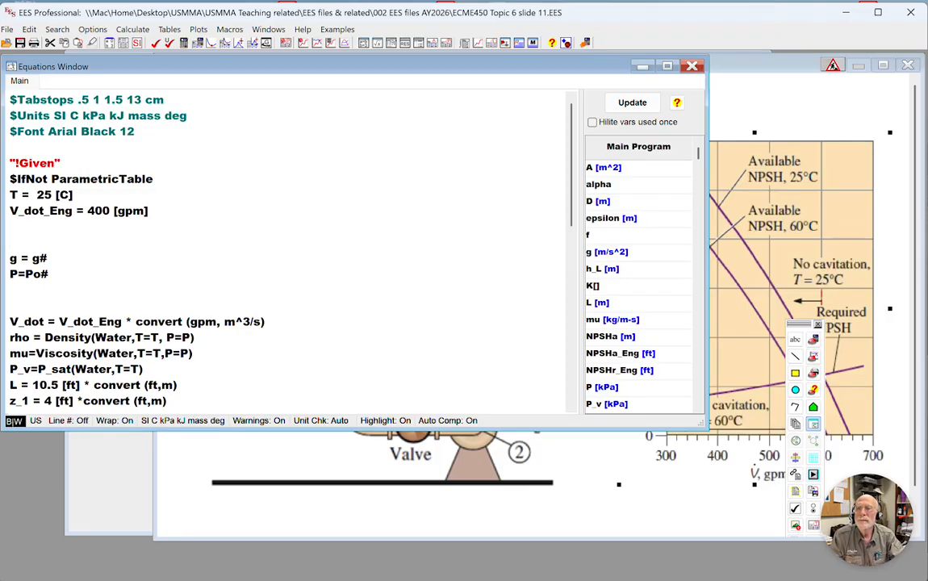
type("$")
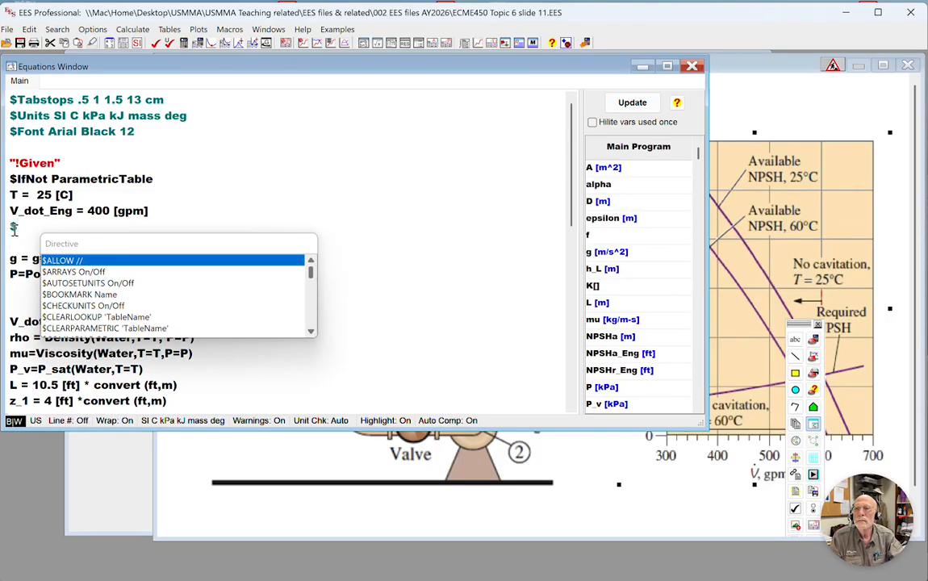
type("EndIf")
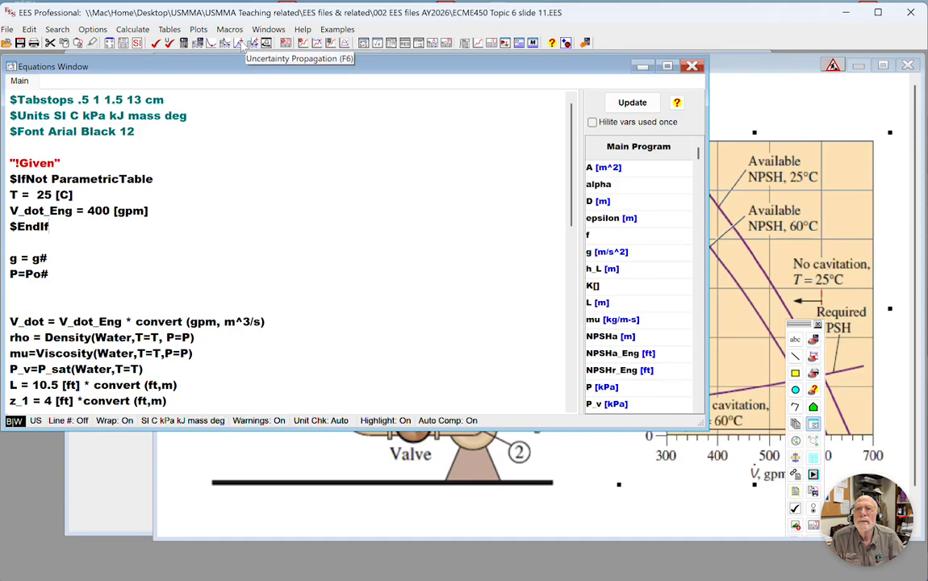
Set up a new parametric table with 8 runs, adding T and V_dot_Eng as its variables.
left_click(287, 44)
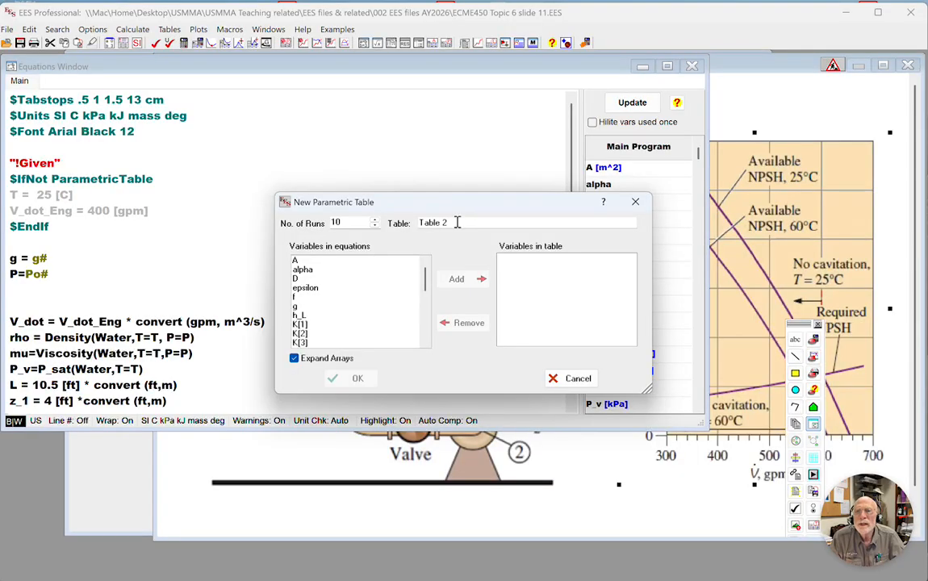
left_click(374, 227)
left_click(375, 227)
scroll(375, 292, "down", 6)
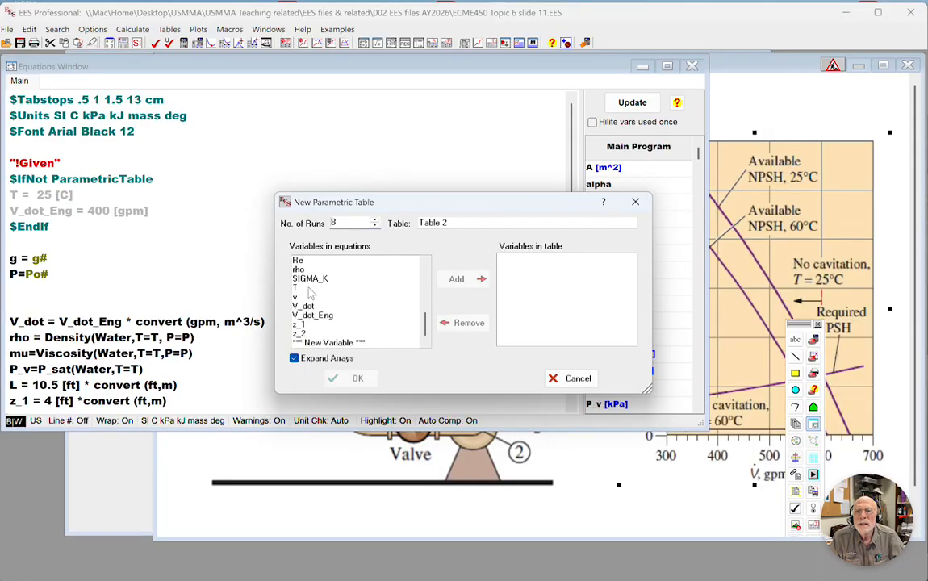
left_click(311, 288)
left_click(470, 287)
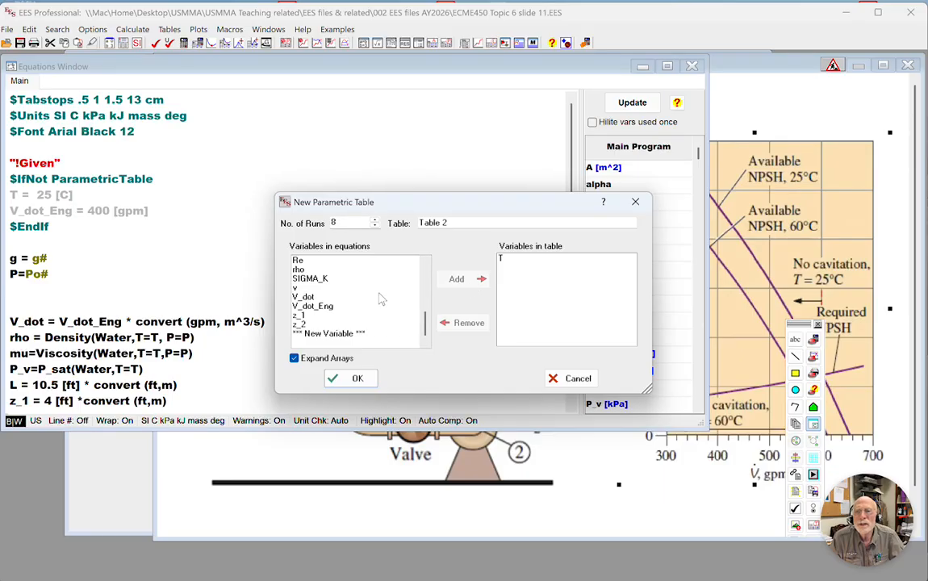
double_click(321, 308)
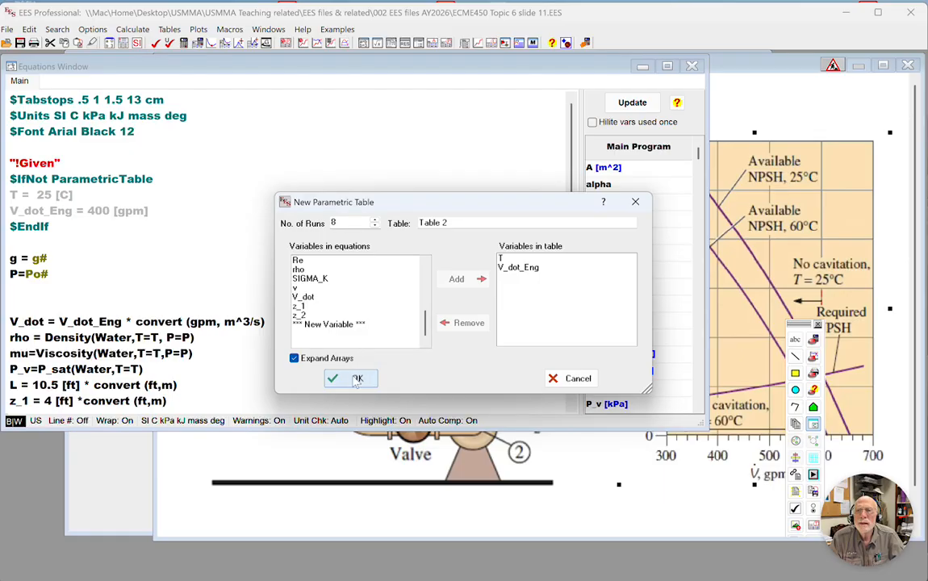
Add NPSHa_Eng to the new table's variables and create the table.
scroll(373, 292, "up", 5)
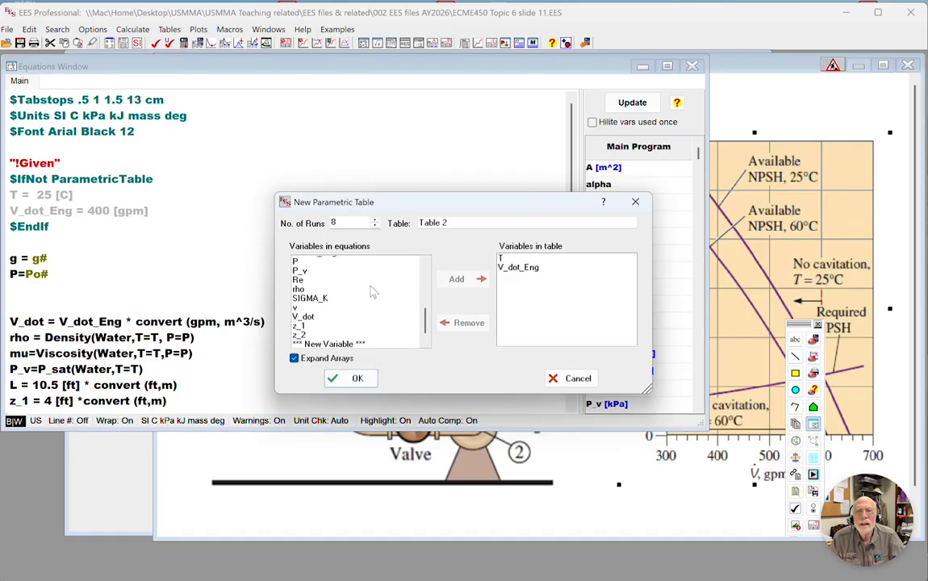
scroll(373, 292, "down", 1)
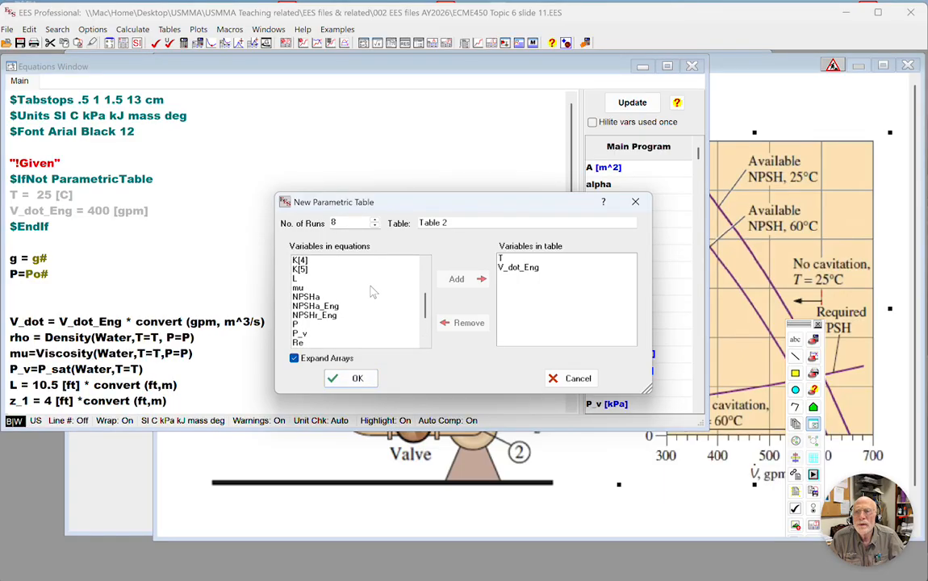
scroll(373, 293, "down", 1)
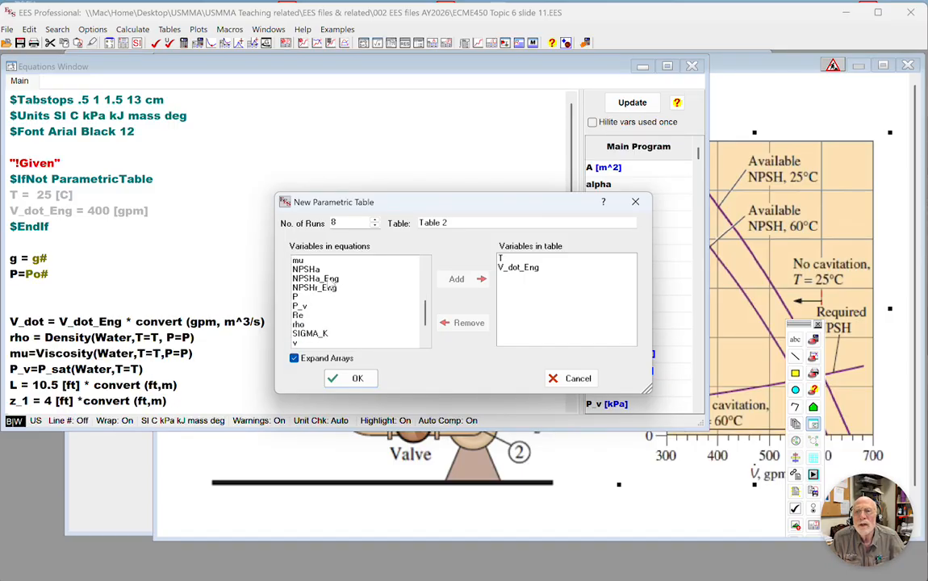
double_click(319, 278)
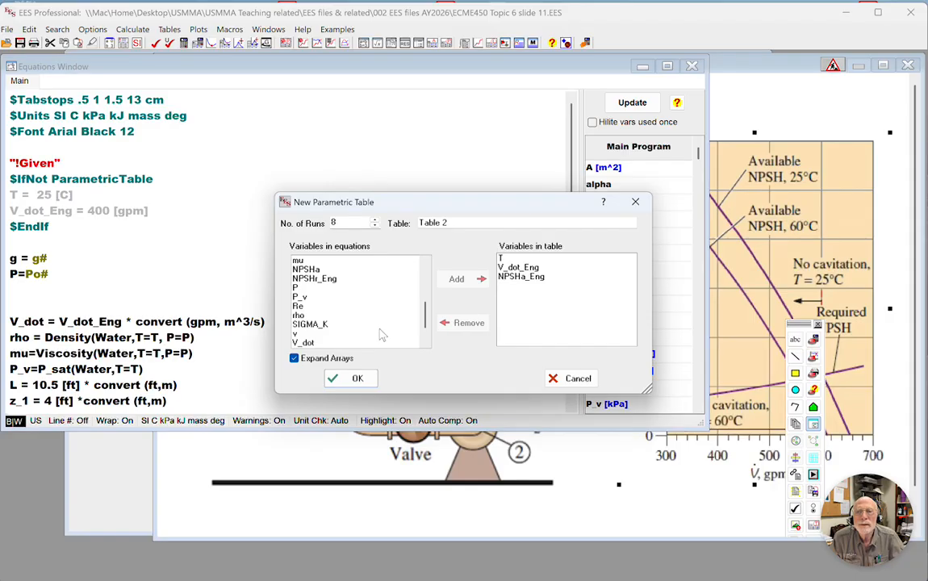
left_click(358, 380)
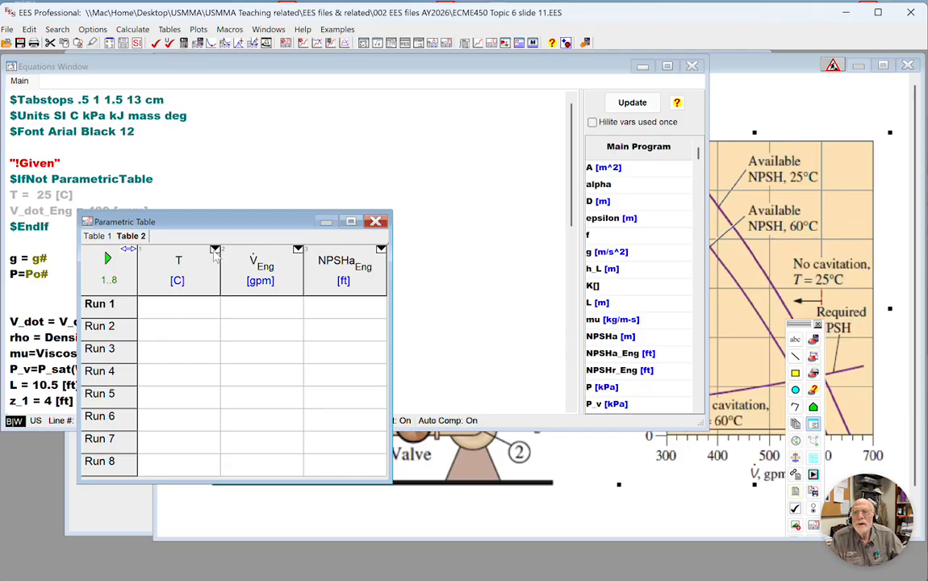
Fill the T column of Table 2 with 25 C for runs 1 to 8.
left_click(215, 250)
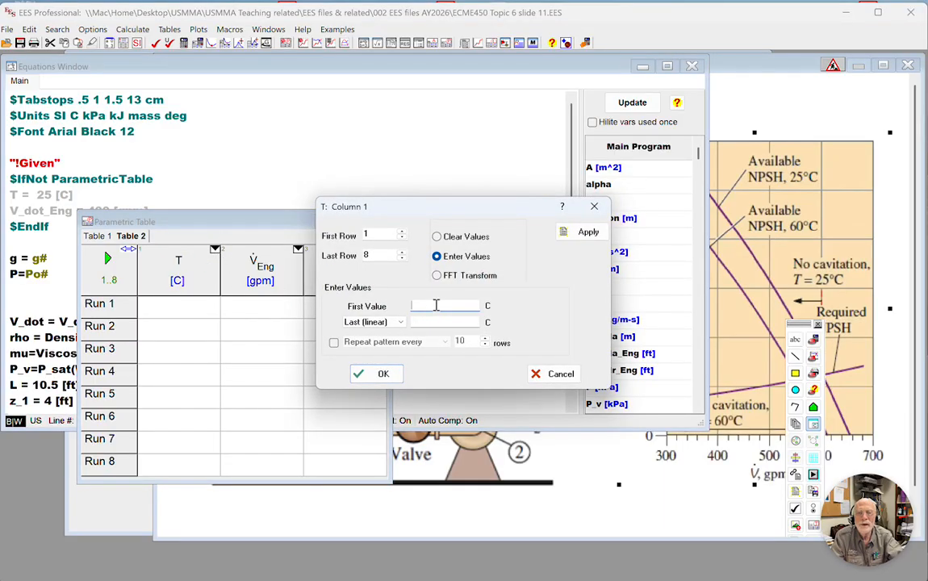
type("1")
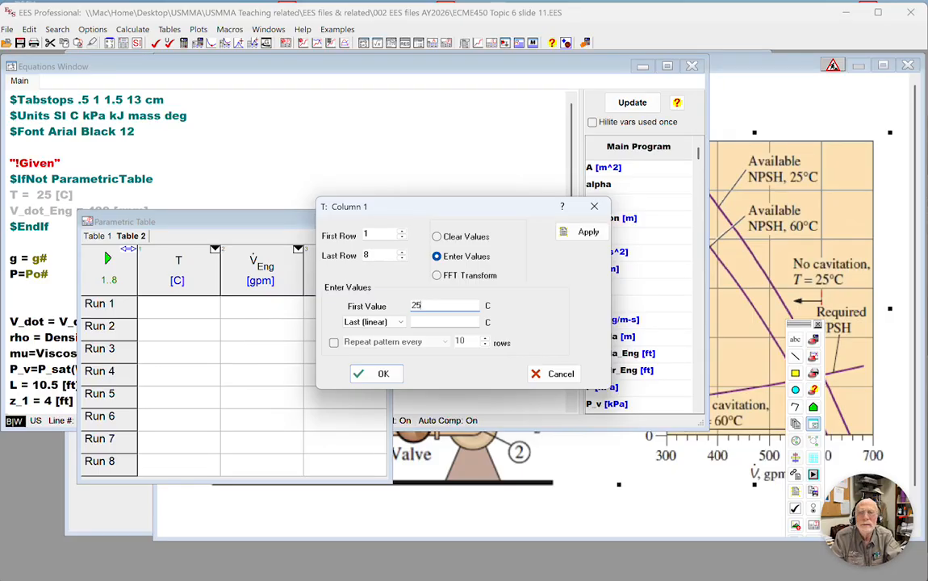
key("Tab")
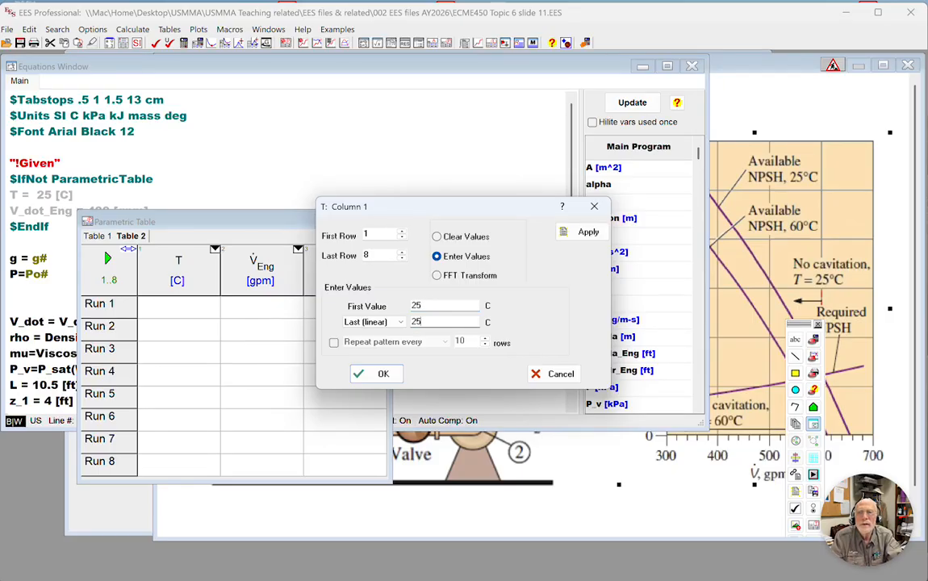
key("Return")
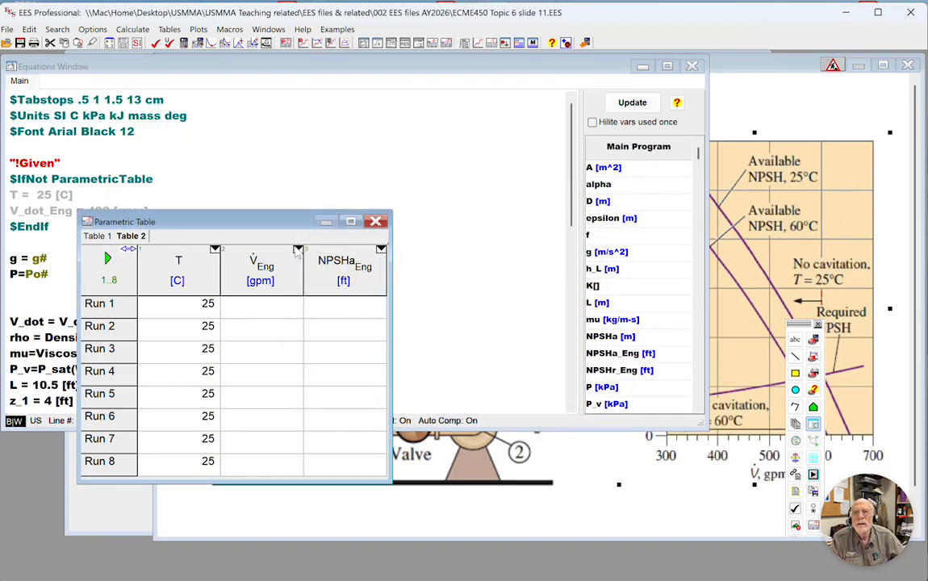
Fill the V_dot_Eng column linearly from 100 to 800 gpm over the 8 runs and solve Table 2.
left_click(298, 250)
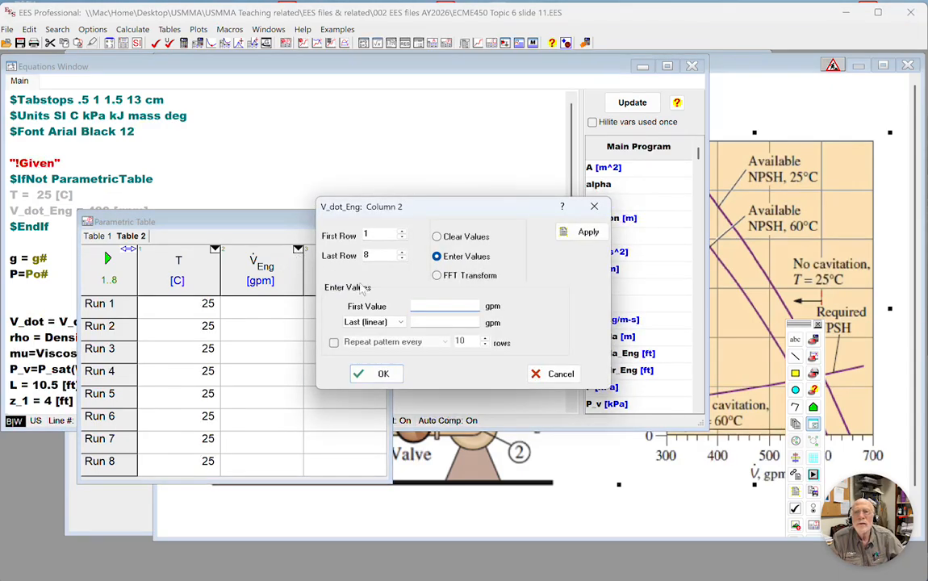
left_click(426, 306)
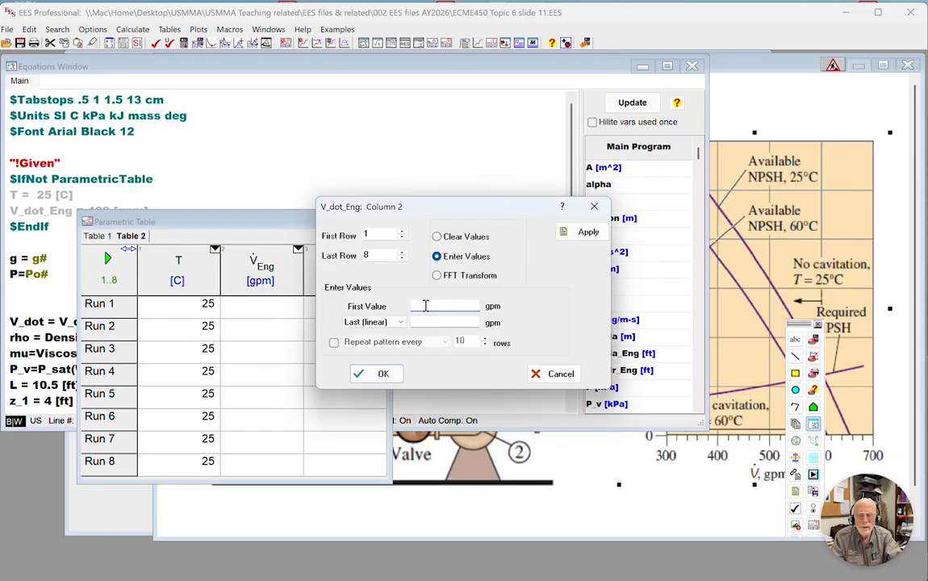
key("Tab")
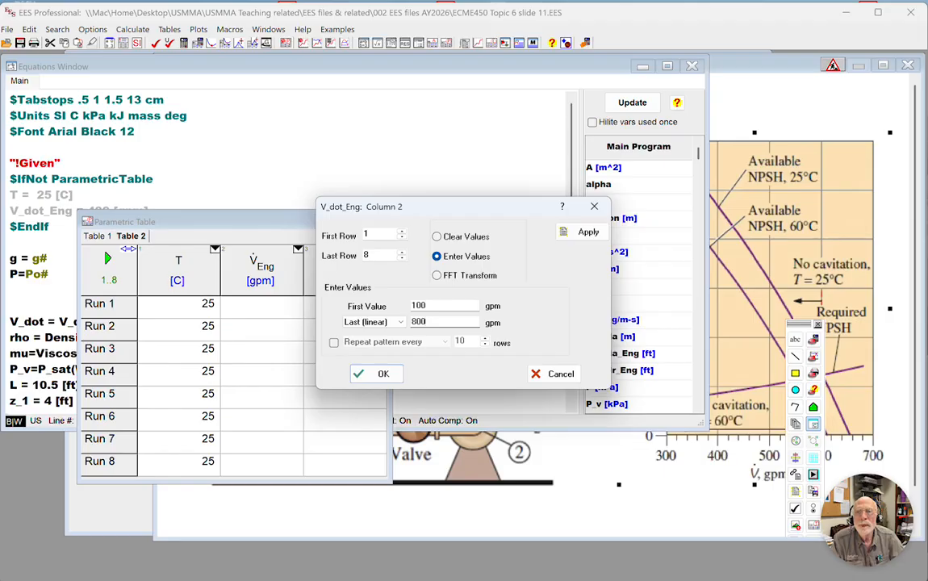
type("800")
left_click(373, 373)
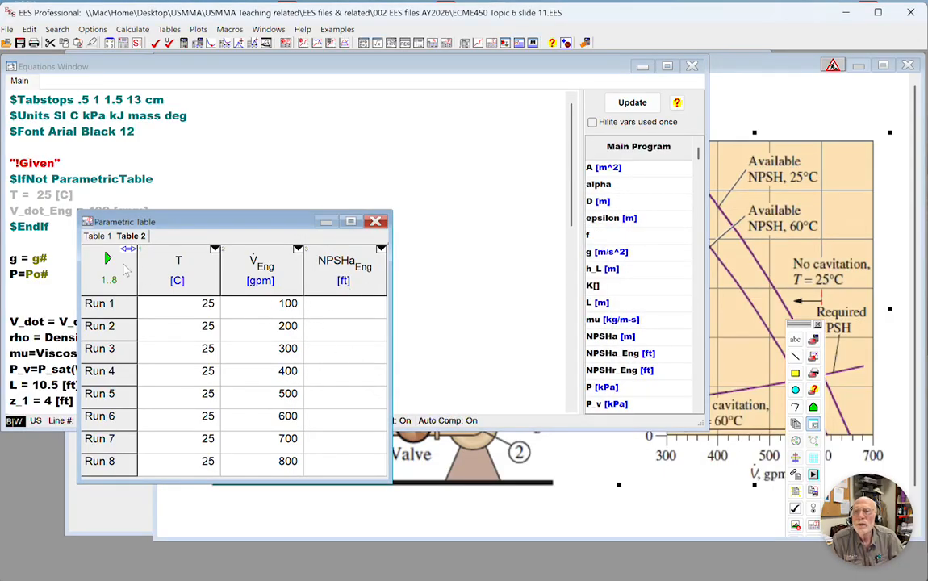
left_click(107, 258)
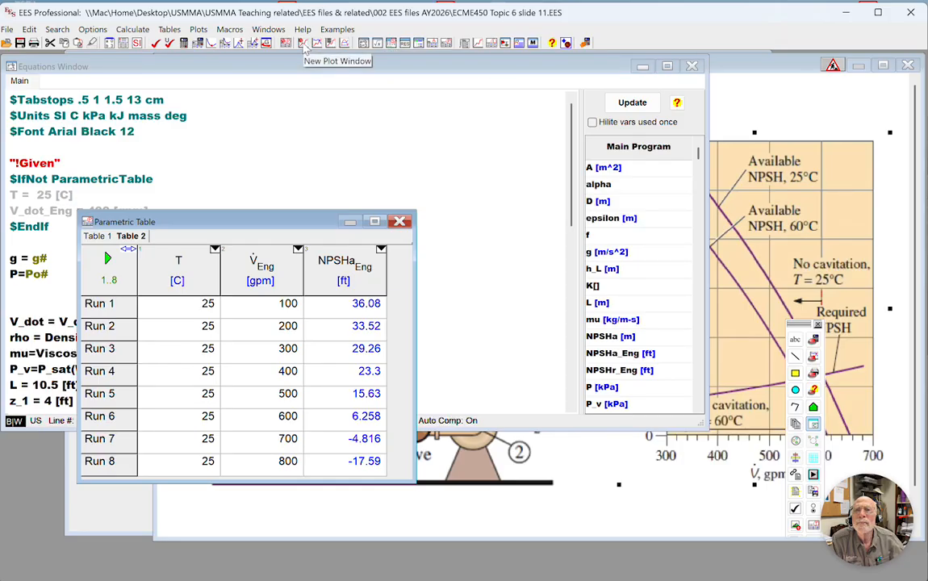
Set up an overlay of NPSHa_Eng against V_dot_Eng from Table 2 on the NPSH curves plot, with spline fit and automatic update.
left_click(316, 44)
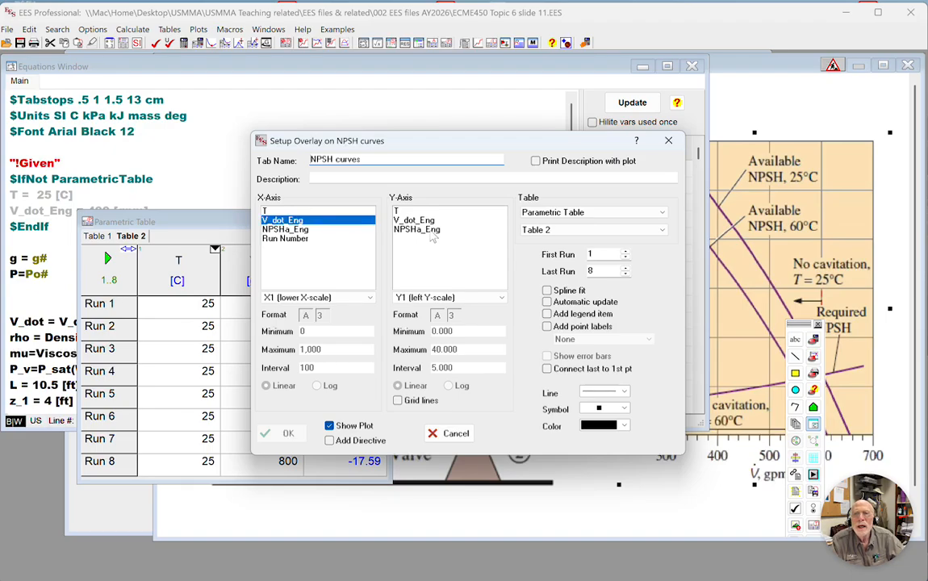
left_click(434, 231)
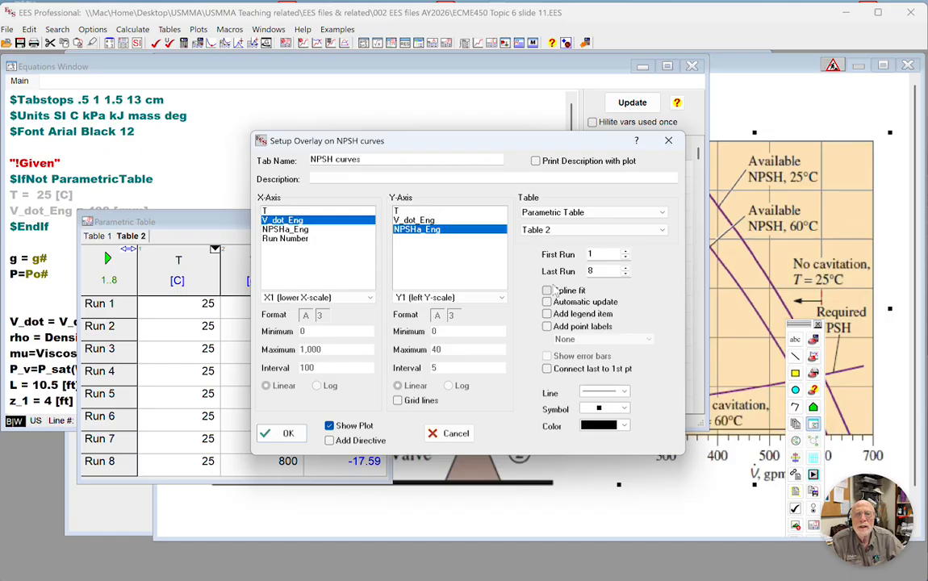
left_click(548, 291)
left_click(547, 302)
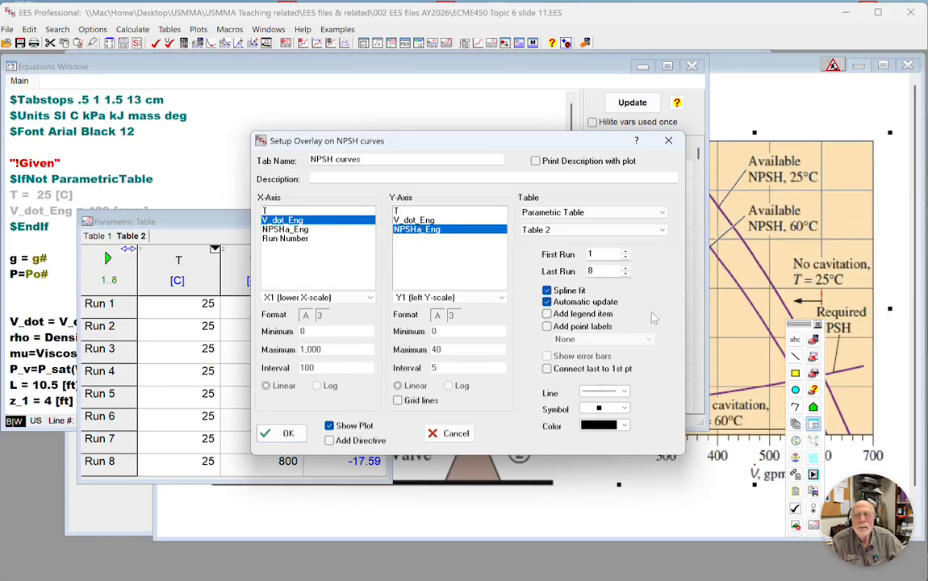
Style the overlay as a solid red line without symbols, enable Y-axis grid lines, and create it.
left_click(625, 391)
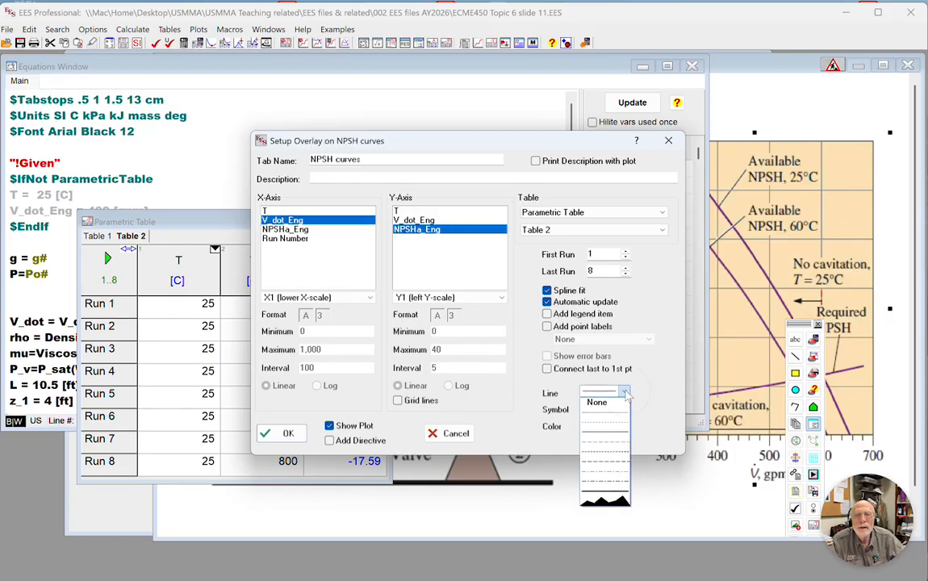
left_click(604, 435)
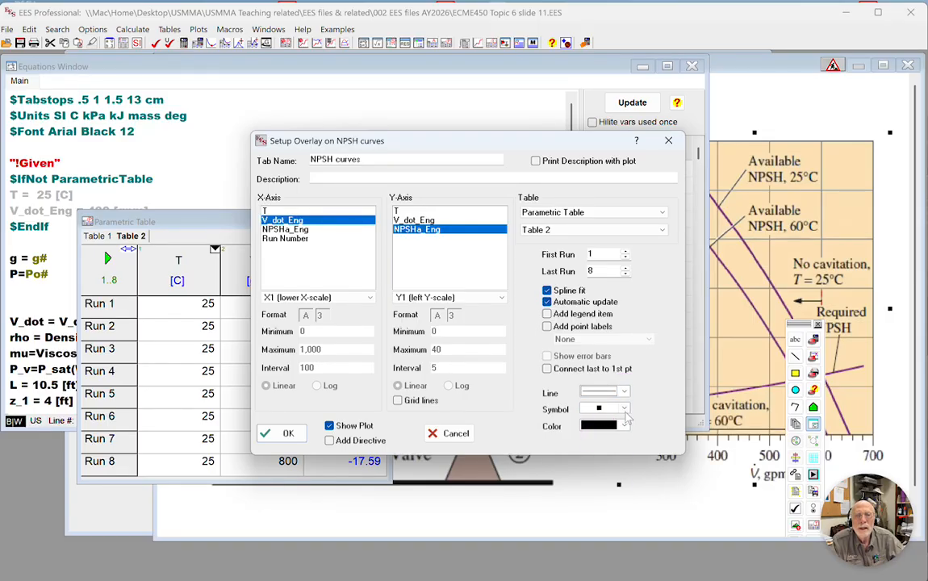
left_click(625, 410)
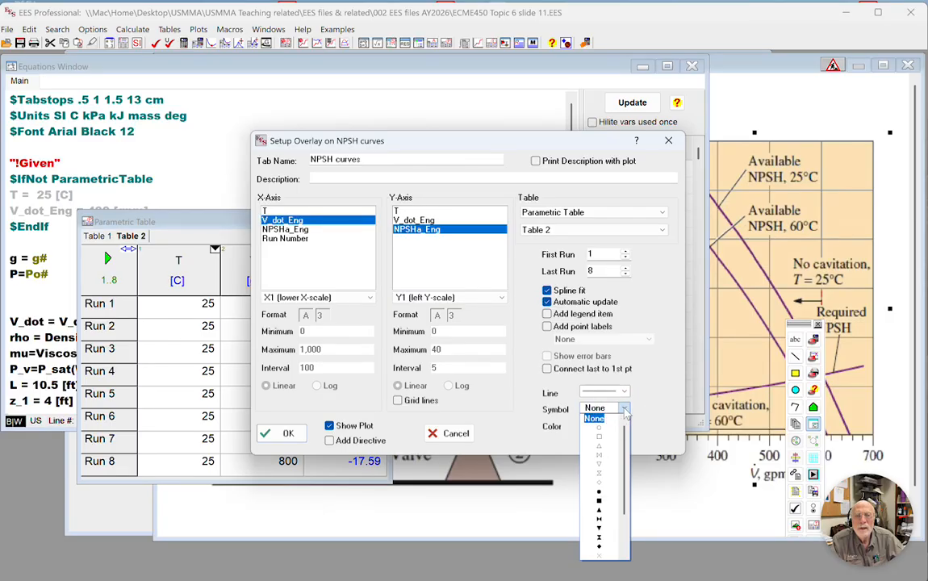
left_click(595, 418)
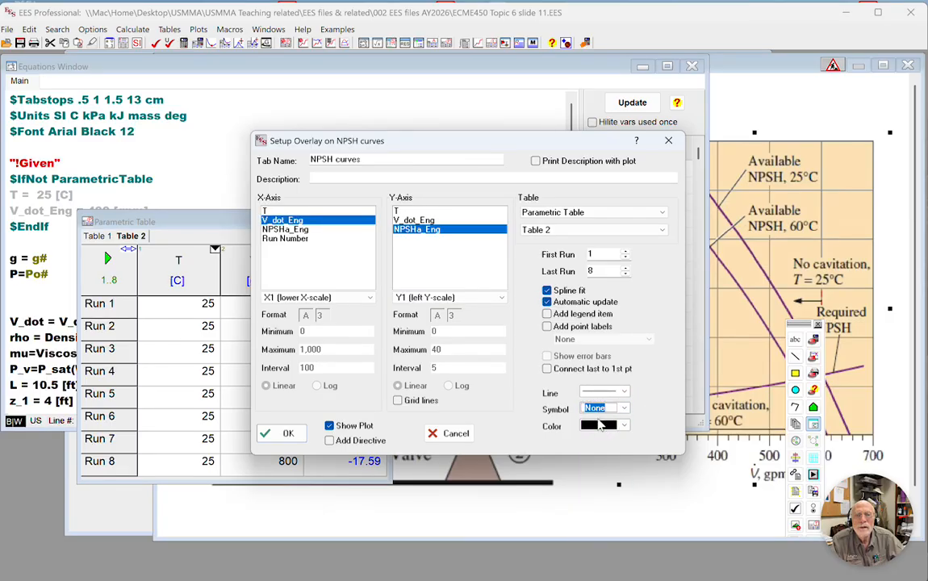
left_click(625, 427)
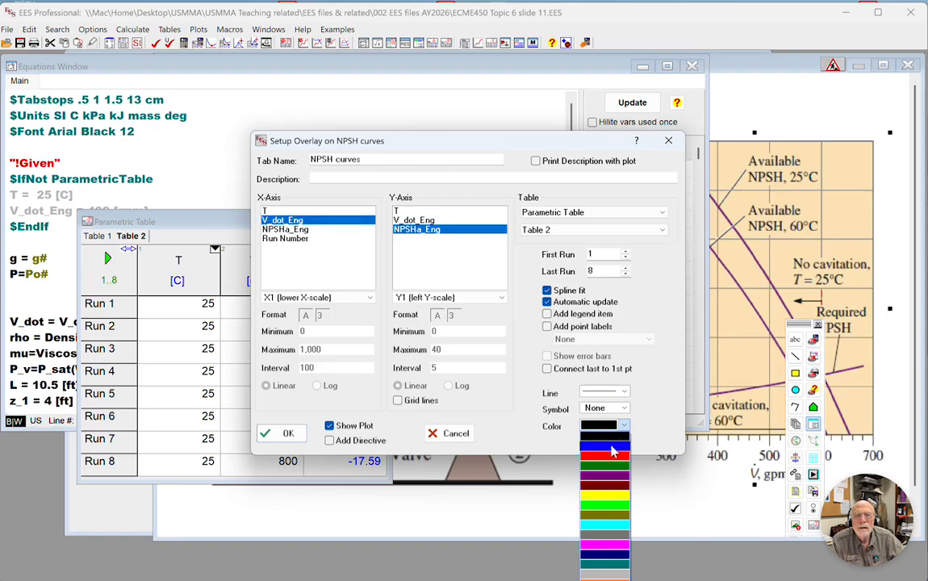
left_click(613, 455)
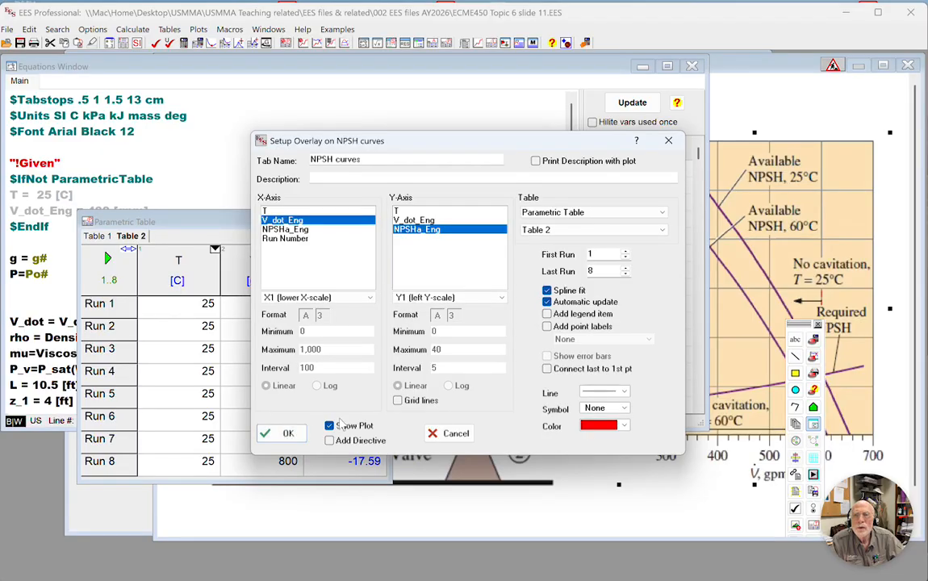
left_click(397, 400)
left_click(292, 437)
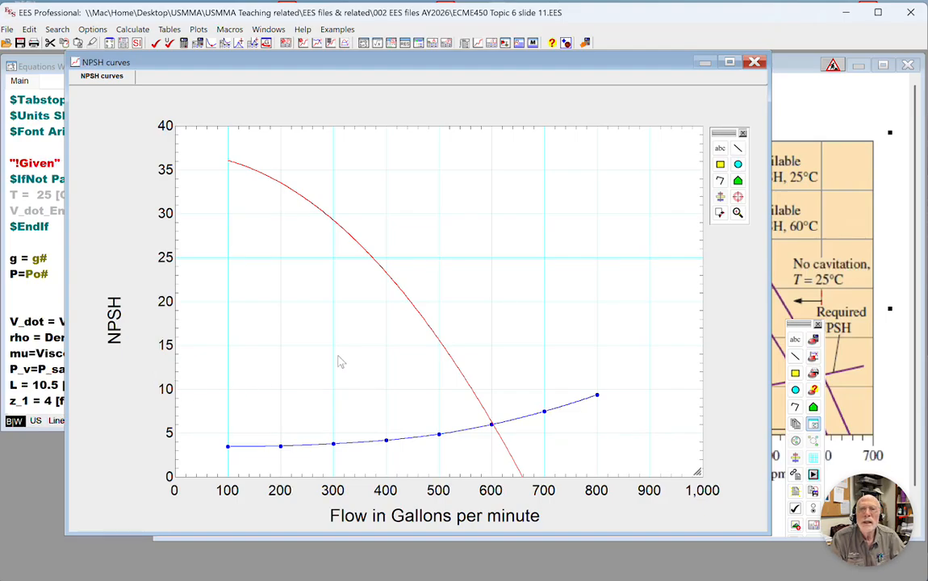
Add a text item reading "25 °C" to the NPSH curves plot, using the degree symbol.
left_click(720, 148)
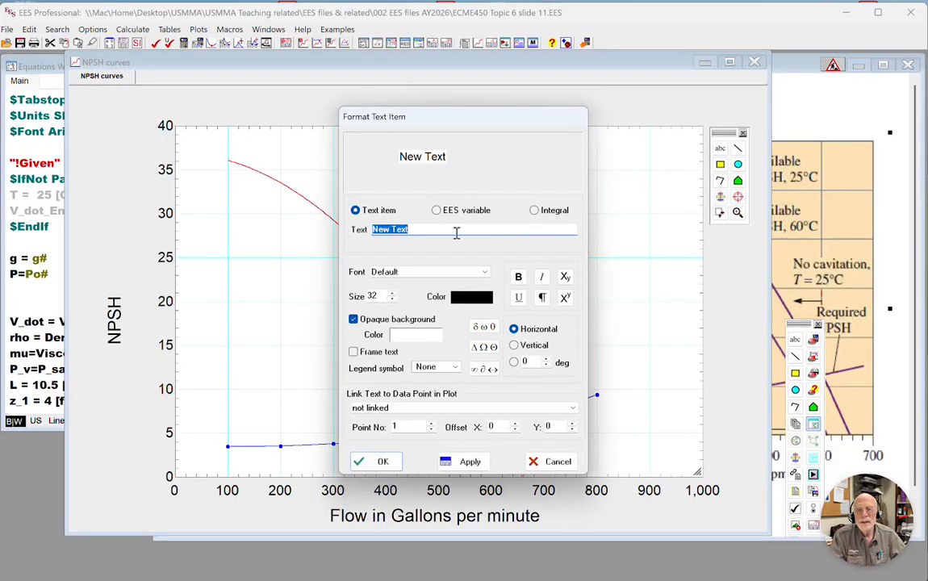
type("25")
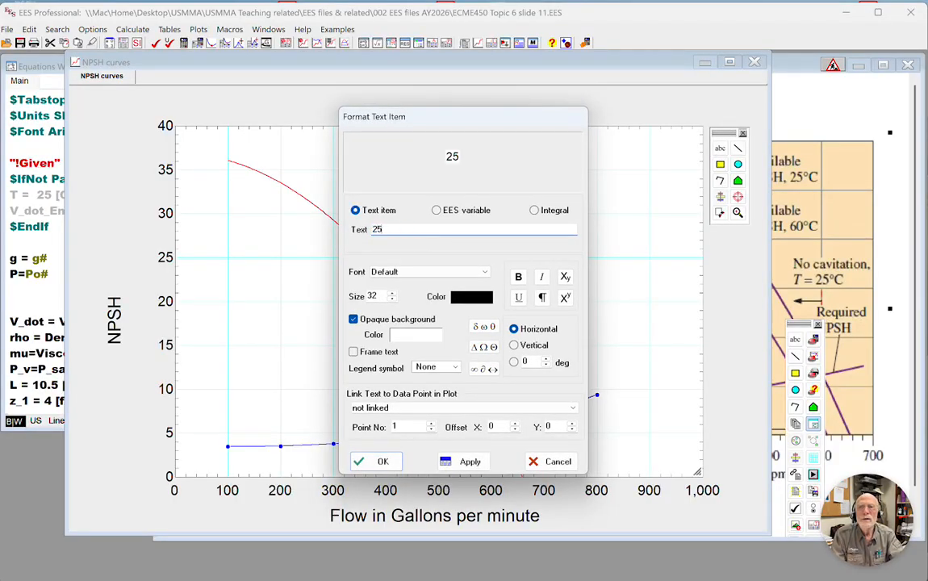
type(" [")
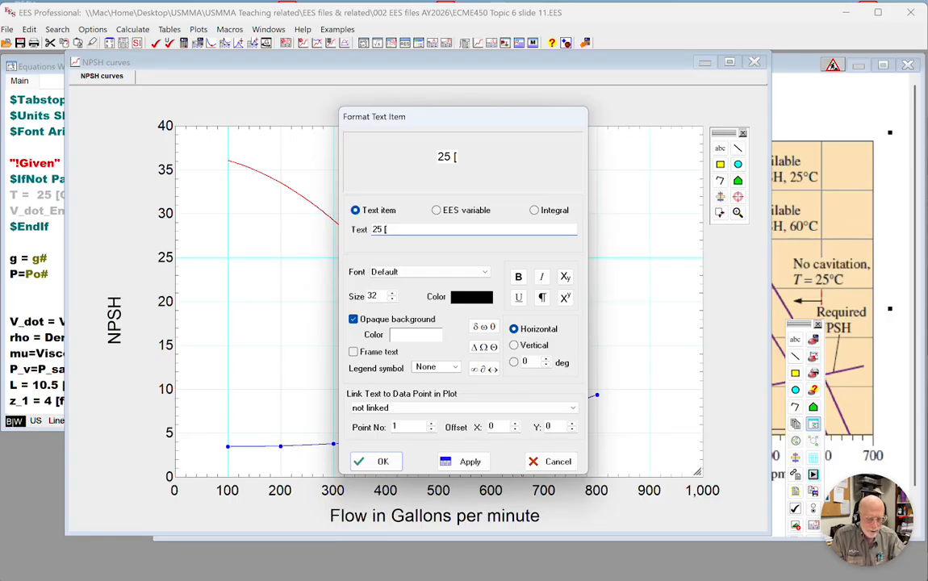
type("C")
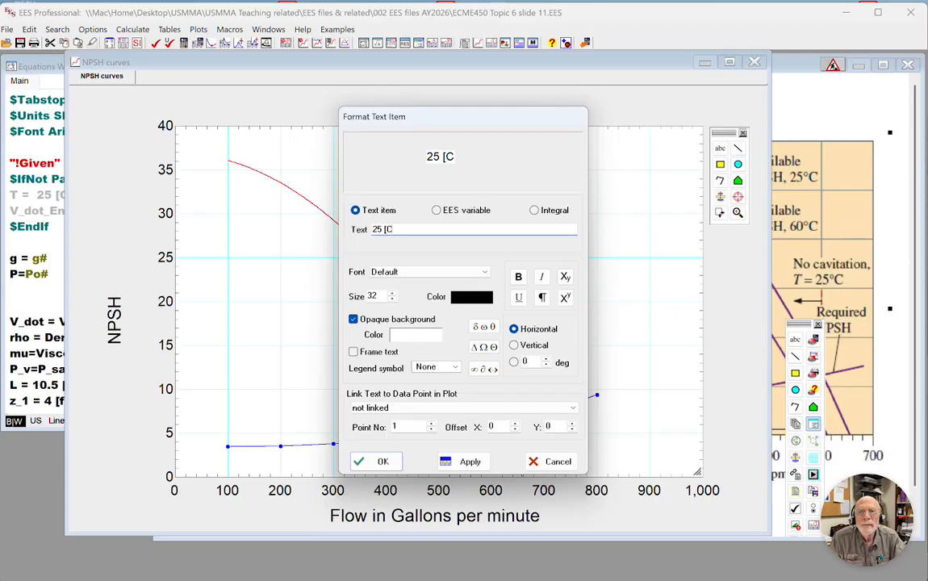
key("BackSpace")
key("BackSpace")
key("BackSpace")
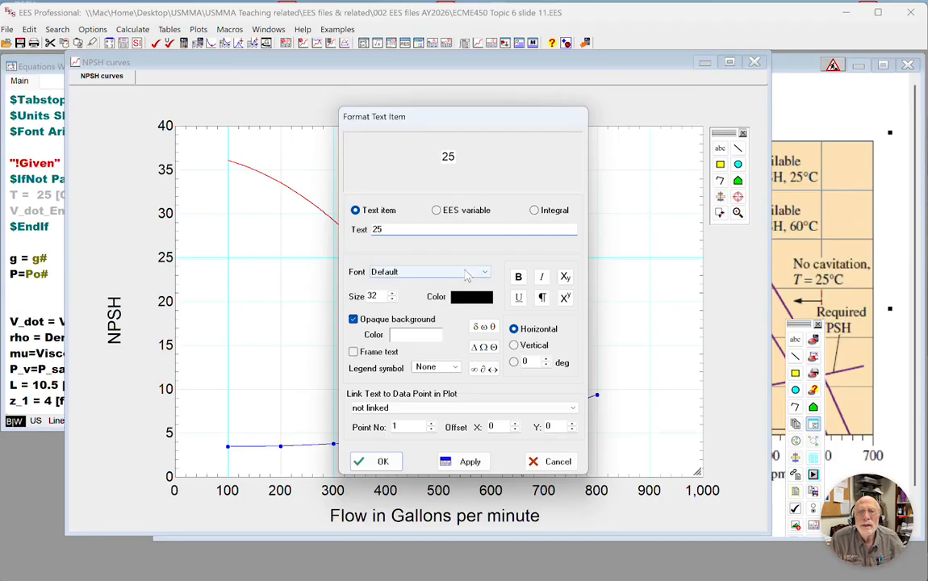
left_click(484, 370)
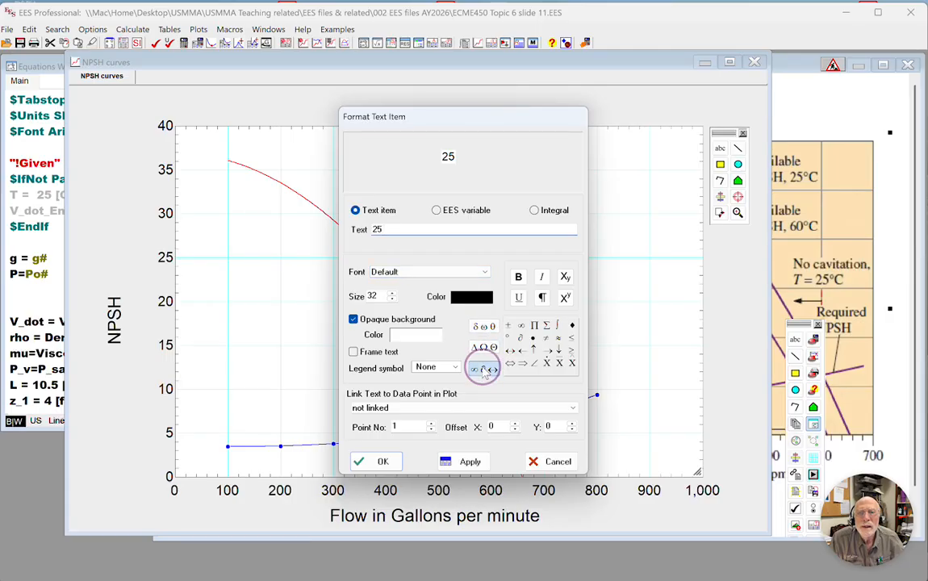
left_click(509, 339)
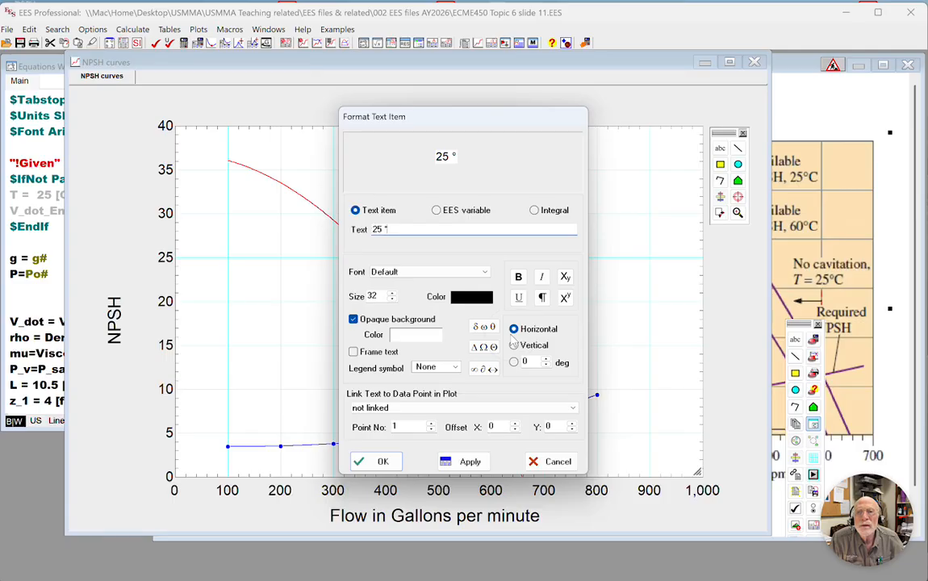
type("C")
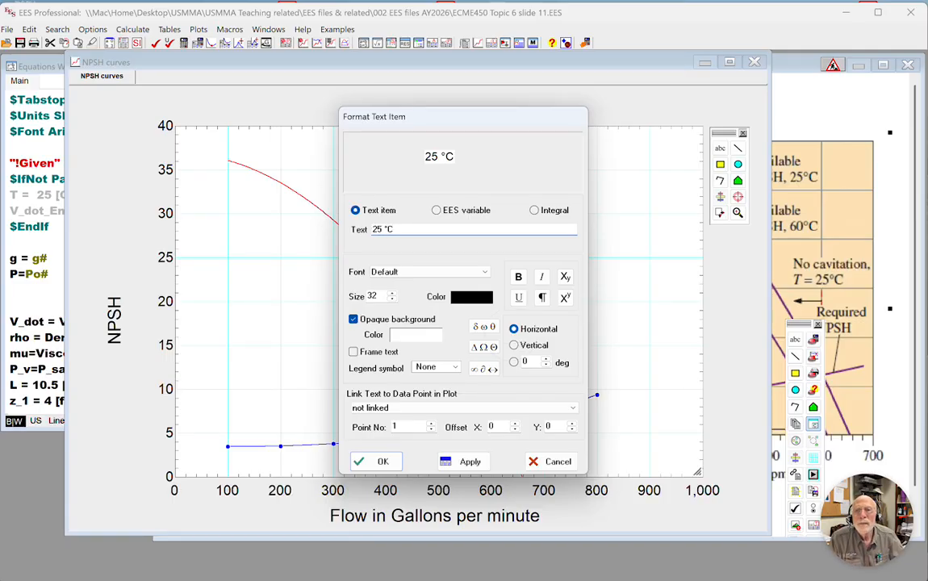
Make the 25 °C label red and bold, and place it beside the upper part of the red available NPSH curve.
left_click(465, 298)
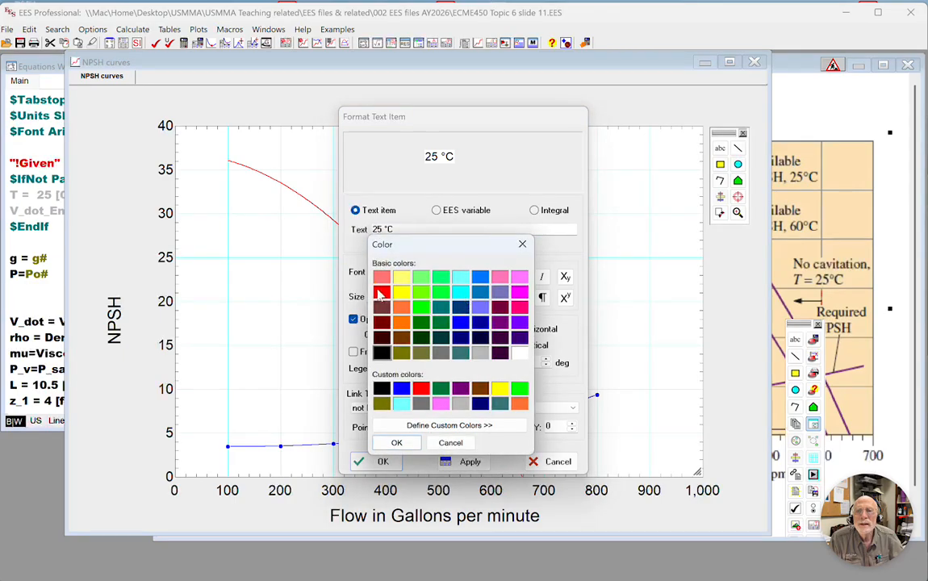
left_click(381, 291)
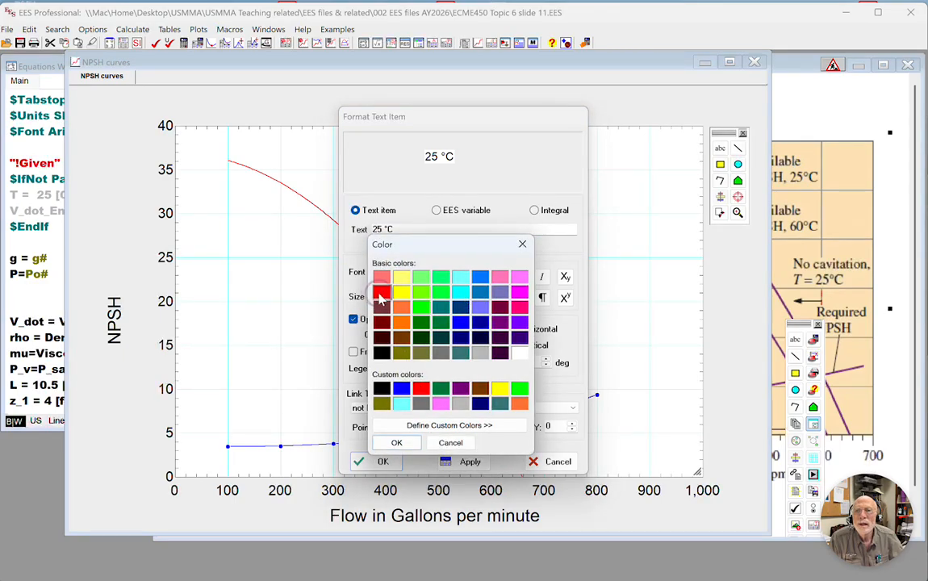
left_click(394, 443)
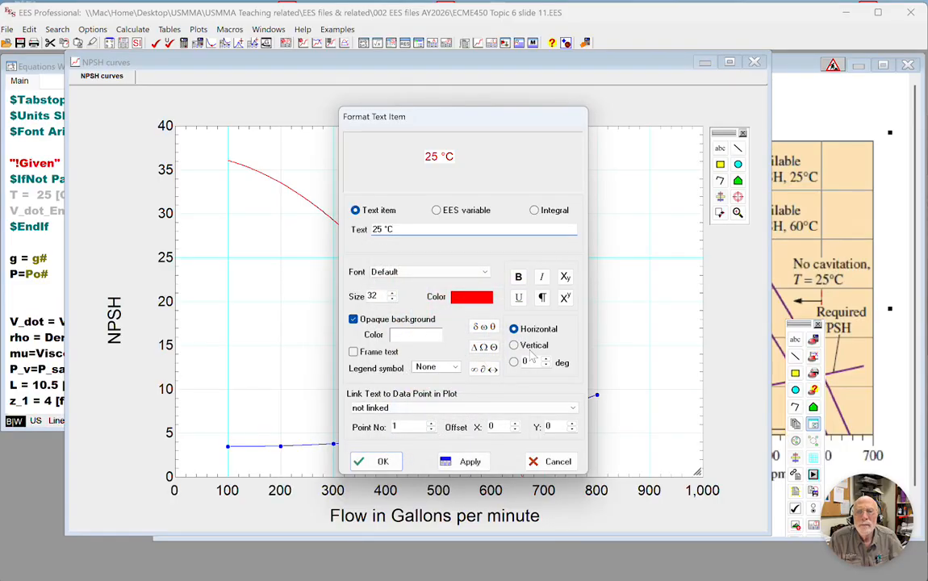
left_click(519, 277)
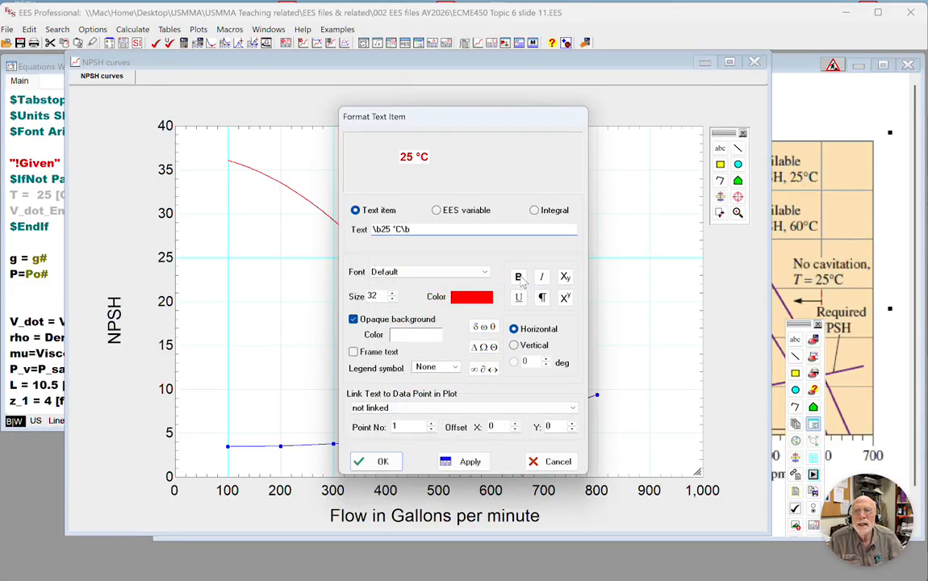
left_click(380, 461)
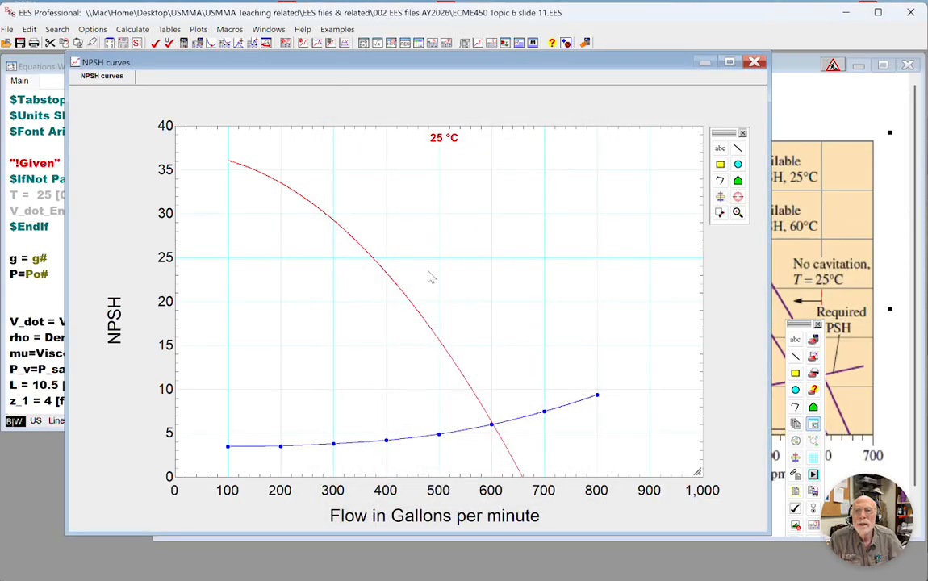
left_click_drag(442, 139, 364, 226)
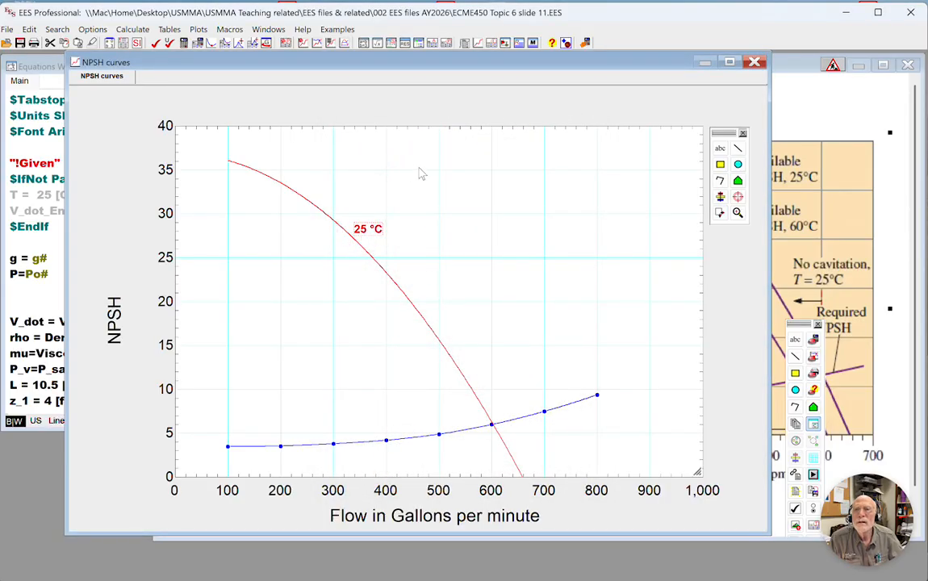
Insert 6 runs at the bottom of Table 2 in the Parametric Table.
left_click(25, 300)
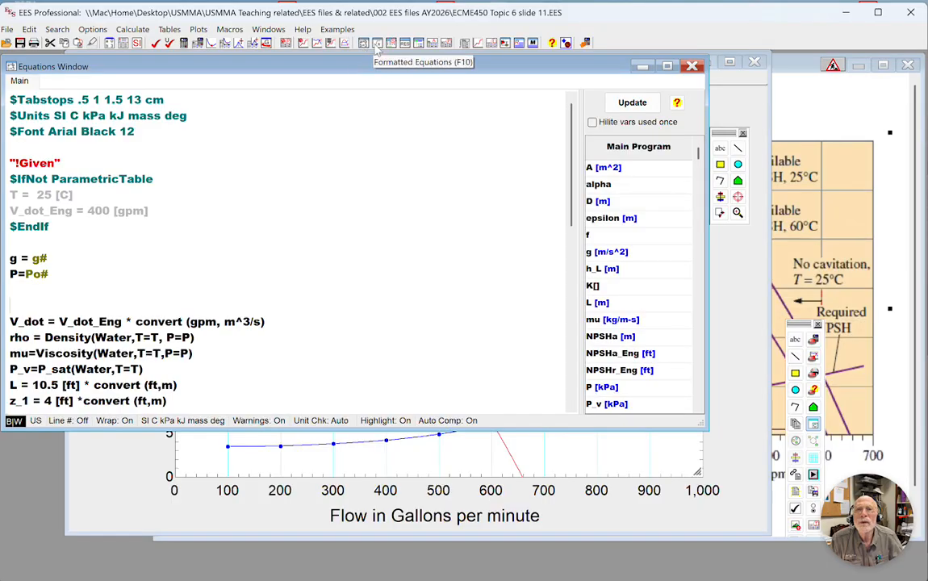
left_click(446, 46)
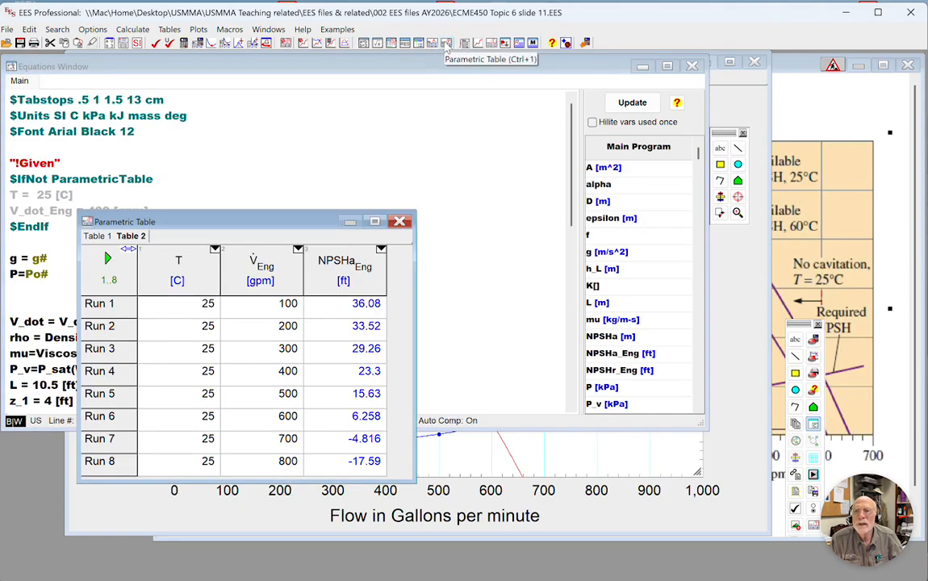
left_click_drag(245, 224, 293, 153)
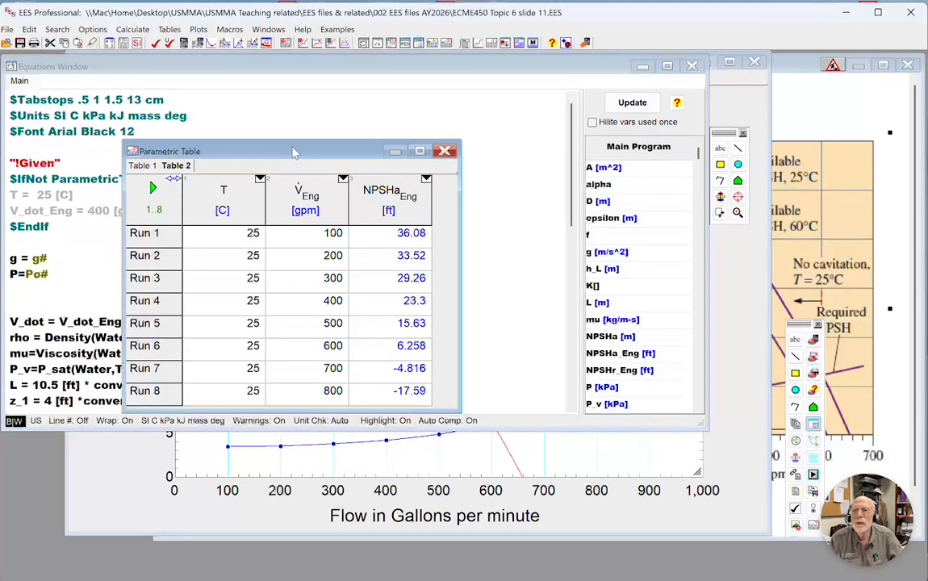
right_click(161, 390)
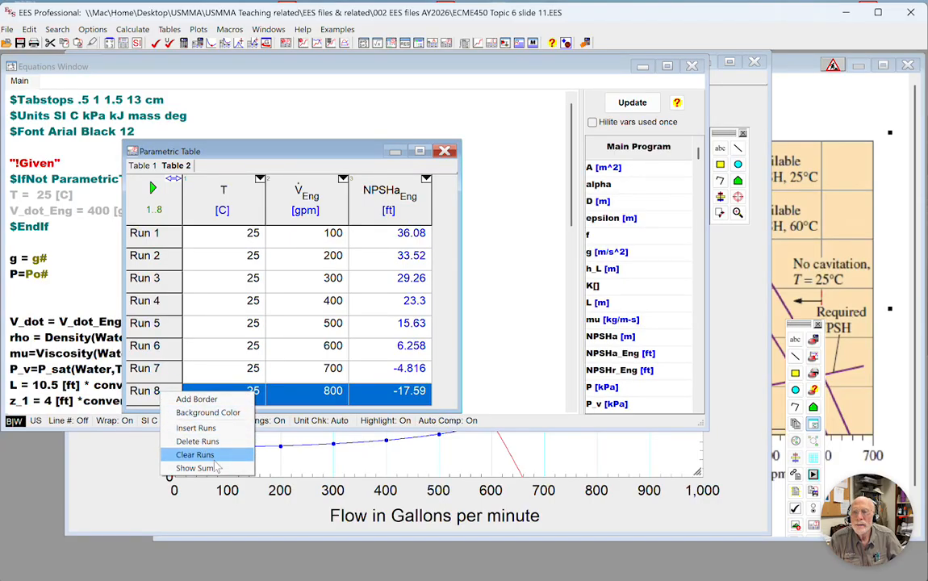
left_click(214, 429)
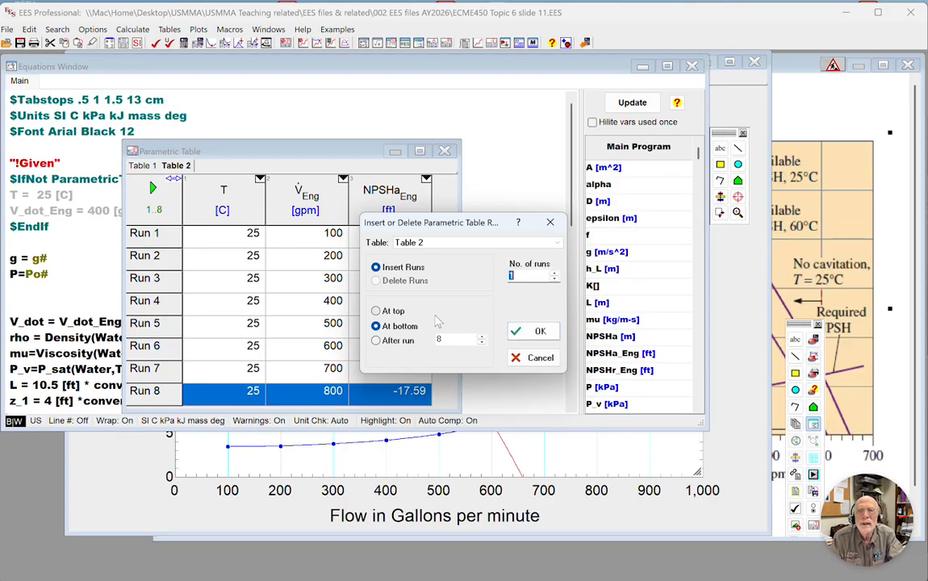
type("6")
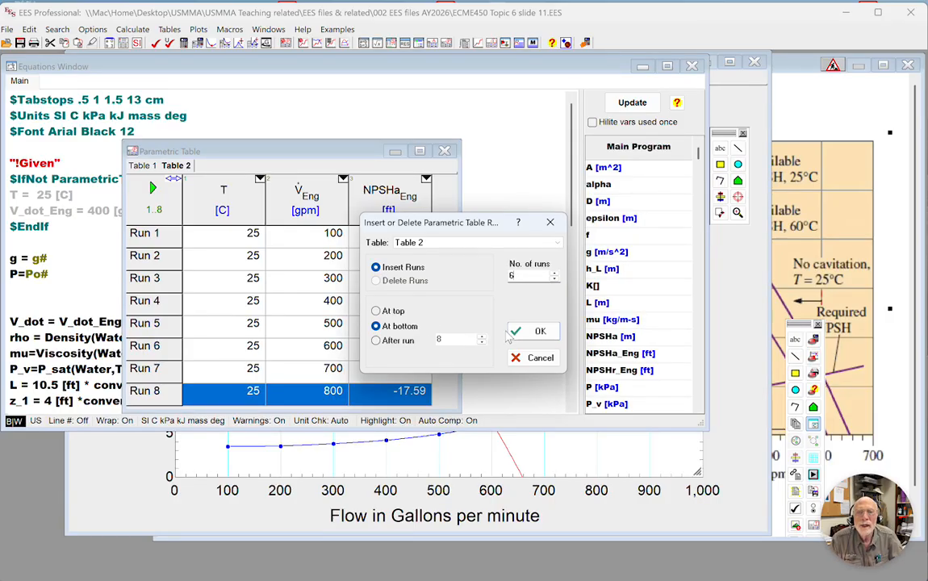
left_click(537, 334)
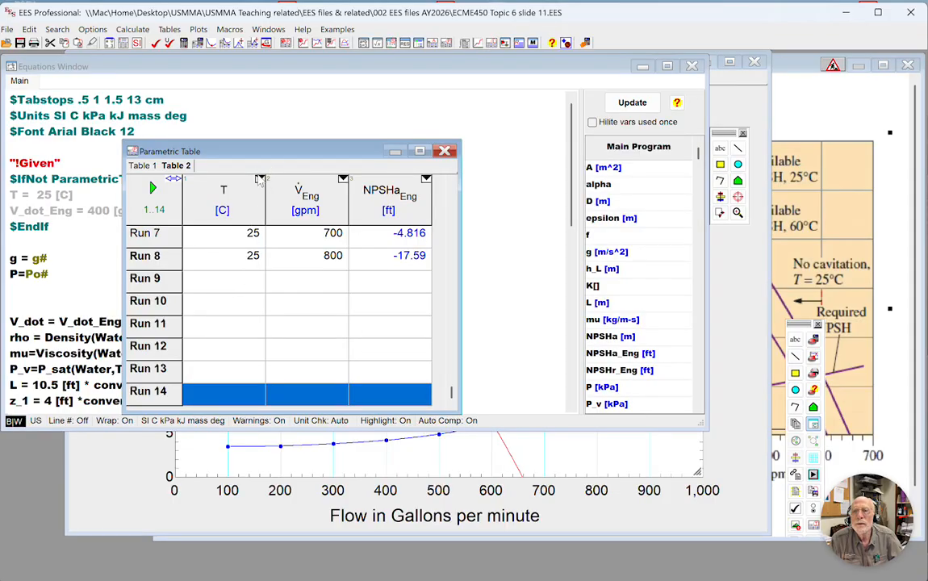
Fill the T column of Table 2 with 60 C for runs 9 to 14.
left_click(260, 178)
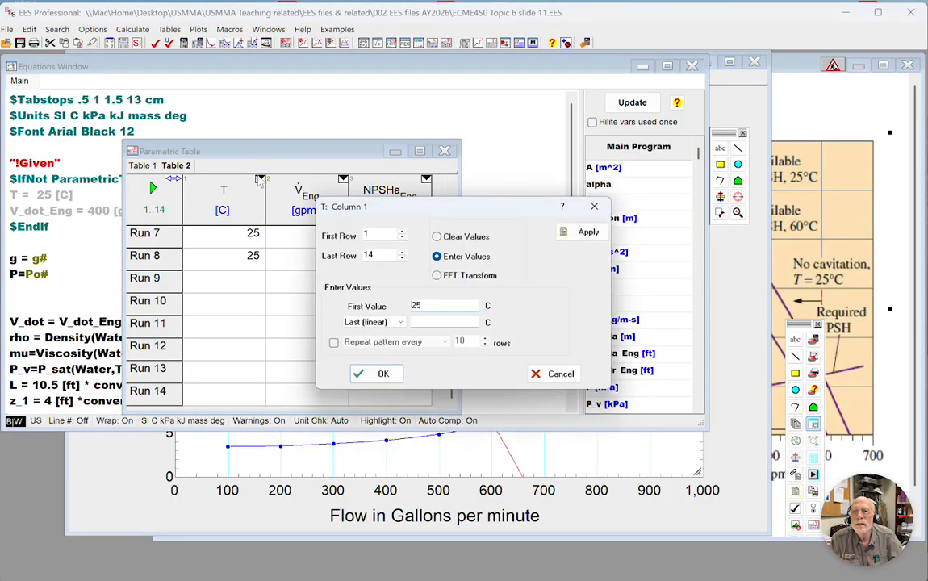
double_click(402, 233)
type("7")
left_click(402, 232)
left_click(402, 232)
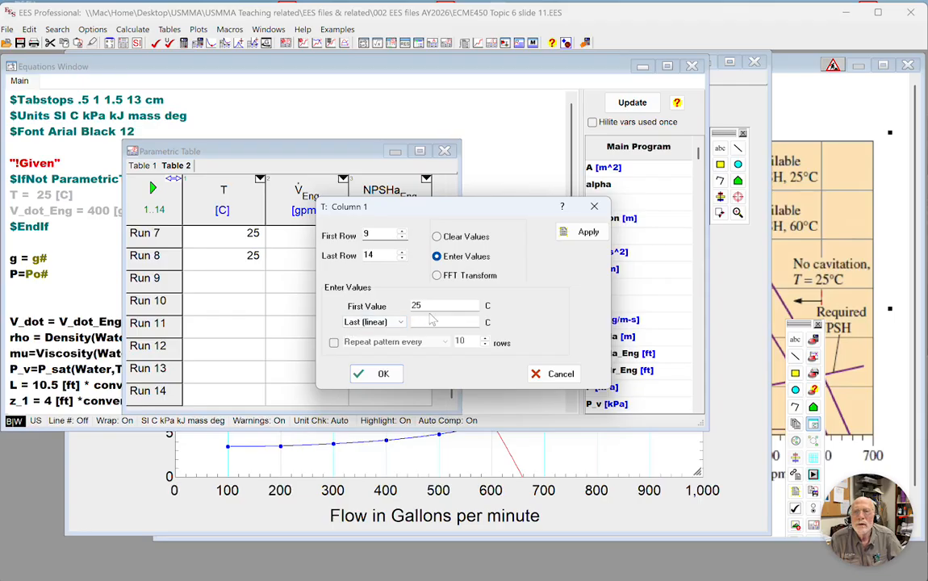
left_click_drag(432, 308, 408, 306)
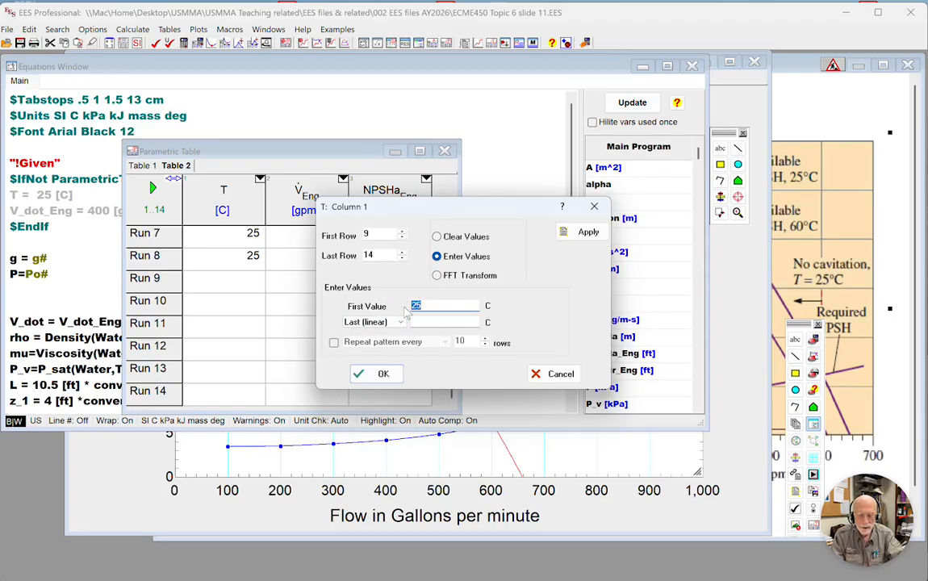
type("60")
key("Tab")
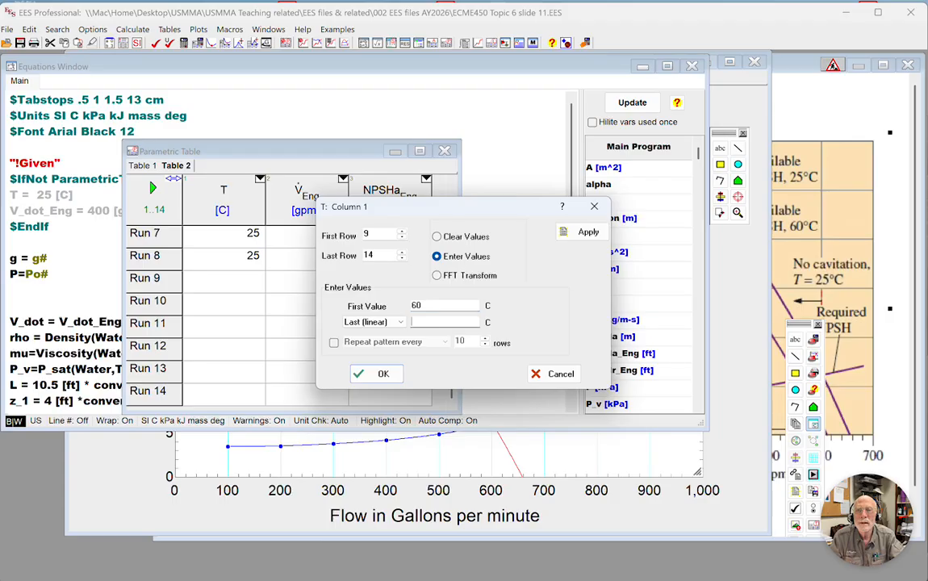
type("60")
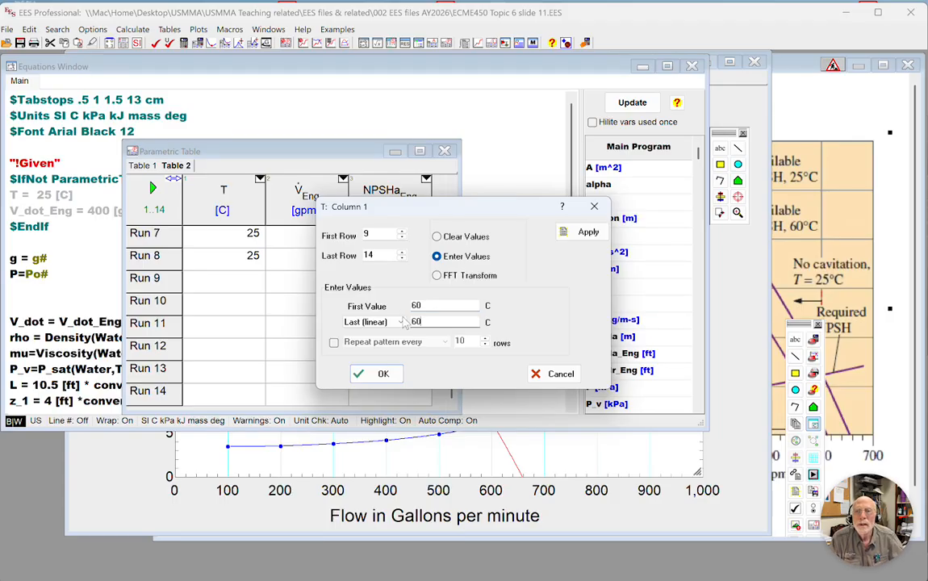
left_click(380, 376)
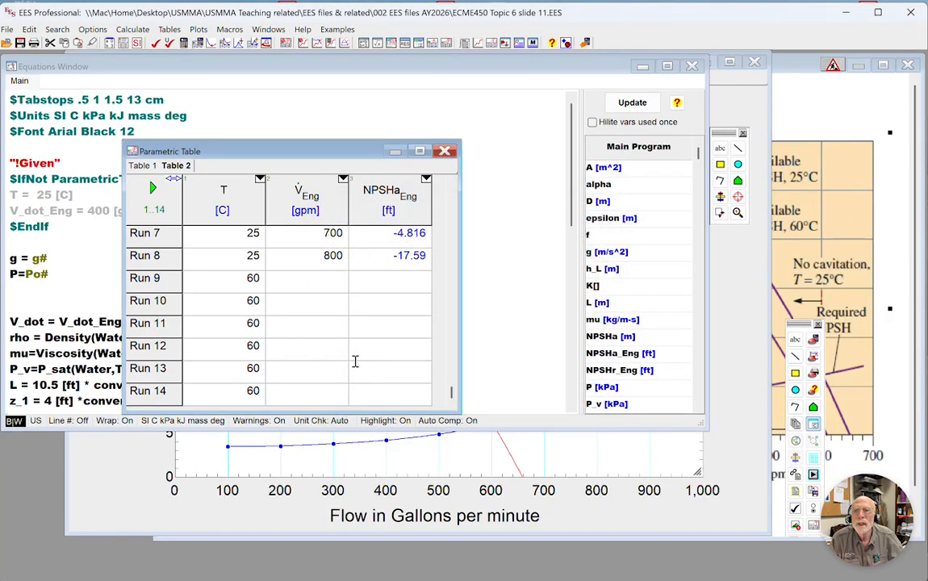
Fill the V_dot_Eng column linearly from 100 to 600 gpm for runs 9 to 14 and solve Table 2.
left_click(336, 286)
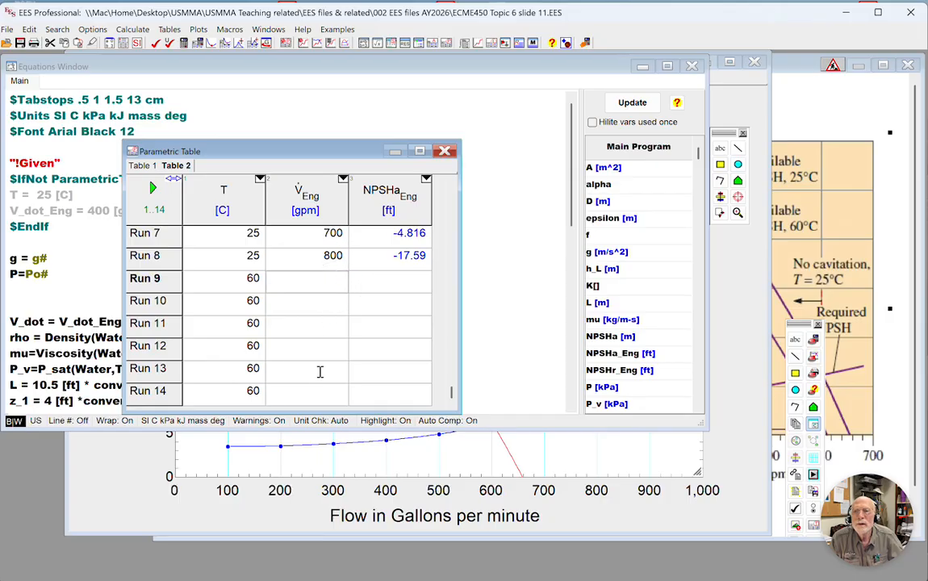
left_click(343, 180)
left_click(448, 320)
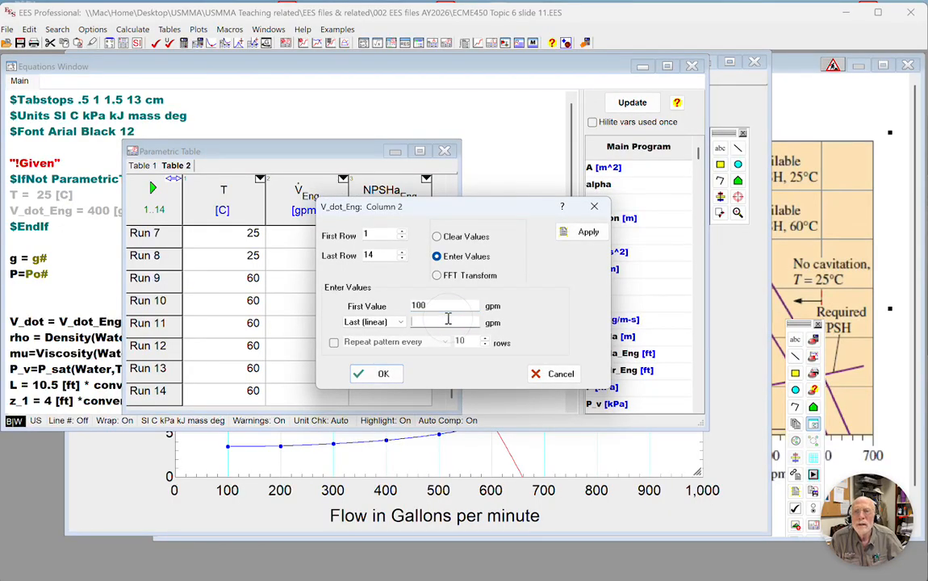
type("60")
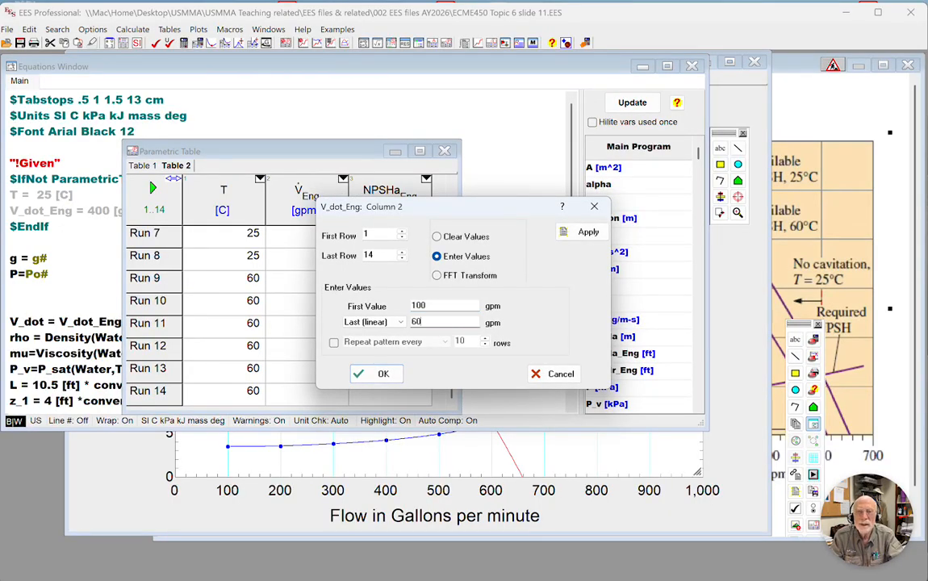
type("0")
double_click(370, 235)
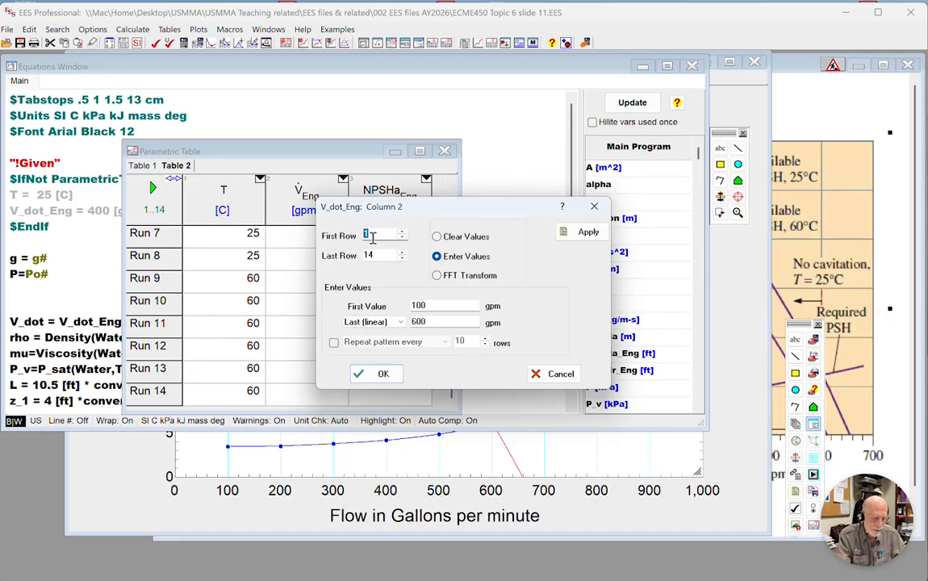
type("9")
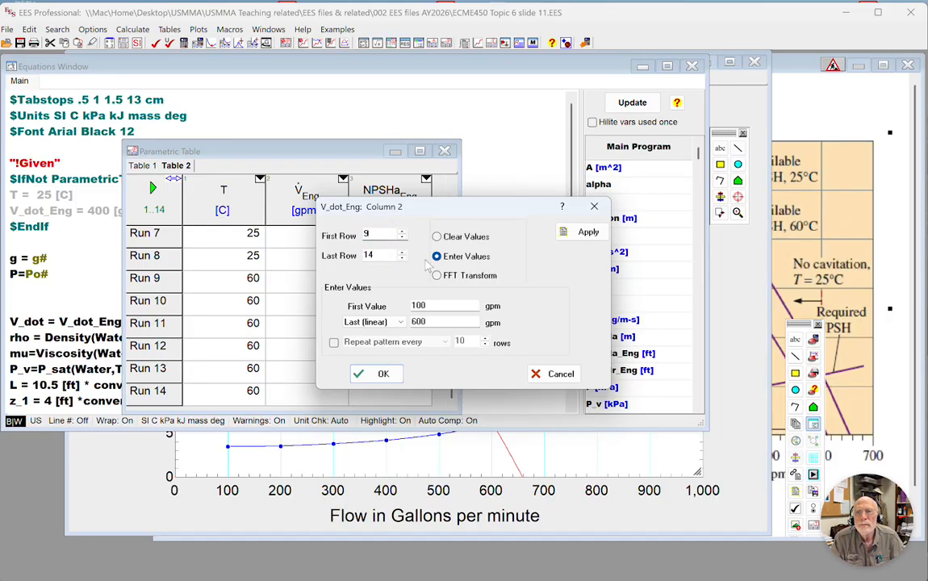
left_click(383, 375)
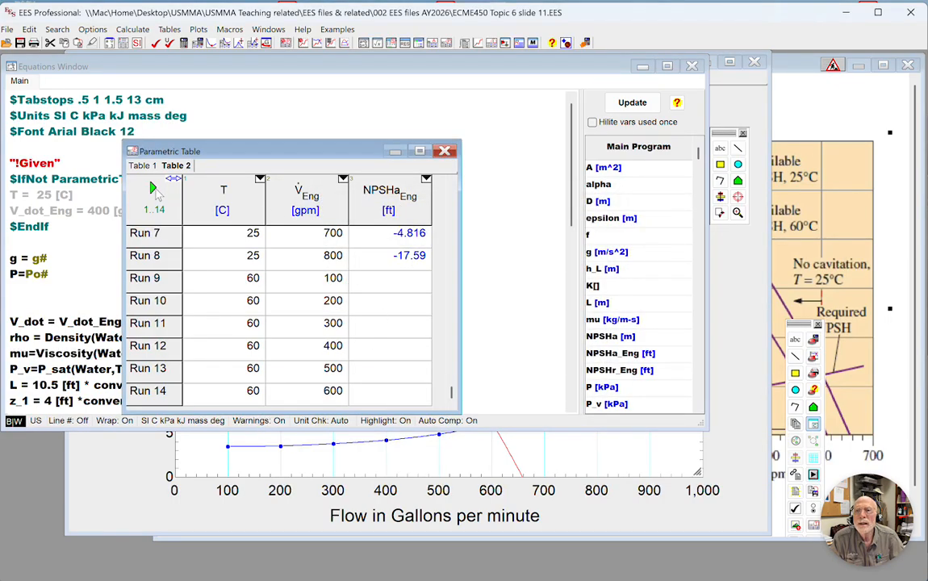
left_click(153, 188)
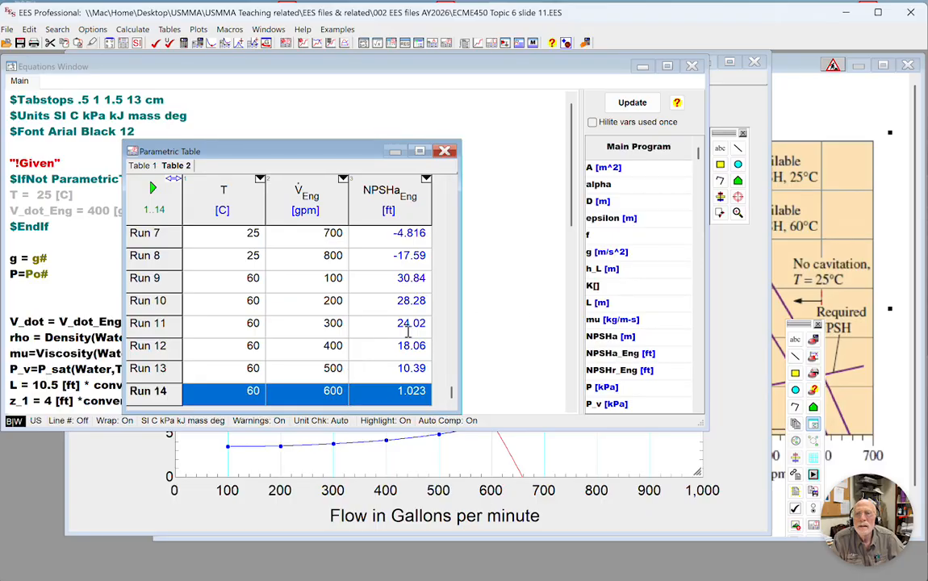
Enlarge the Parametric Table window and insert 1 run at the bottom of Table 2.
left_click_drag(457, 410, 460, 458)
right_click(163, 438)
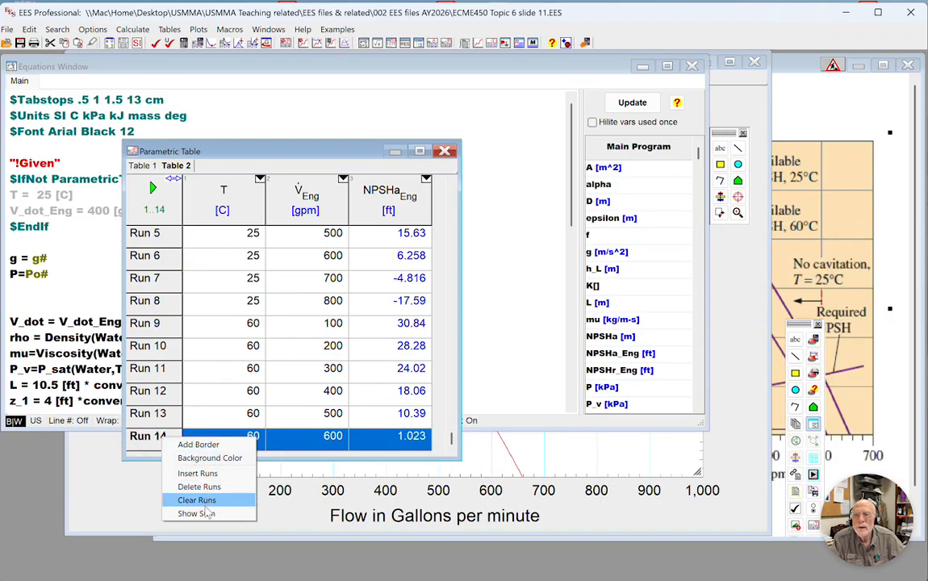
left_click(197, 473)
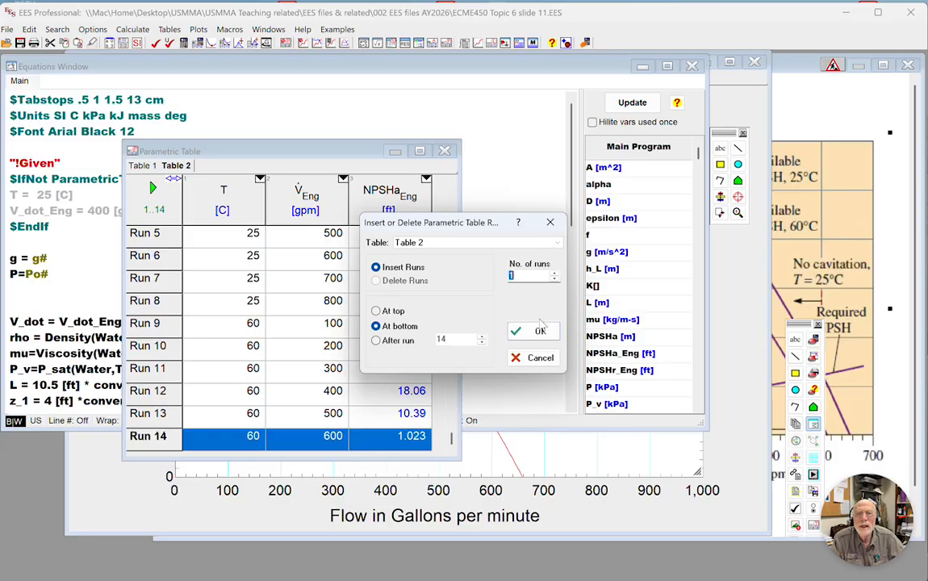
left_click(541, 333)
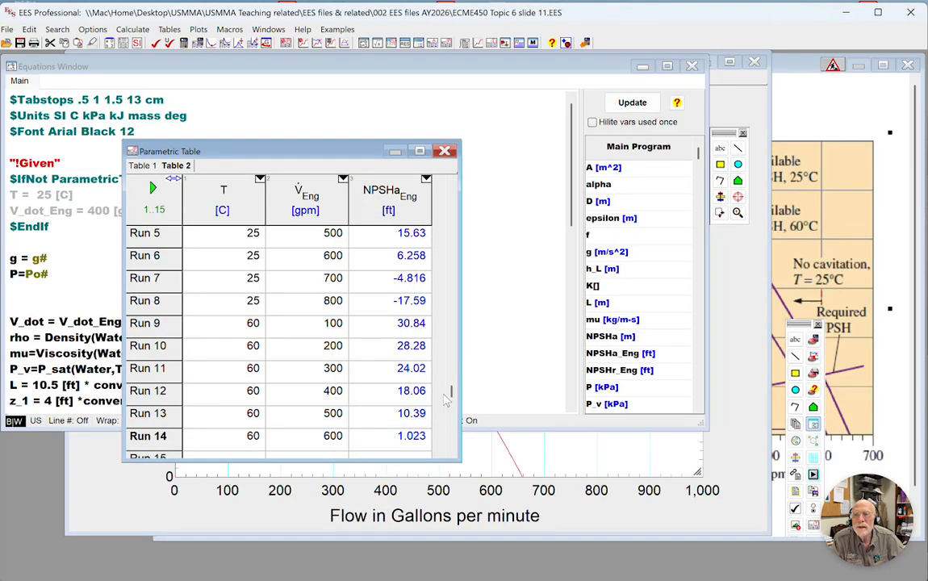
Set run 15 of Table 2 to T = 60 C and V_dot_Eng = 700 gpm, and solve the table.
left_click(241, 439)
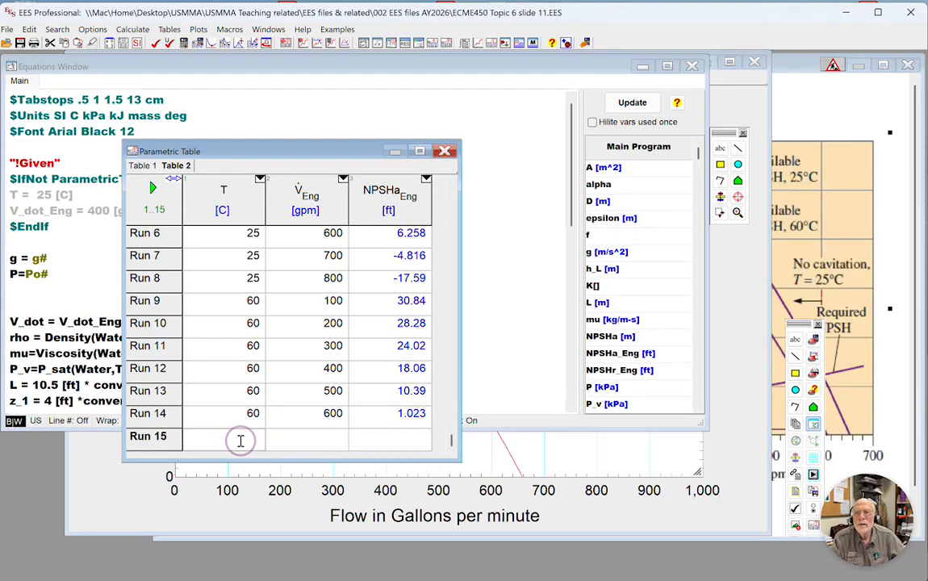
type("60")
key("Tab")
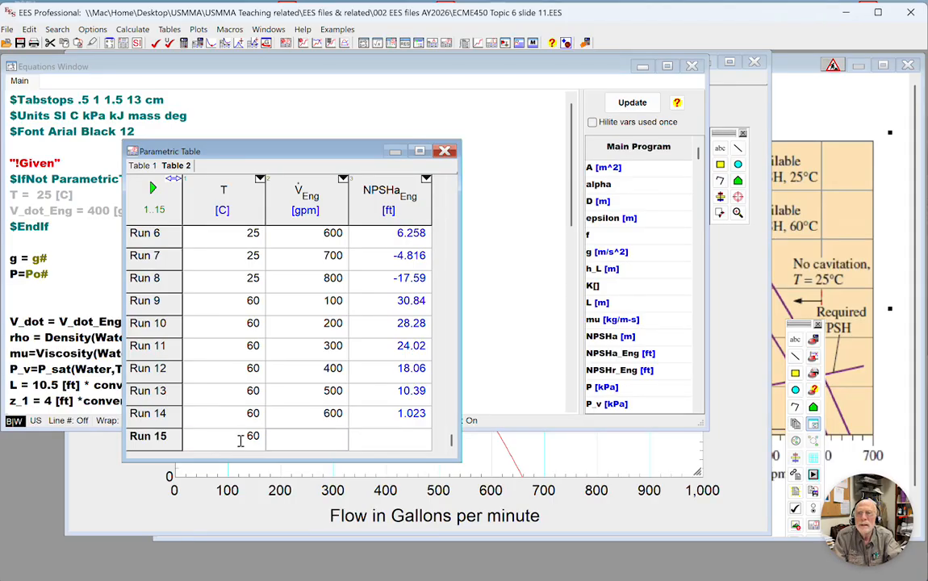
type("700")
key("Tab")
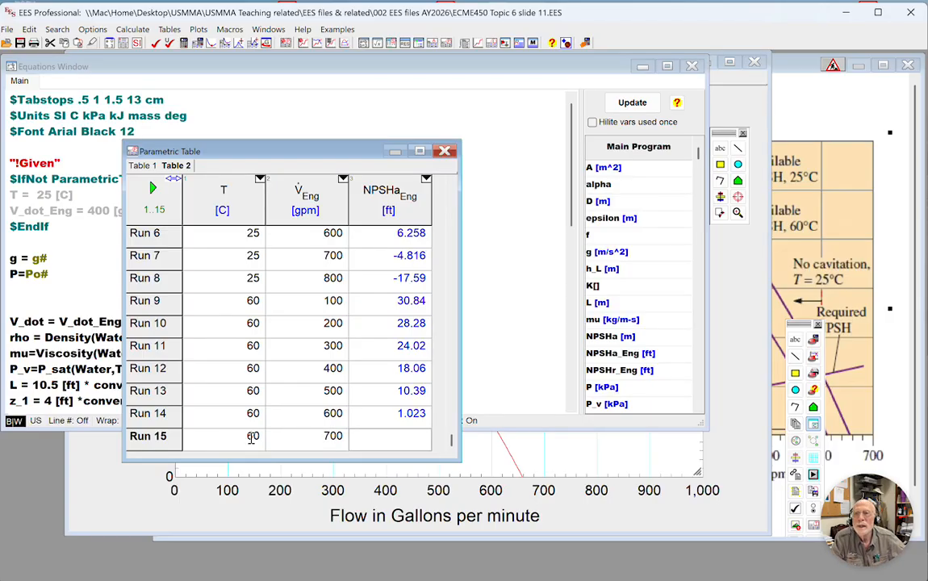
left_click(151, 188)
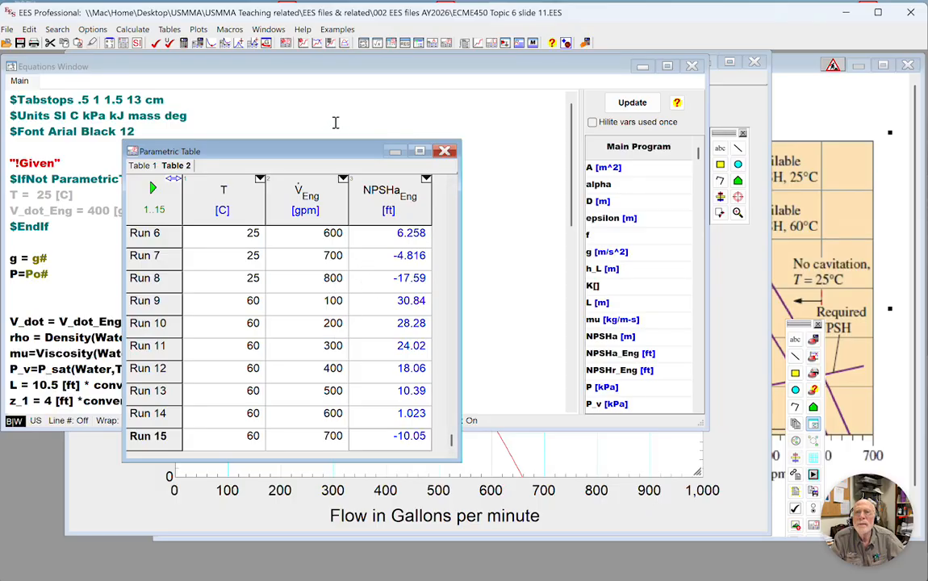
Set up an overlay on the NPSH curves plot of NPSHa_Eng against V_dot_Eng from Table 2, runs 9 to 15, with automatic update.
left_click(318, 43)
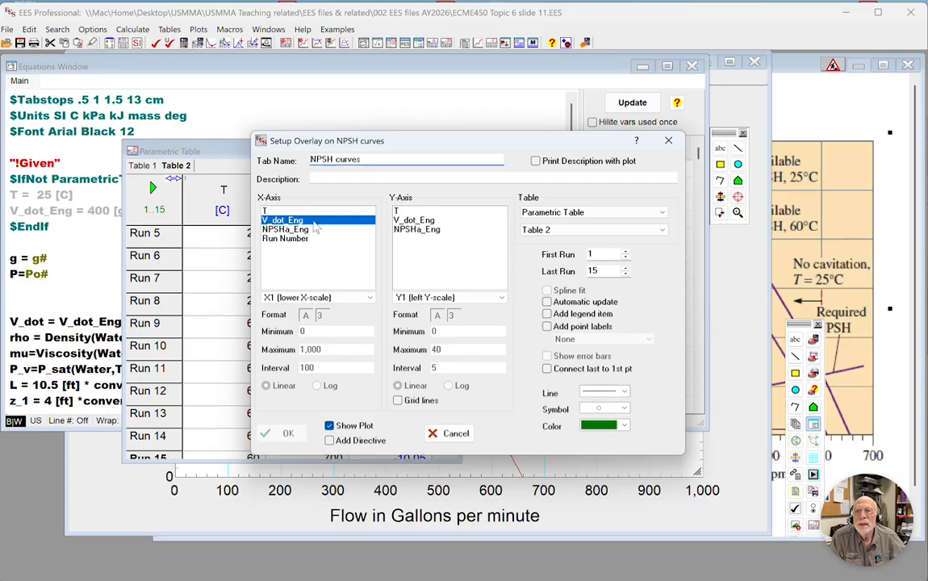
left_click(419, 230)
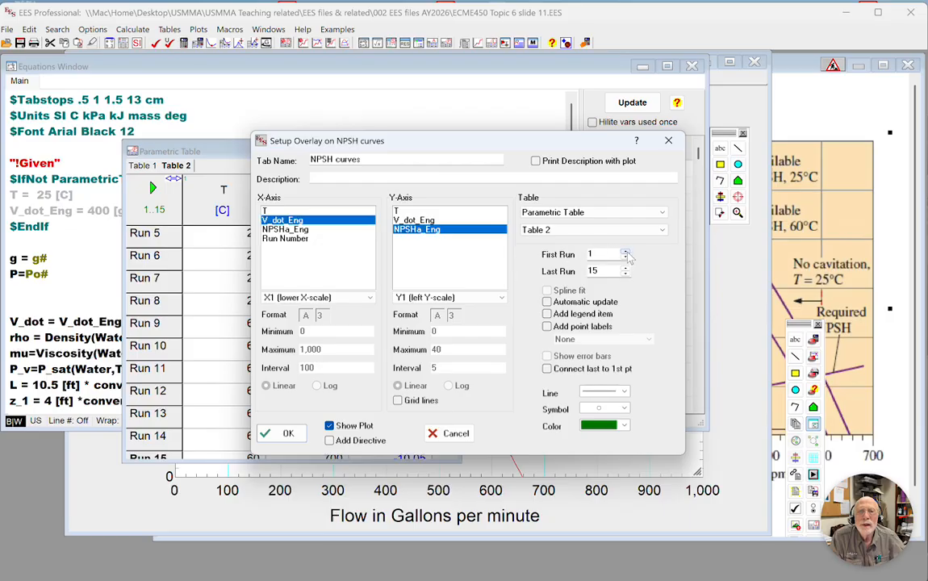
double_click(603, 254)
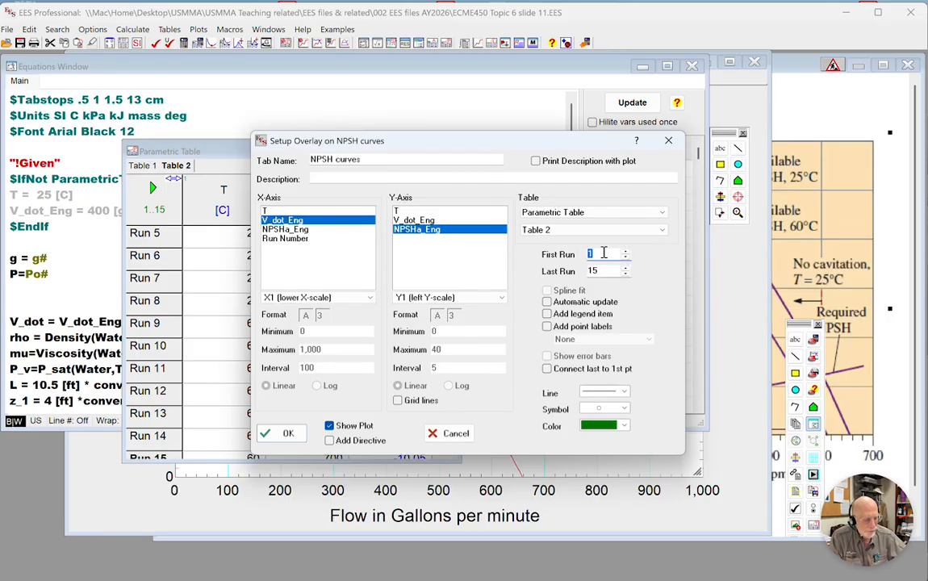
type("9")
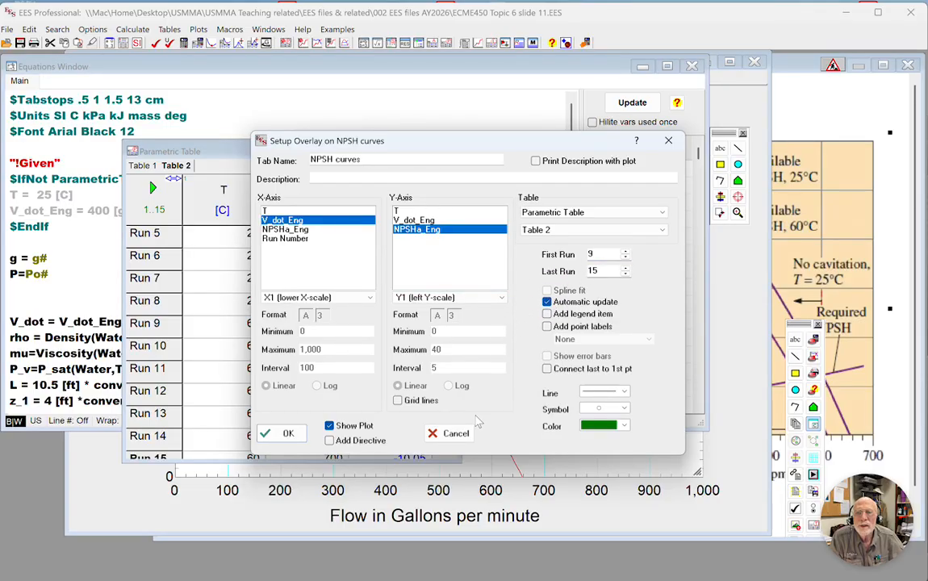
Give the overlay curve a solid green line with symbol None, and create the overlay.
left_click(625, 409)
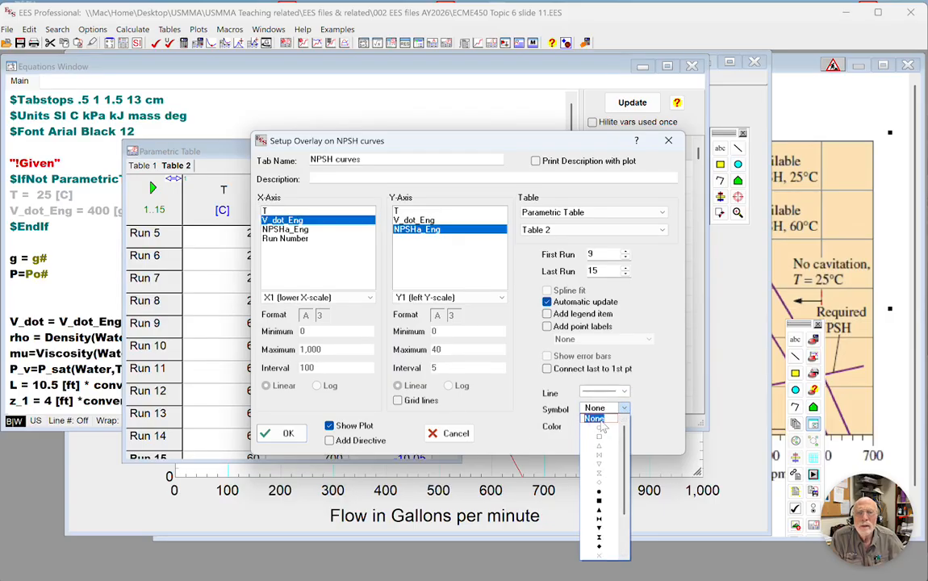
left_click(601, 422)
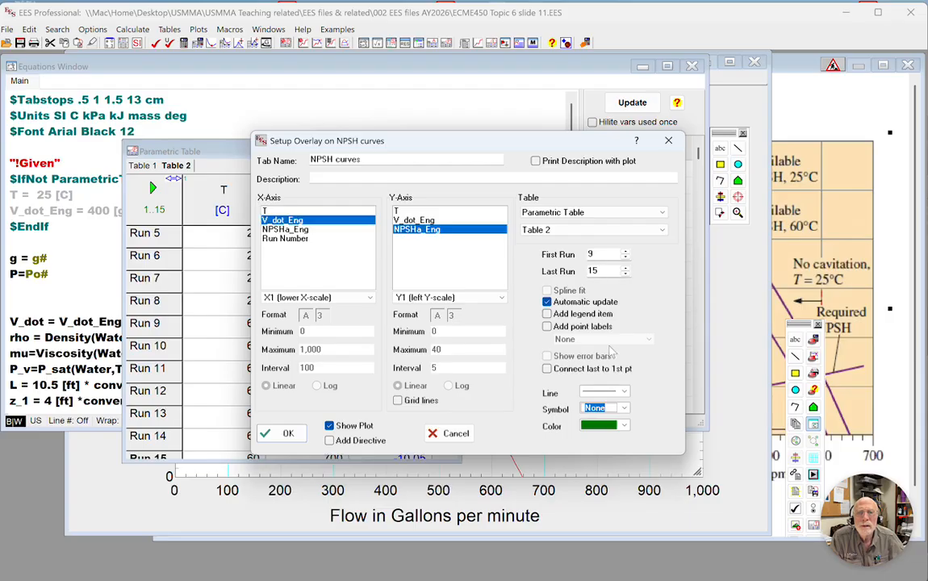
left_click(624, 394)
left_click(614, 434)
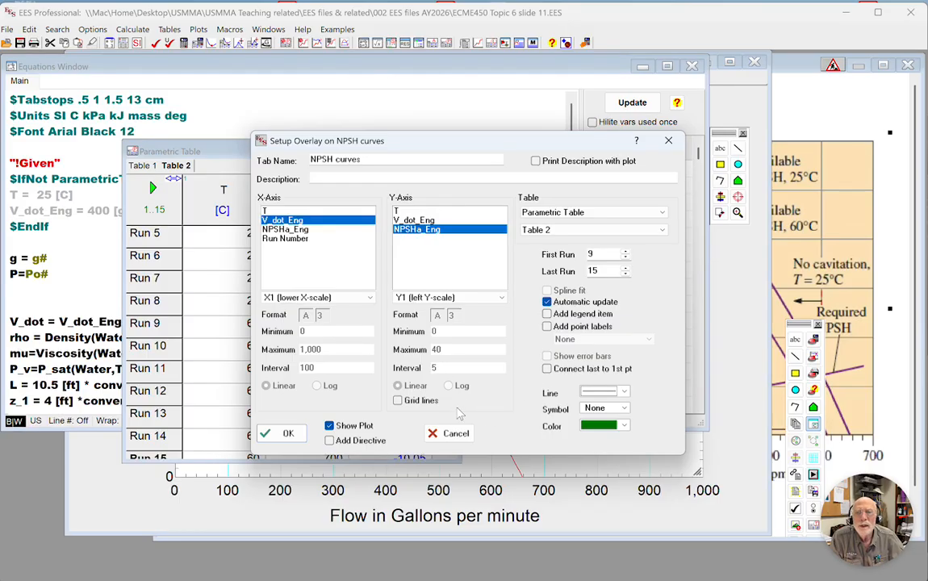
left_click(284, 434)
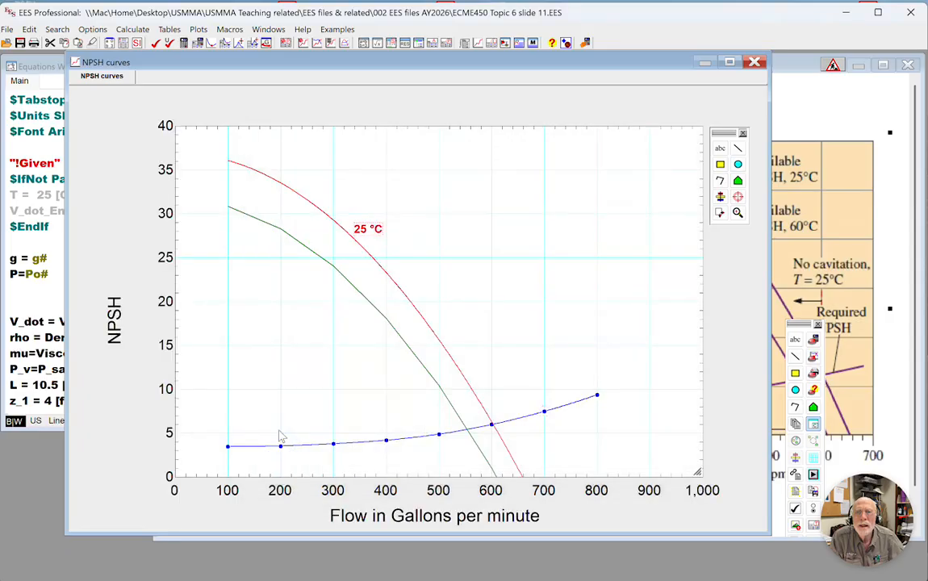
Apply cubic spline smoothing to the green NPSHa_Eng curve in the NPSH curves plot.
double_click(376, 313)
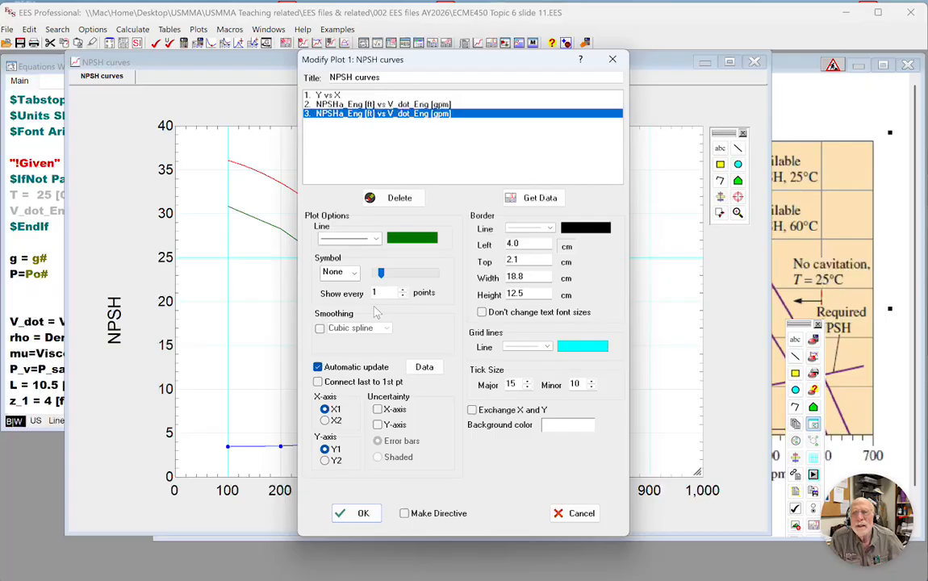
left_click(319, 328)
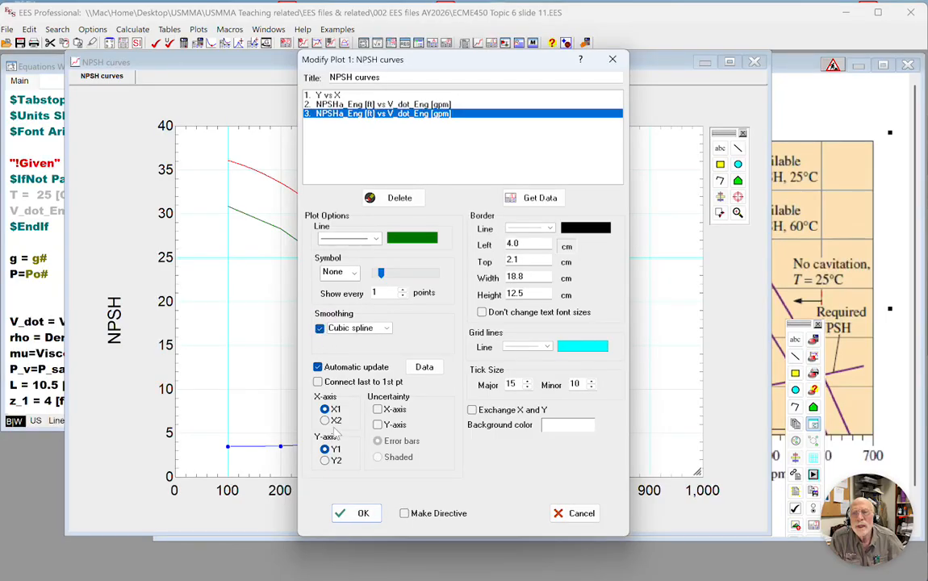
left_click(347, 513)
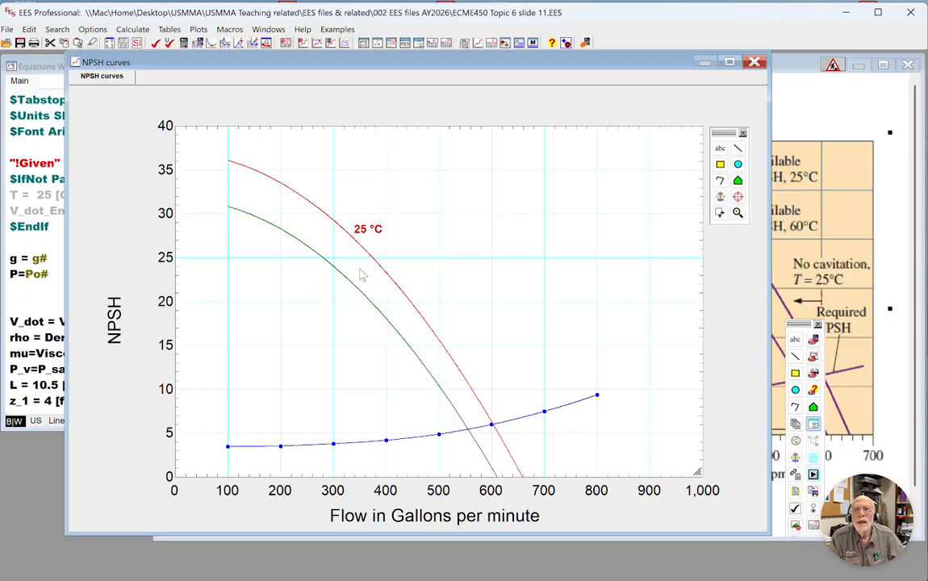
Add a text label reading "60 °C" in teal to the NPSH curves plot.
left_click(720, 148)
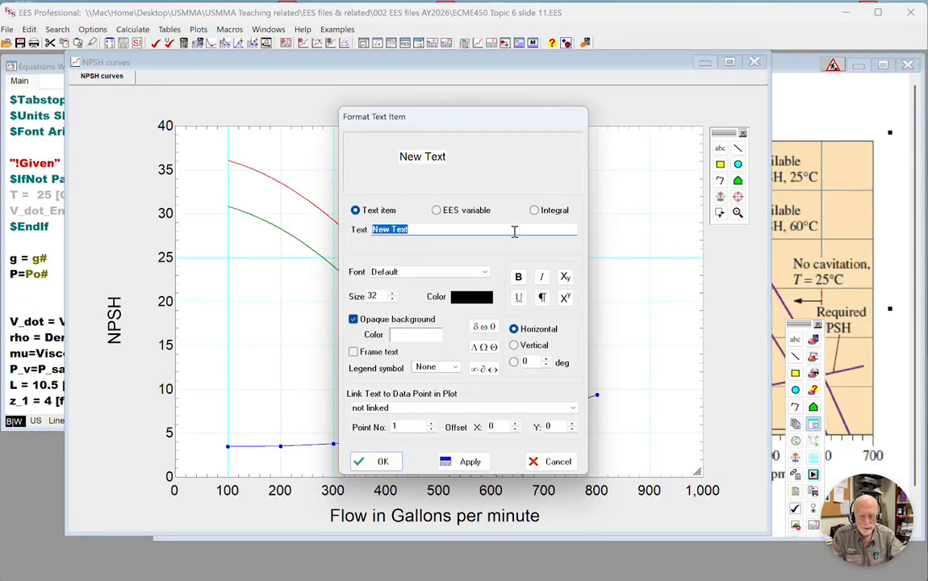
type("60")
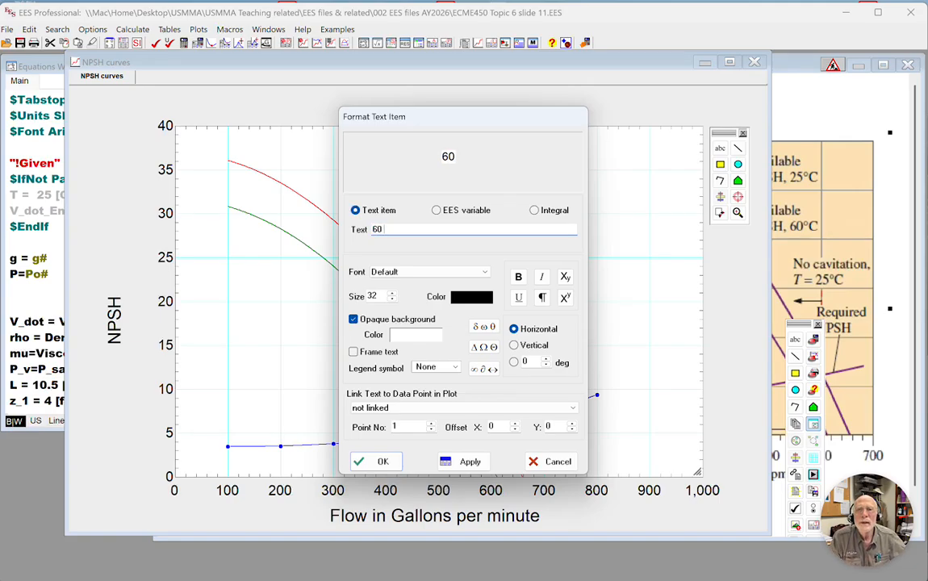
left_click(484, 370)
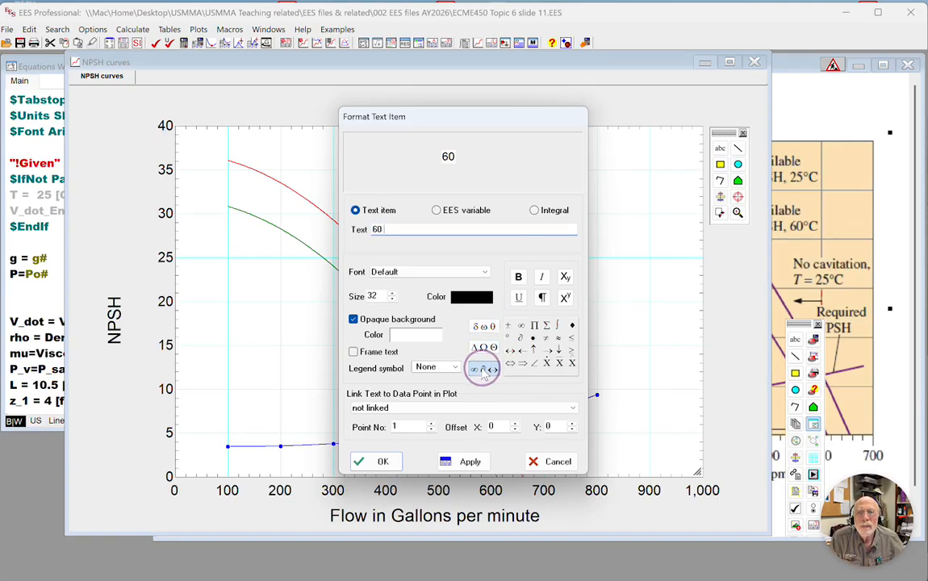
left_click(508, 338)
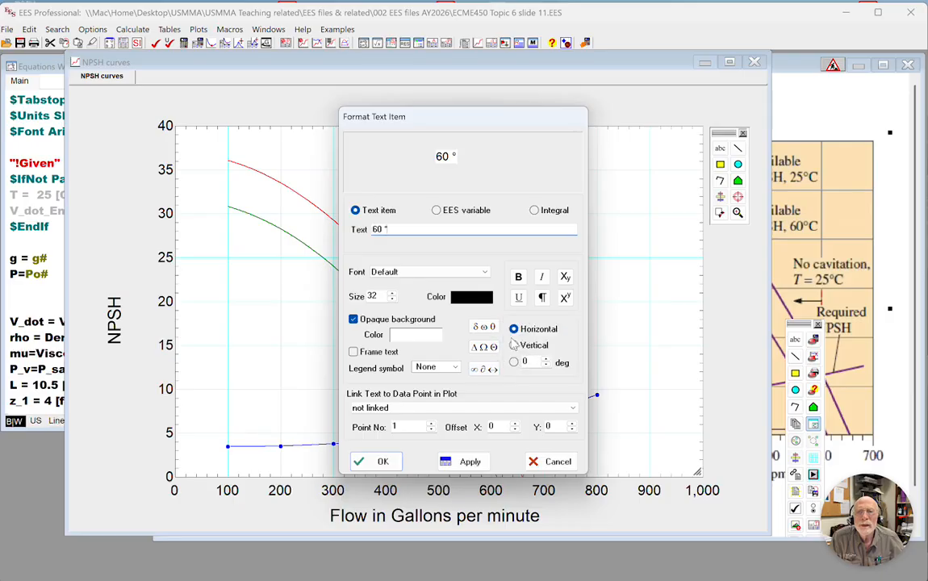
type("C")
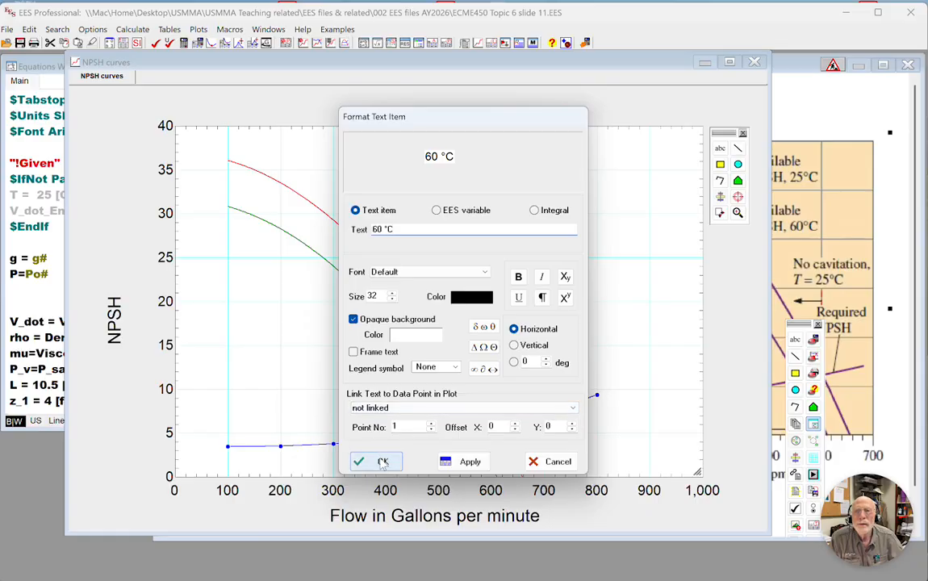
left_click(471, 297)
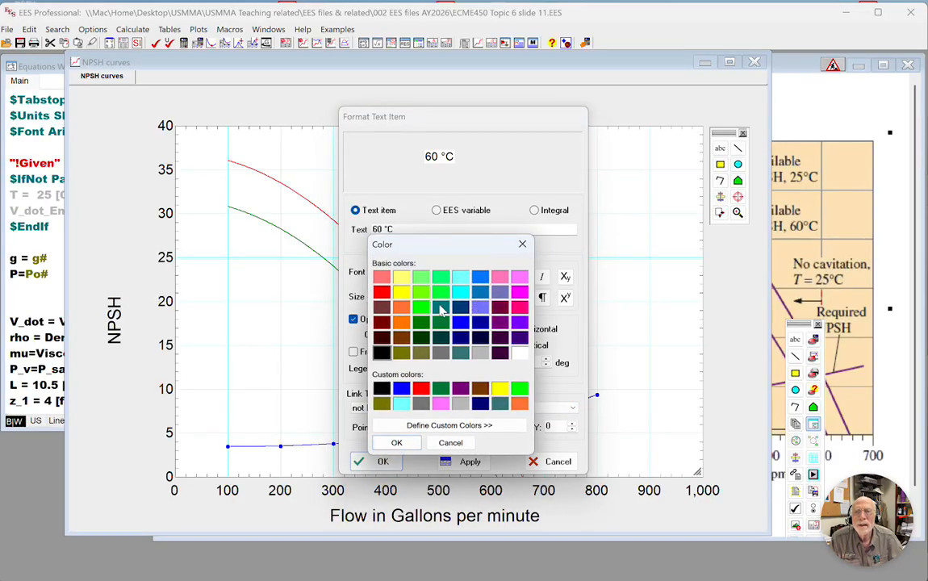
left_click(394, 442)
left_click(383, 462)
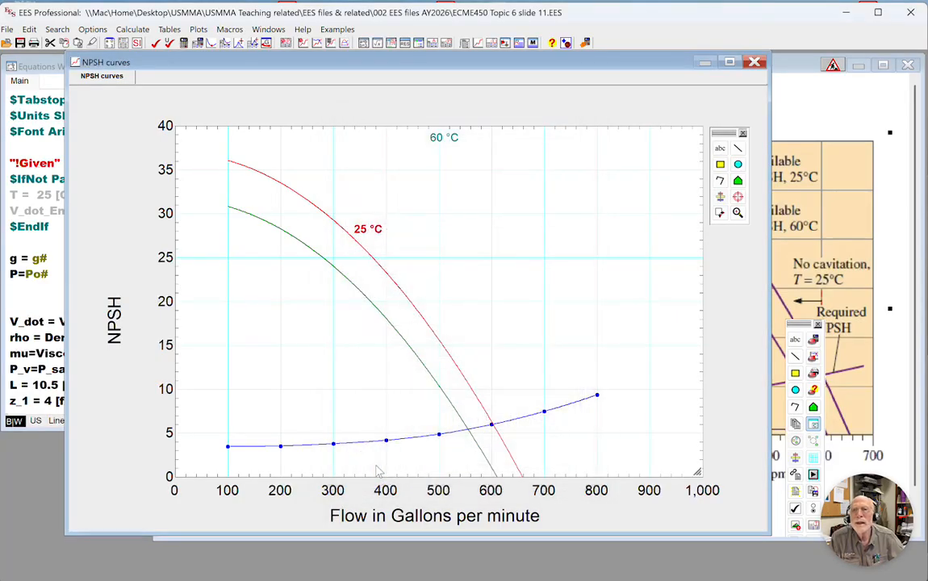
Place the 60 °C label just below the upper part of the green curve, near 25 on the NPSH axis.
double_click(446, 141)
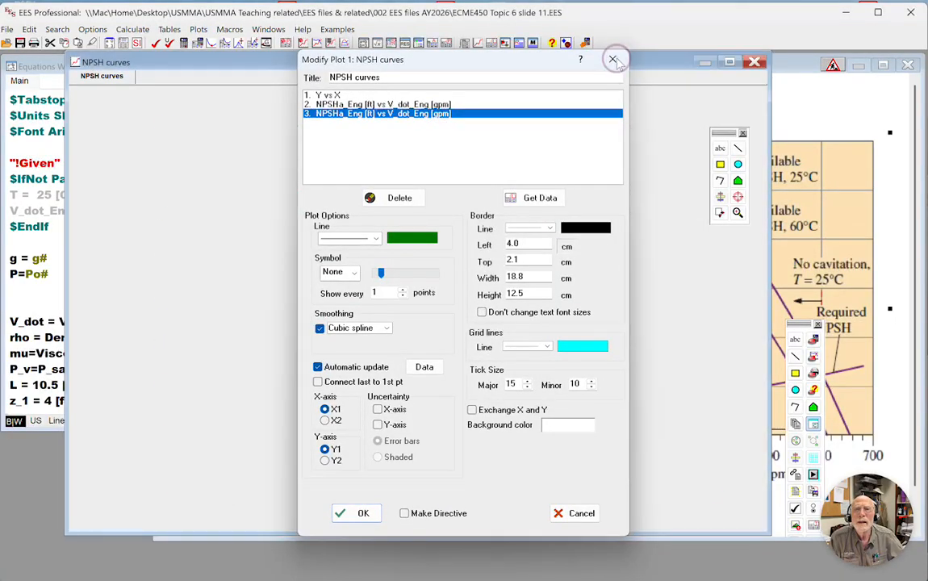
left_click(613, 59)
left_click_drag(437, 142, 300, 263)
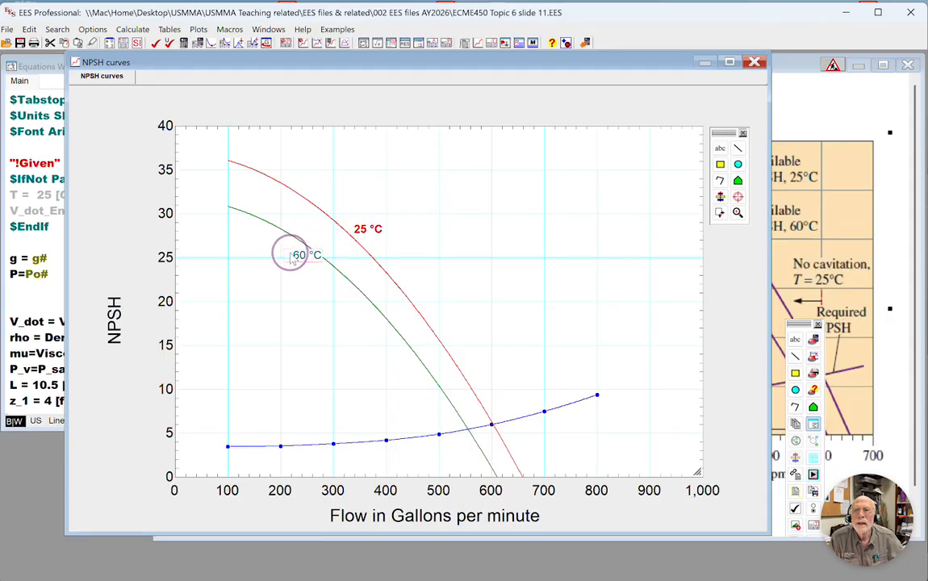
left_click_drag(289, 258, 278, 260)
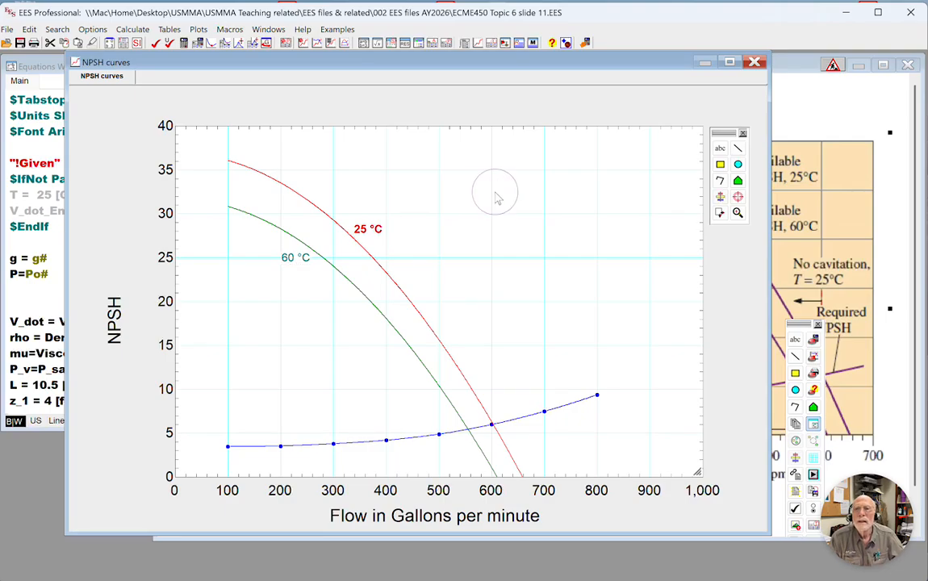